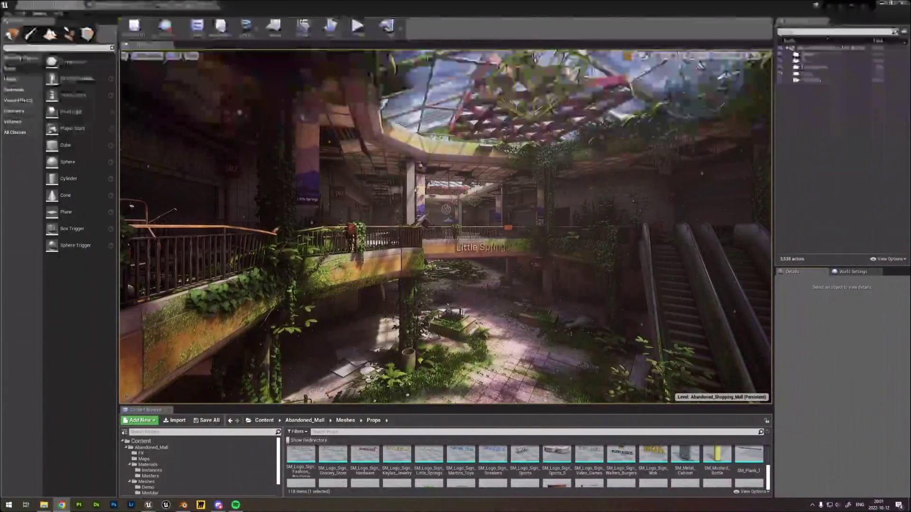
# Widen the level viewport and frame the mall's lower floor with the escalators and SALE sign.
pyautogui.moveTo(445, 226); pyautogui.dragTo(474, 222, button='right')
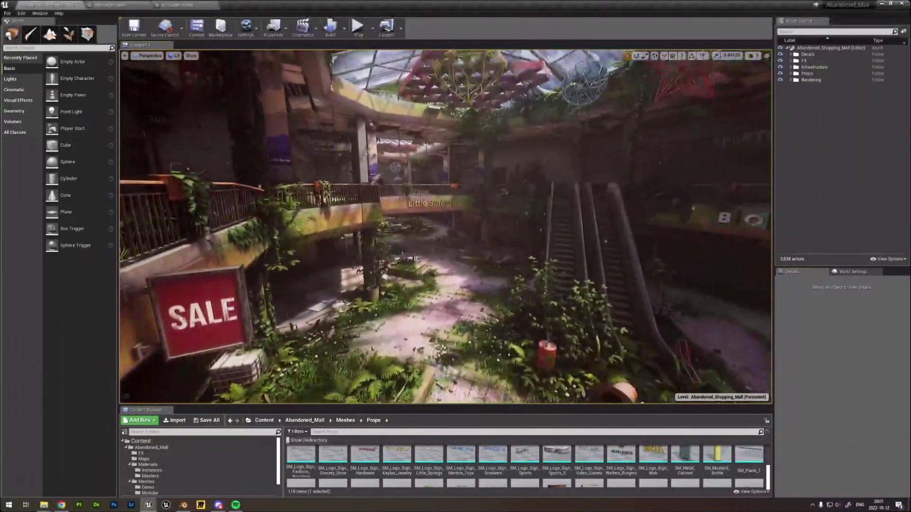
pyautogui.moveTo(772, 333); pyautogui.dragTo(848, 322)
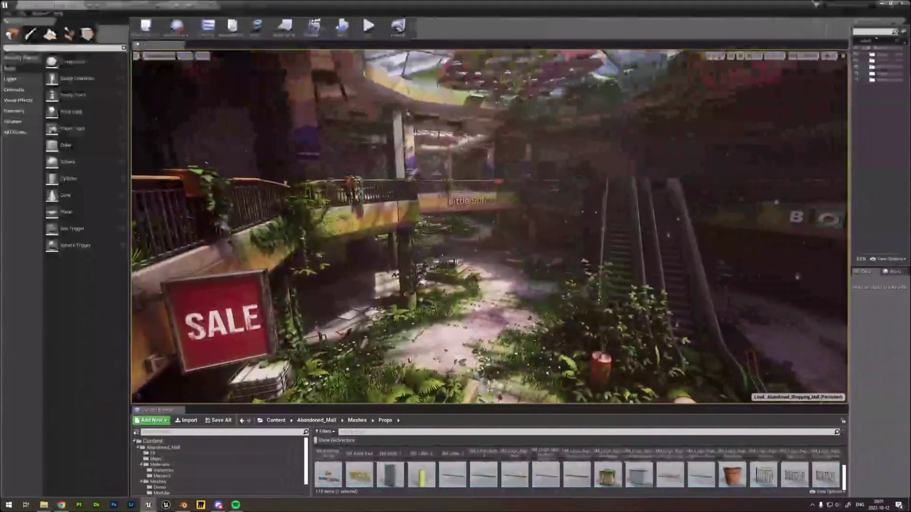
pyautogui.moveTo(795, 274); pyautogui.dragTo(764, 299, button='right')
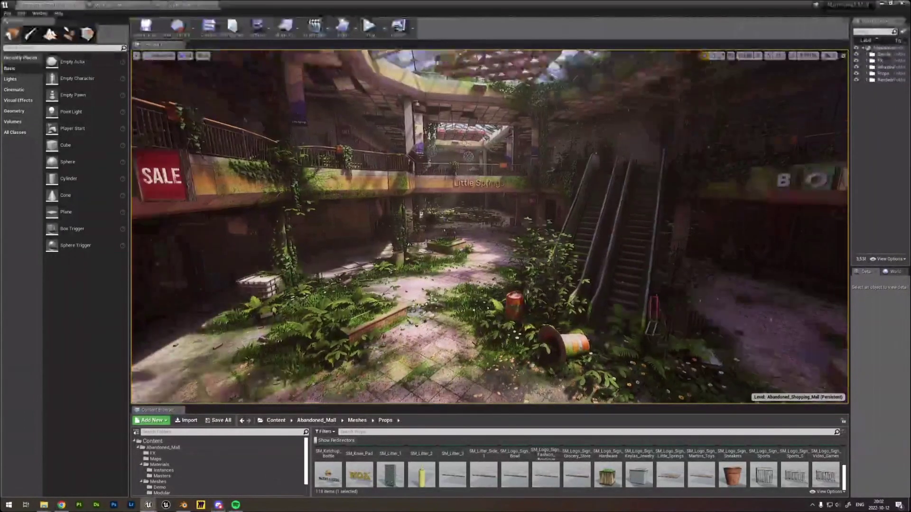
# Enlarge the asset browsing area and show the contents of the Materials/Masters folder.
pyautogui.moveTo(671, 406); pyautogui.dragTo(670, 300)
pyautogui.click(161, 371)
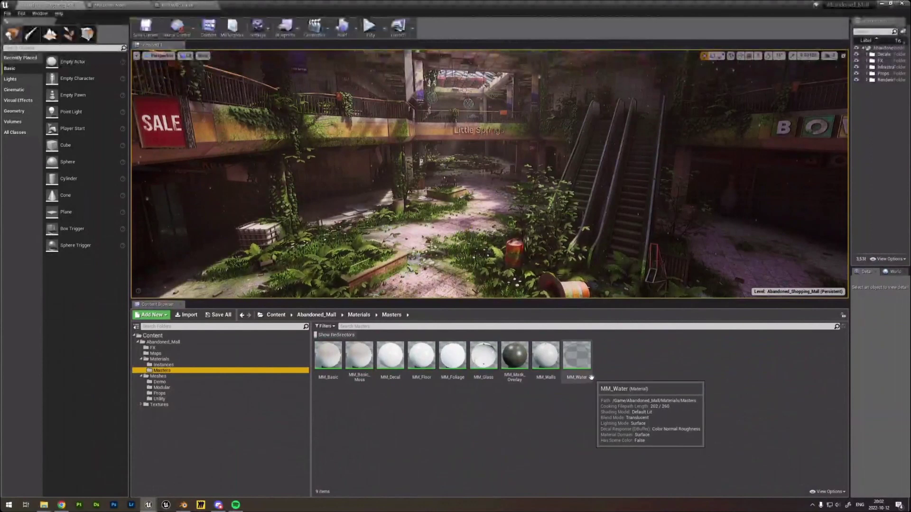
pyautogui.click(459, 426)
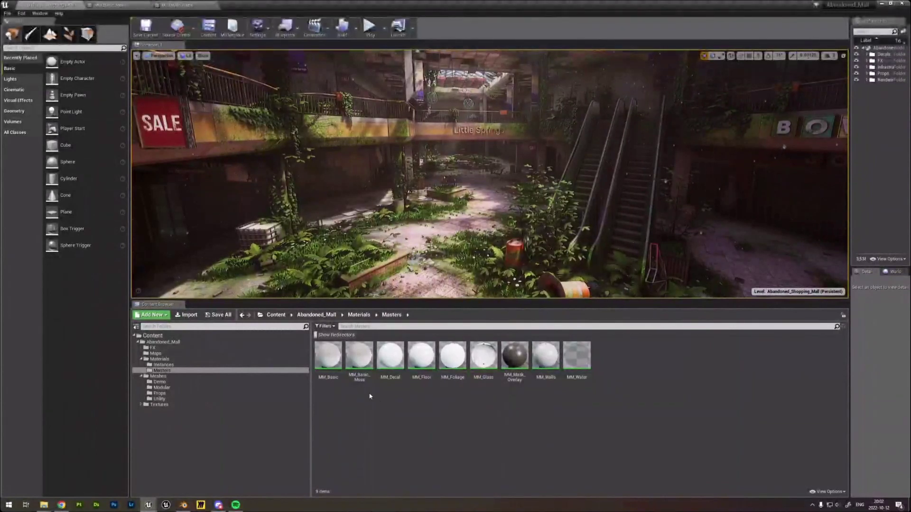
# Open the MM_Basic master material and examine the overall layout of its node graph.
pyautogui.doubleClick(328, 356)
pyautogui.moveTo(460, 144); pyautogui.dragTo(533, 143, button='right')
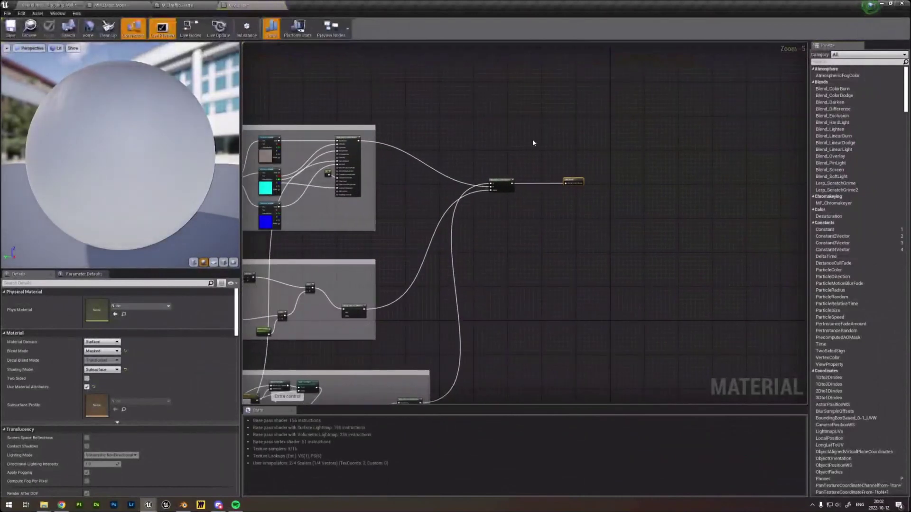
pyautogui.moveTo(512, 173); pyautogui.dragTo(600, 182, button='right')
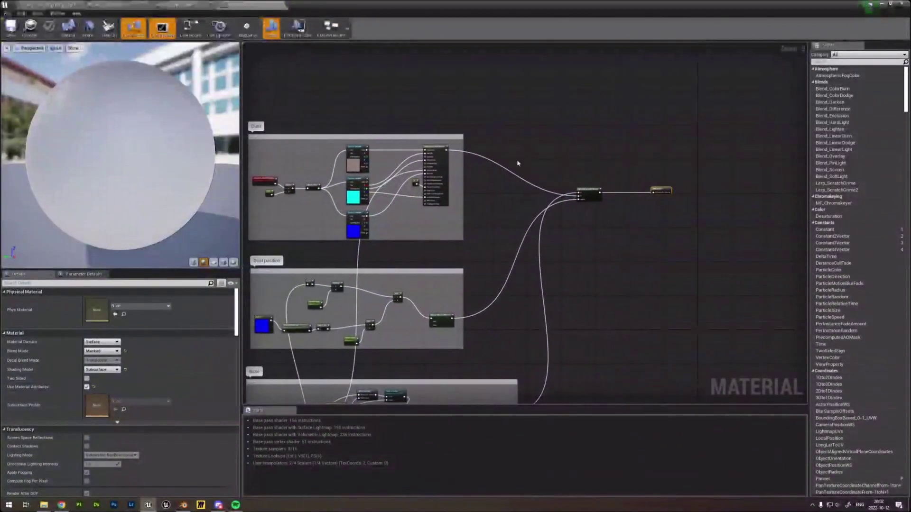
pyautogui.moveTo(510, 199); pyautogui.dragTo(604, 176, button='right')
pyautogui.scroll(-2, 604, 189)
pyautogui.moveTo(606, 214); pyautogui.dragTo(579, 193, button='right')
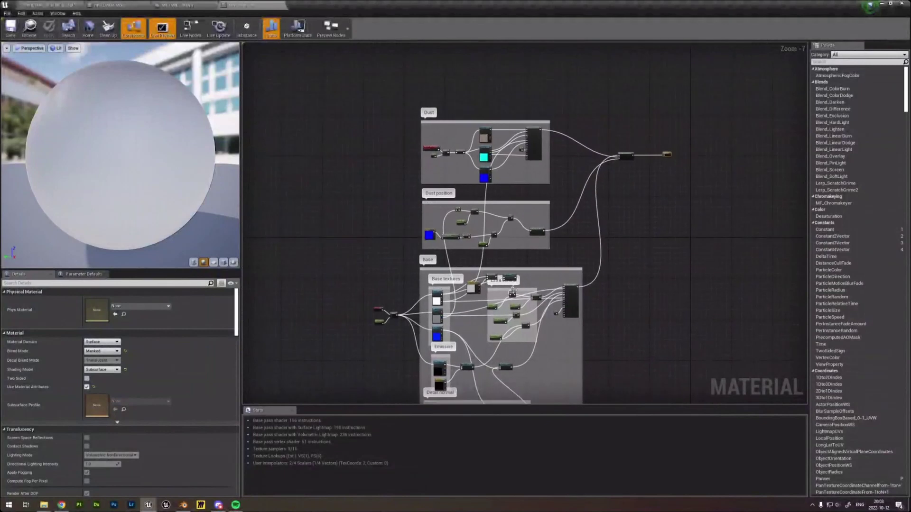
# Examine the Base group in MM_Basic, including its base textures, extra control, emissive and detail normal nodes.
pyautogui.moveTo(548, 288); pyautogui.dragTo(553, 204, button='right')
pyautogui.moveTo(521, 86); pyautogui.dragTo(545, 208, button='right')
pyautogui.scroll(4, 490, 130)
pyautogui.scroll(-1, 545, 208)
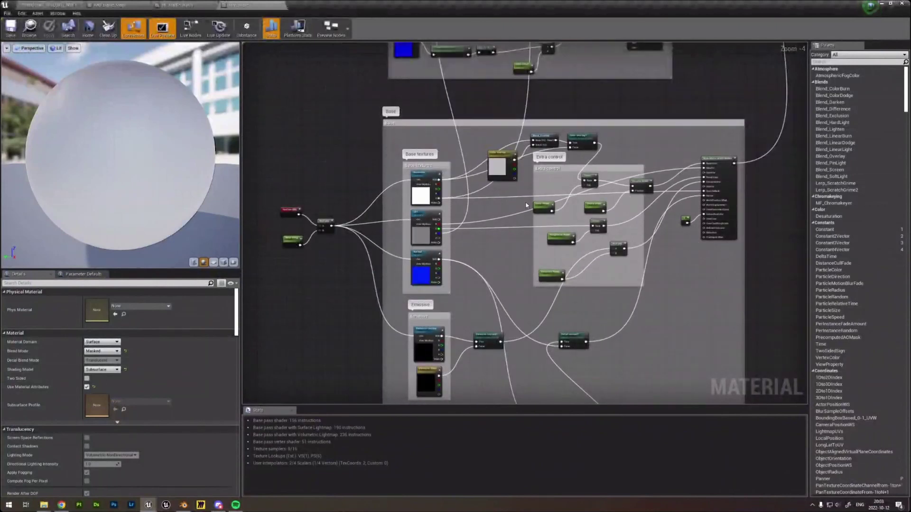
pyautogui.moveTo(629, 262); pyautogui.dragTo(591, 266, button='right')
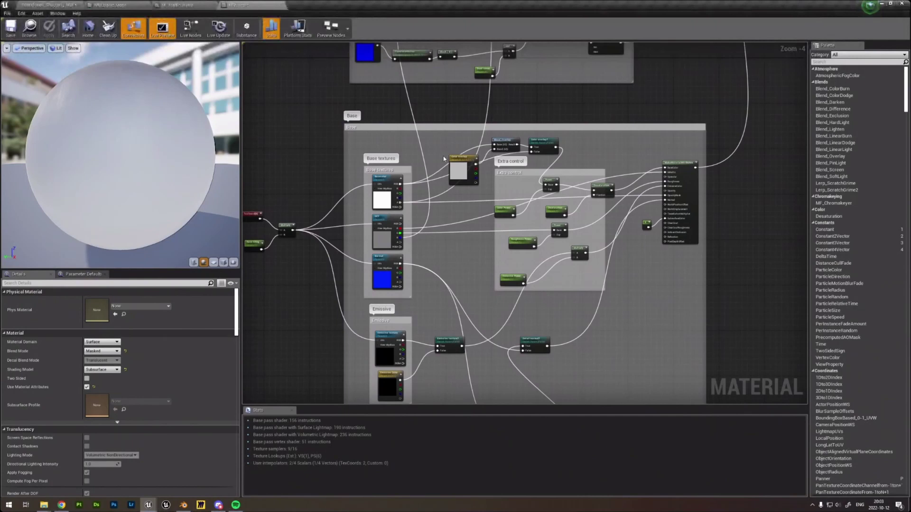
pyautogui.scroll(-4, 444, 158)
pyautogui.scroll(4, 434, 210)
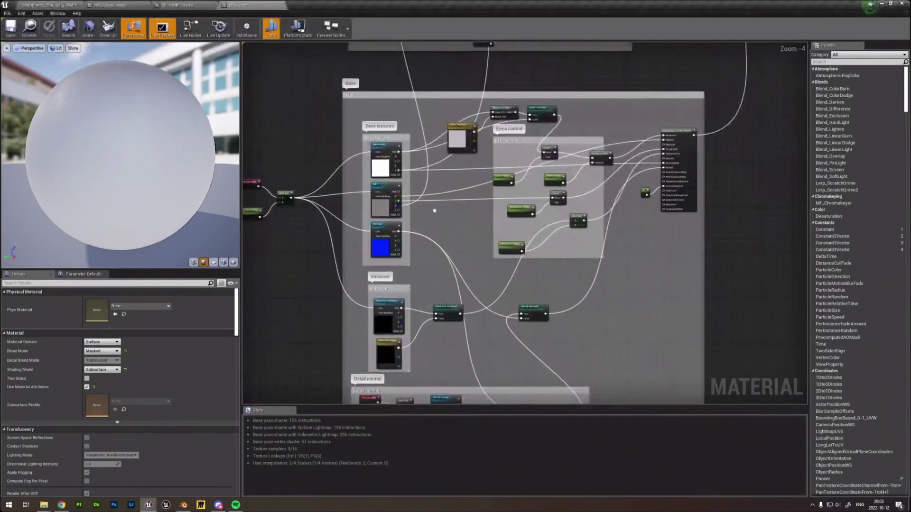
pyautogui.moveTo(434, 210); pyautogui.dragTo(482, 208, button='right')
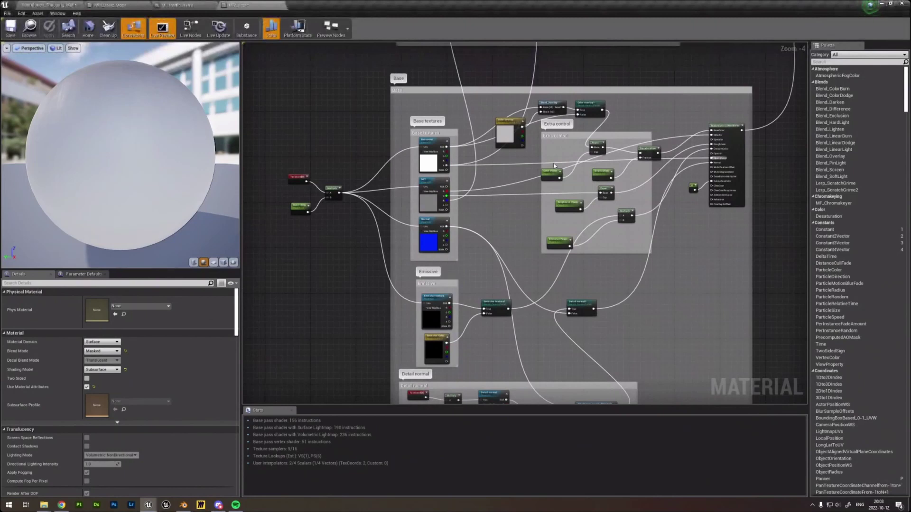
# Select the MakeMaterialAttributes node of the Base group and trace its output towards the blend node.
pyautogui.moveTo(732, 127); pyautogui.dragTo(588, 256, button='right')
pyautogui.click(678, 162)
pyautogui.scroll(1, 689, 157)
pyautogui.scroll(-3, 641, 175)
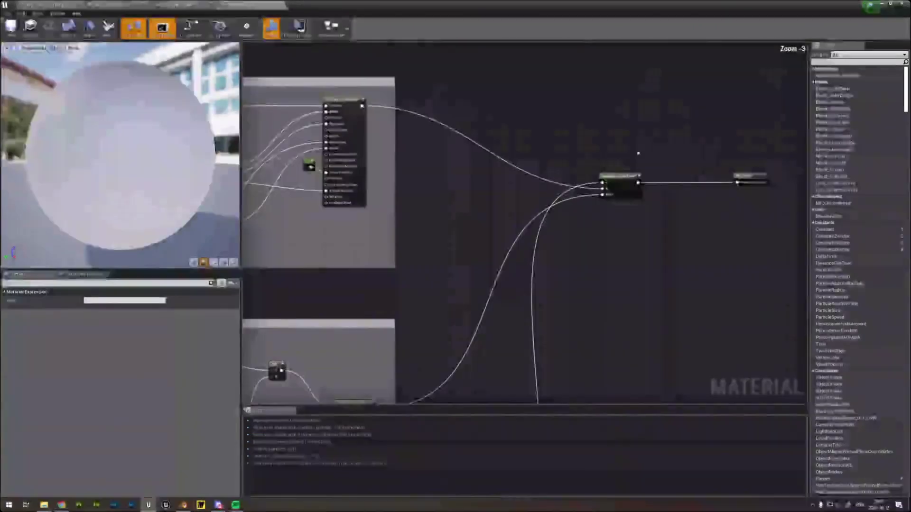
pyautogui.scroll(-2, 485, 157)
# Inspect the final output node of MM_Basic and the BlendMaterialAttributes node that feeds it.
pyautogui.moveTo(484, 177); pyautogui.dragTo(568, 159, button='right')
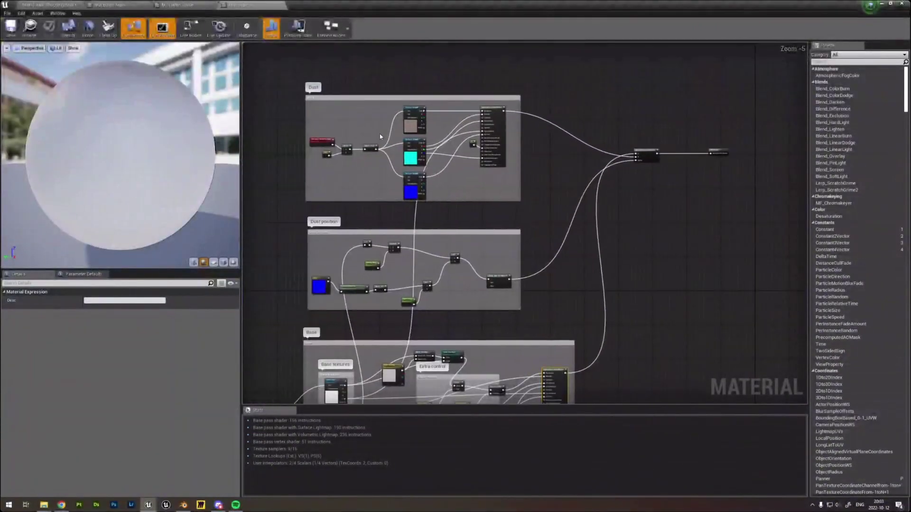
pyautogui.moveTo(640, 157); pyautogui.dragTo(650, 132, button='right')
pyautogui.moveTo(724, 126); pyautogui.dragTo(655, 144, button='right')
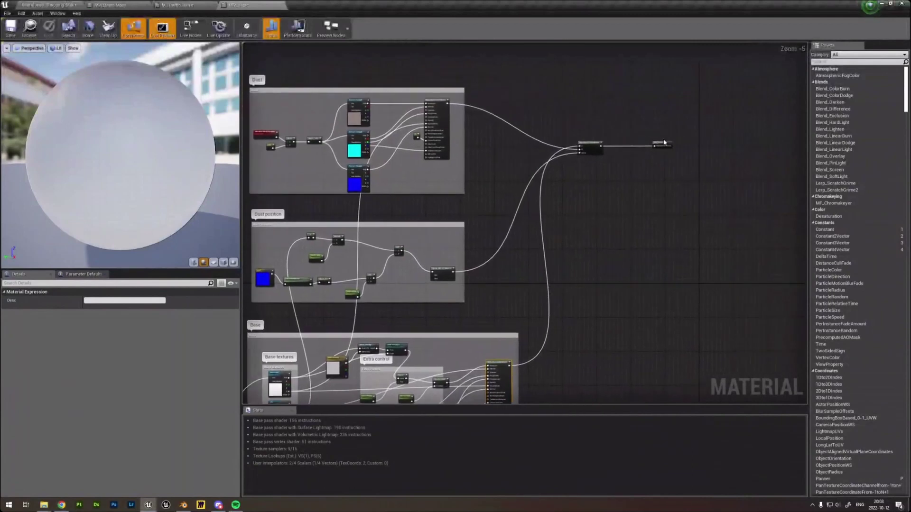
pyautogui.scroll(3, 655, 145)
pyautogui.click(660, 149)
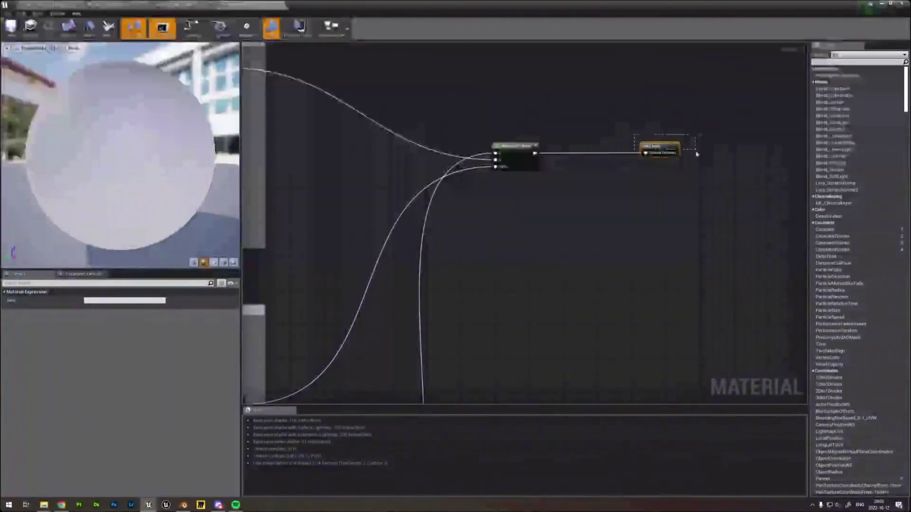
pyautogui.moveTo(583, 176); pyautogui.dragTo(649, 172, button='right')
pyautogui.click(594, 144)
pyautogui.moveTo(524, 142); pyautogui.dragTo(642, 161, button='right')
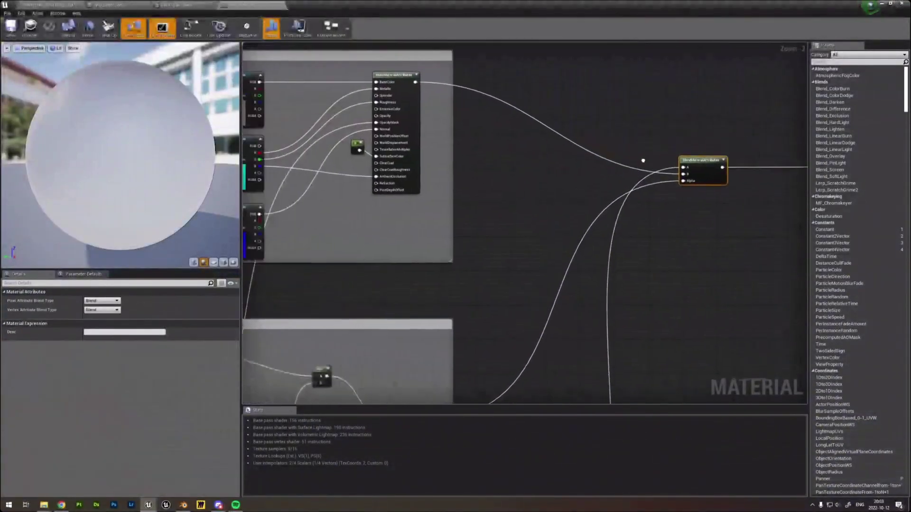
# Select the Dust group's MakeMaterialAttributes node and examine how the dust textures feed into it.
pyautogui.click(402, 79)
pyautogui.moveTo(441, 143); pyautogui.dragTo(444, 114, button='right')
pyautogui.scroll(-1, 636, 129)
pyautogui.moveTo(562, 227); pyautogui.dragTo(609, 150, button='right')
pyautogui.scroll(-1, 609, 150)
pyautogui.moveTo(662, 135); pyautogui.dragTo(671, 171, button='right')
pyautogui.moveTo(613, 164); pyautogui.dragTo(624, 154, button='right')
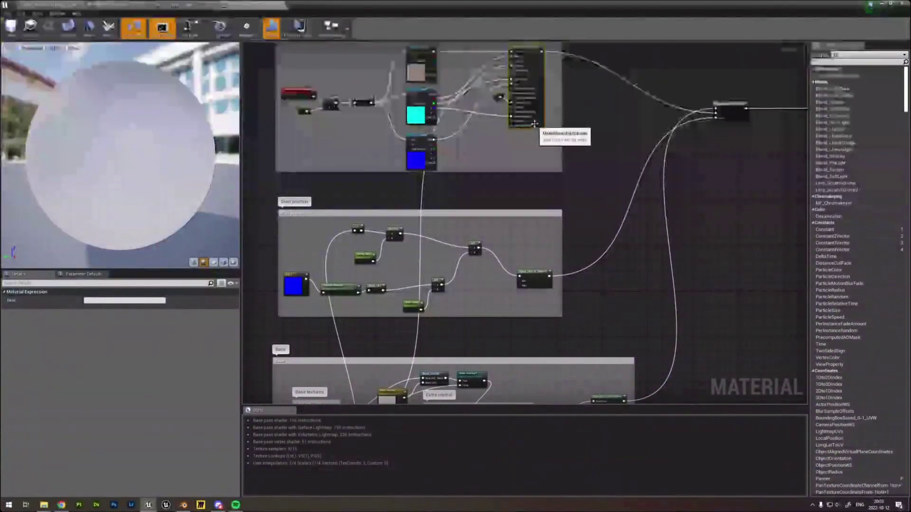
pyautogui.moveTo(532, 118); pyautogui.dragTo(530, 135, button='right')
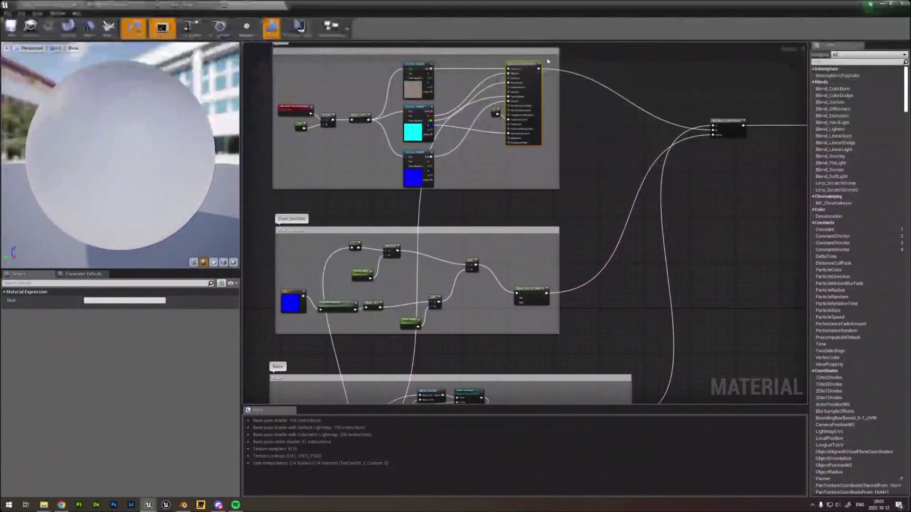
# Examine the Dust position group and its connection to the alpha of the BlendMaterialAttributes node.
pyautogui.moveTo(538, 240); pyautogui.dragTo(537, 181, button='right')
pyautogui.moveTo(565, 216); pyautogui.dragTo(641, 315)
pyautogui.moveTo(690, 45); pyautogui.dragTo(646, 197, button='right')
pyautogui.click(677, 106)
pyautogui.moveTo(515, 202); pyautogui.dragTo(639, 176, button='right')
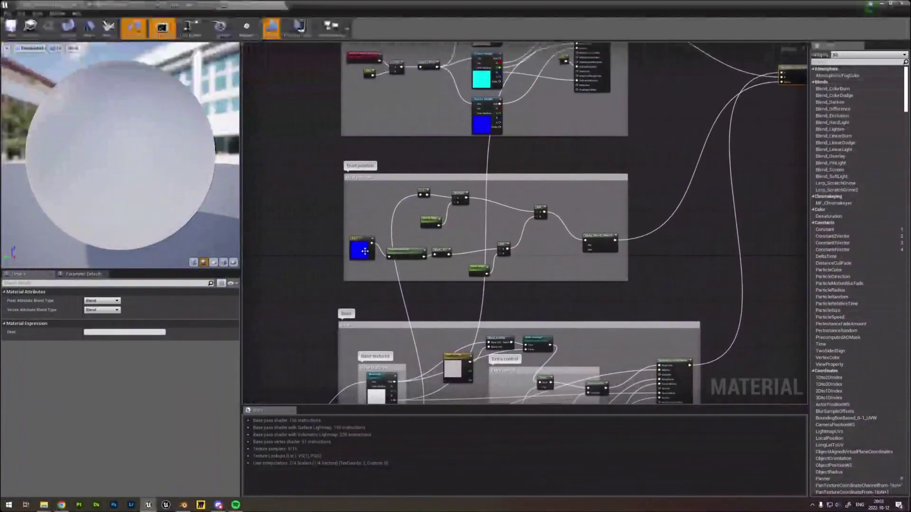
# Select the Dust and Dust position groups together and move them up, further away from the Base group.
pyautogui.scroll(-5, 478, 184)
pyautogui.moveTo(382, 92); pyautogui.dragTo(609, 229)
pyautogui.moveTo(520, 181); pyautogui.dragTo(512, 124)
pyautogui.moveTo(485, 296); pyautogui.dragTo(498, 217, button='right')
pyautogui.scroll(2, 498, 215)
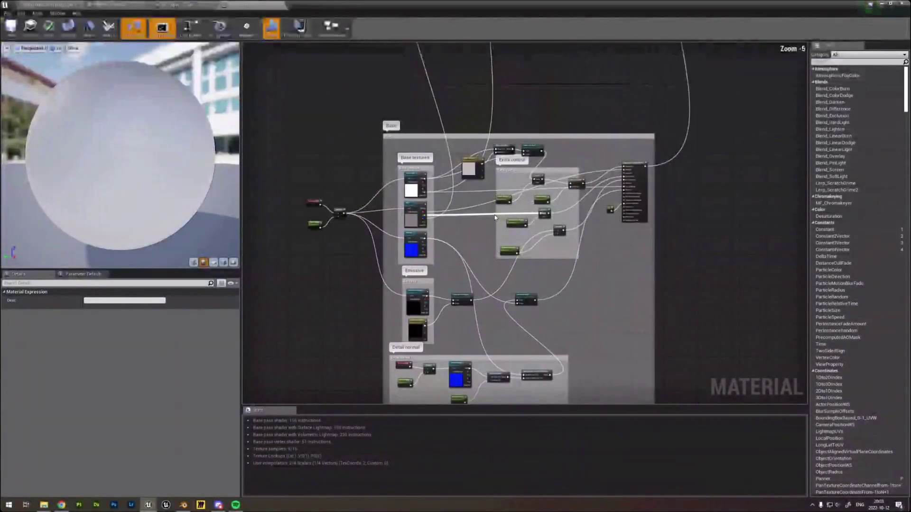
pyautogui.scroll(1, 495, 218)
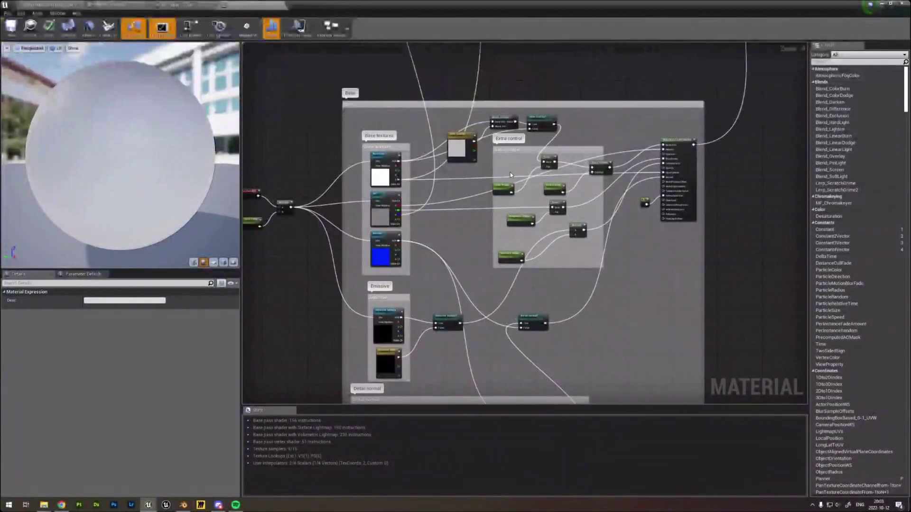
# Open the MM_Basic_Moss master material from the Masters folder and examine its graph layout.
pyautogui.click(67, 5)
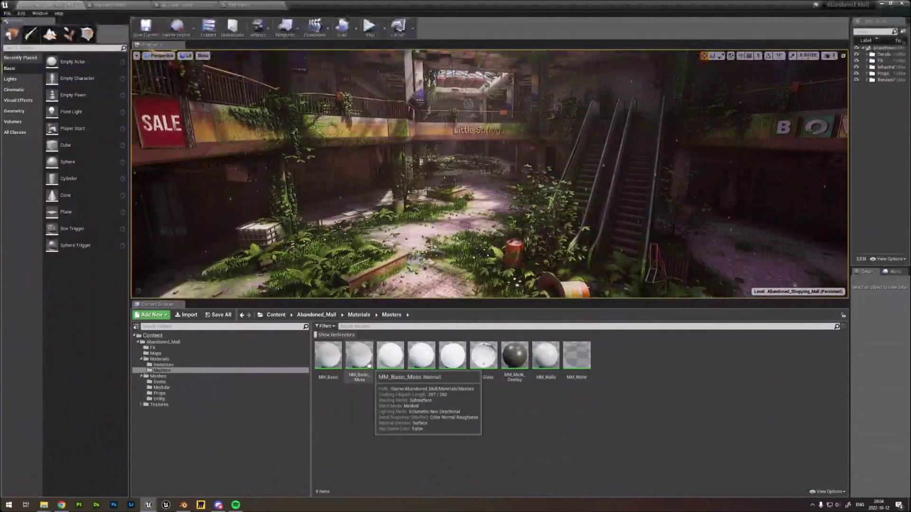
pyautogui.doubleClick(359, 356)
pyautogui.scroll(-7, 451, 231)
pyautogui.moveTo(476, 201); pyautogui.dragTo(498, 240, button='right')
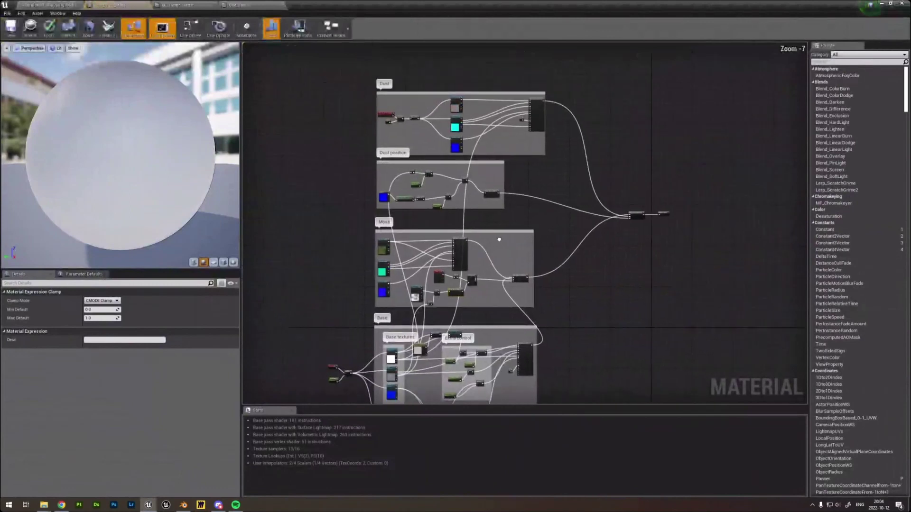
pyautogui.moveTo(481, 155); pyautogui.dragTo(492, 147, button='right')
pyautogui.scroll(3, 493, 147)
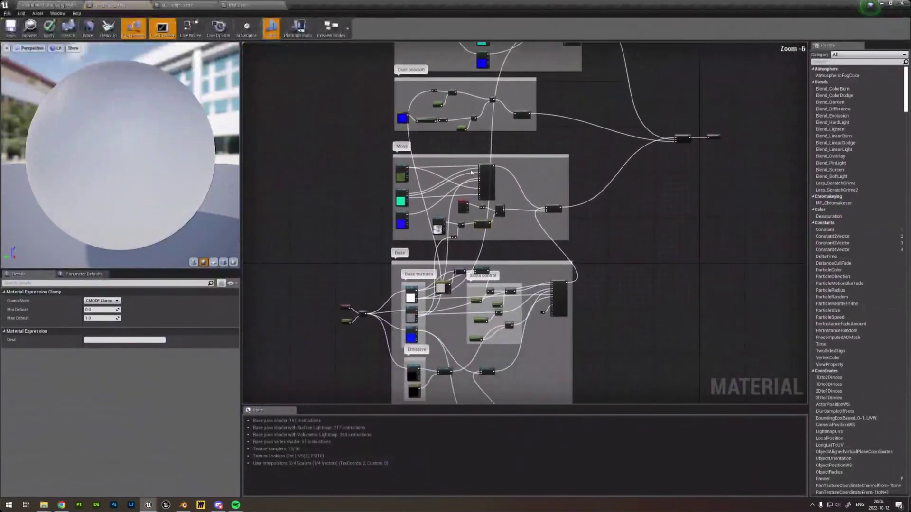
# Inspect the Moss group of MM_Basic_Moss, selecting its Vertex Color node that feeds the HeightLerp.
pyautogui.moveTo(405, 250); pyautogui.dragTo(410, 221, button='right')
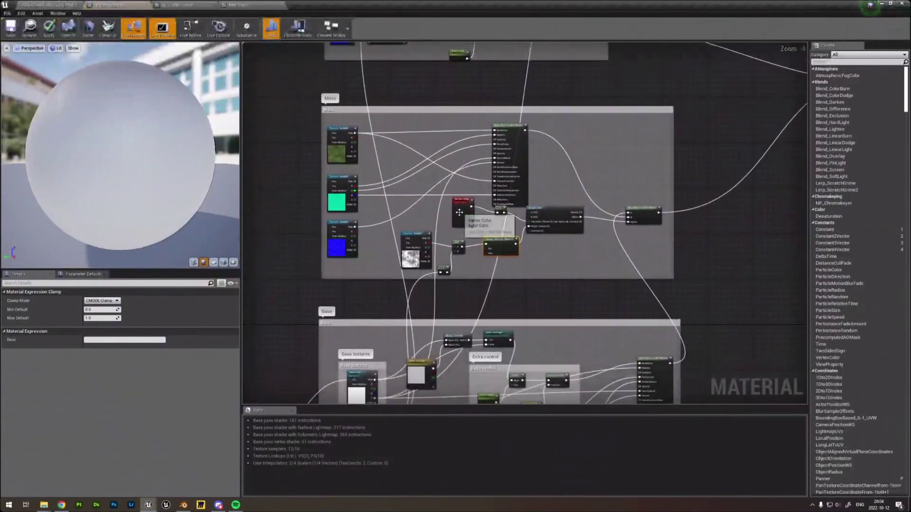
pyautogui.click(453, 213)
pyautogui.scroll(1, 467, 211)
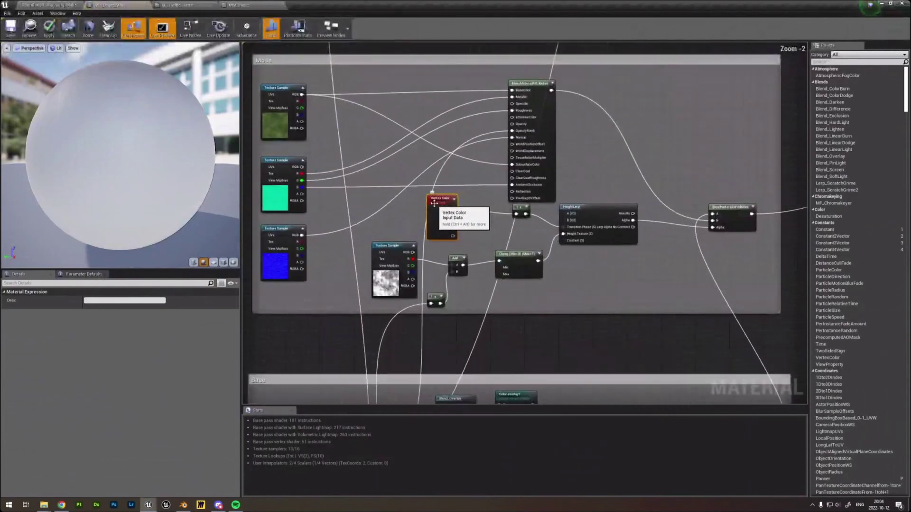
pyautogui.scroll(-3, 543, 221)
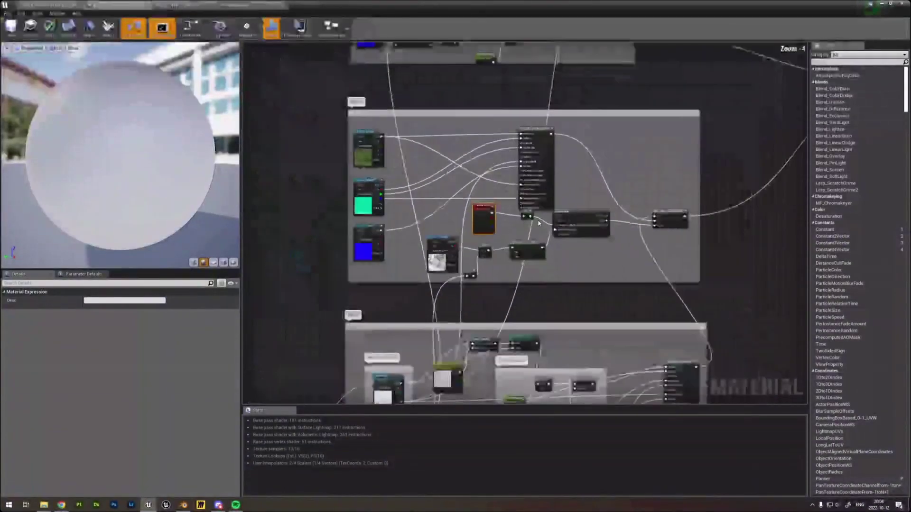
pyautogui.moveTo(549, 226); pyautogui.dragTo(551, 143, button='right')
pyautogui.scroll(-2, 419, 209)
# Compare the node groups of MM_Basic_Moss with those of the MM_Basic graph.
pyautogui.moveTo(419, 208); pyautogui.dragTo(414, 188, button='right')
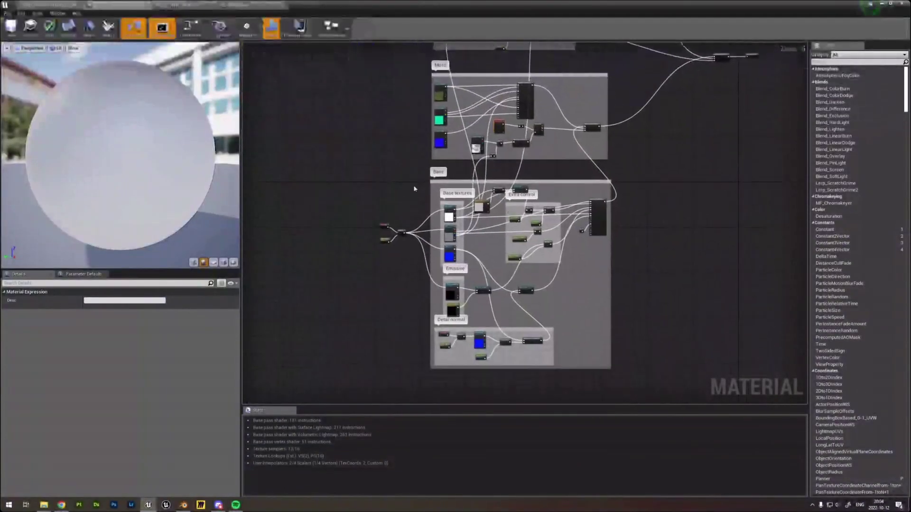
pyautogui.moveTo(534, 69); pyautogui.dragTo(532, 230, button='right')
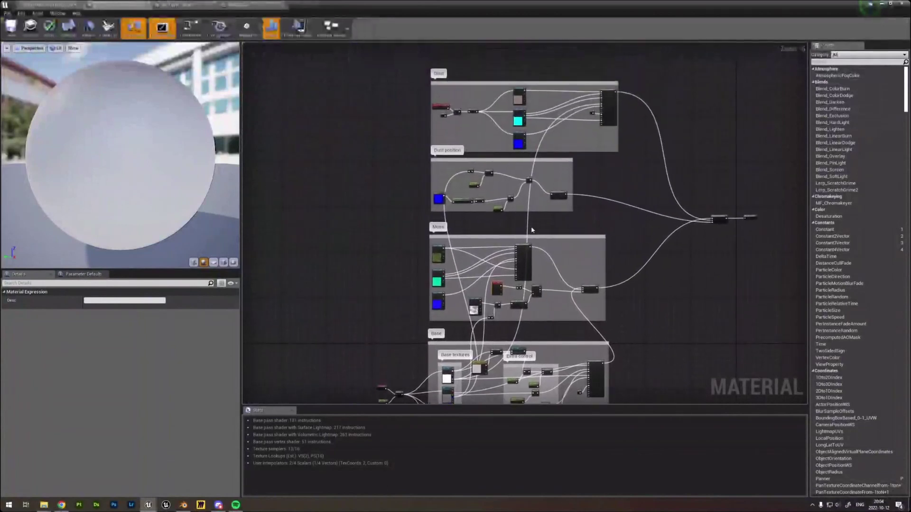
pyautogui.moveTo(487, 190); pyautogui.dragTo(523, 197, button='right')
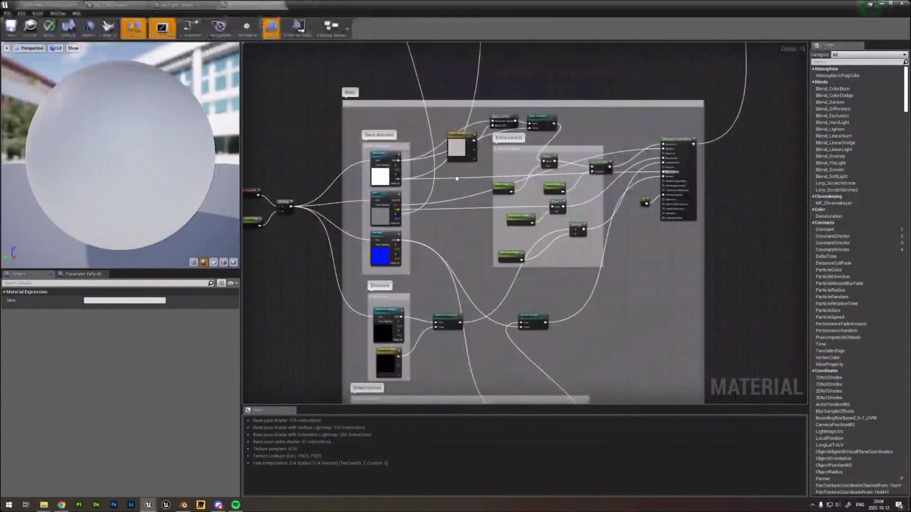
pyautogui.scroll(-4, 462, 223)
pyautogui.moveTo(482, 111); pyautogui.dragTo(462, 223, button='right')
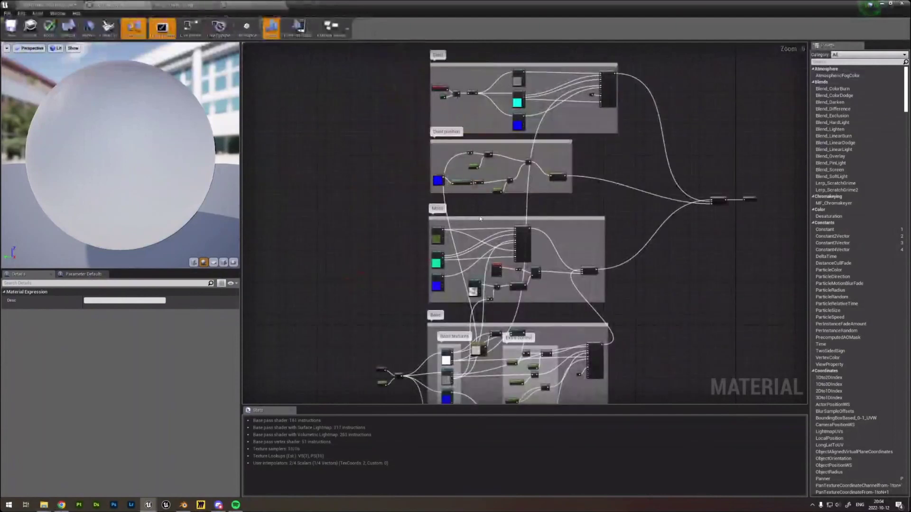
pyautogui.moveTo(542, 277); pyautogui.dragTo(523, 201, button='right')
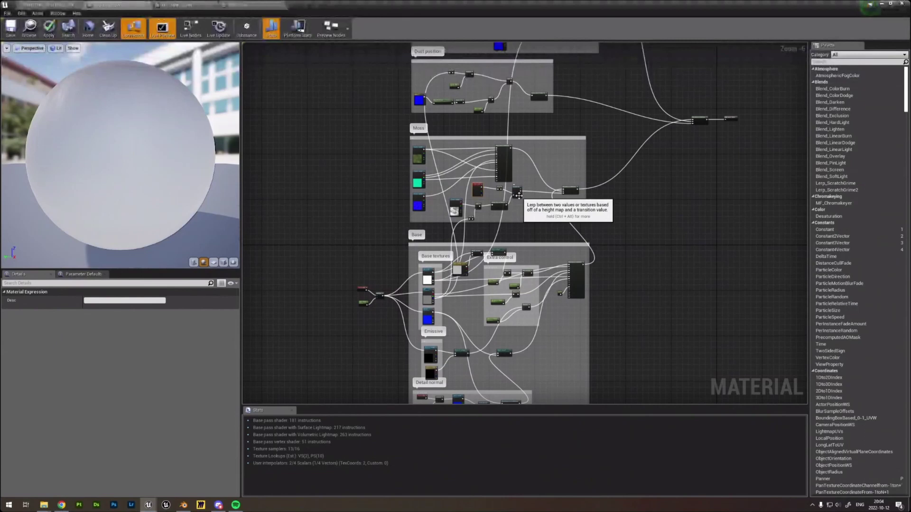
# Select the Base group in MM_Basic_Moss to examine it, and return to the level with the Masters folder.
pyautogui.moveTo(594, 204); pyautogui.dragTo(629, 171, button='right')
pyautogui.moveTo(629, 171); pyautogui.dragTo(361, 342)
pyautogui.moveTo(652, 141); pyautogui.dragTo(643, 213, button='right')
pyautogui.moveTo(614, 145); pyautogui.dragTo(606, 172, button='right')
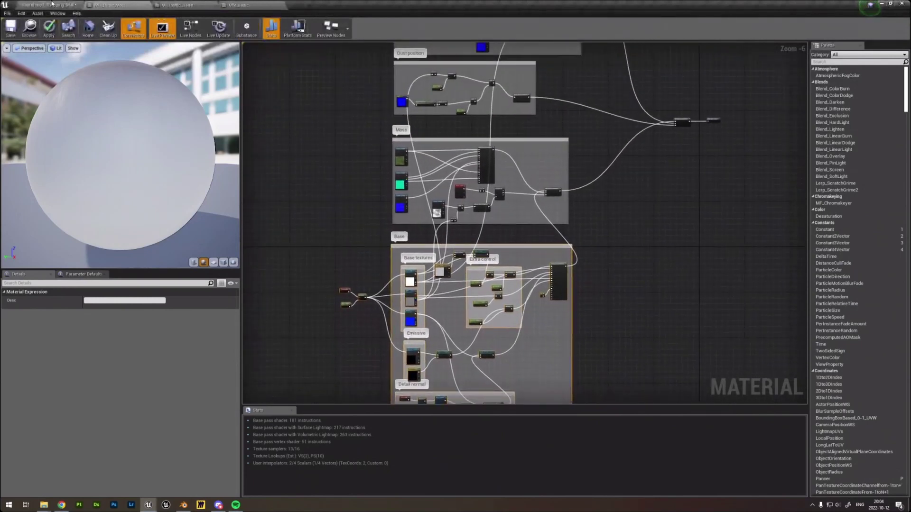
pyautogui.click(52, 5)
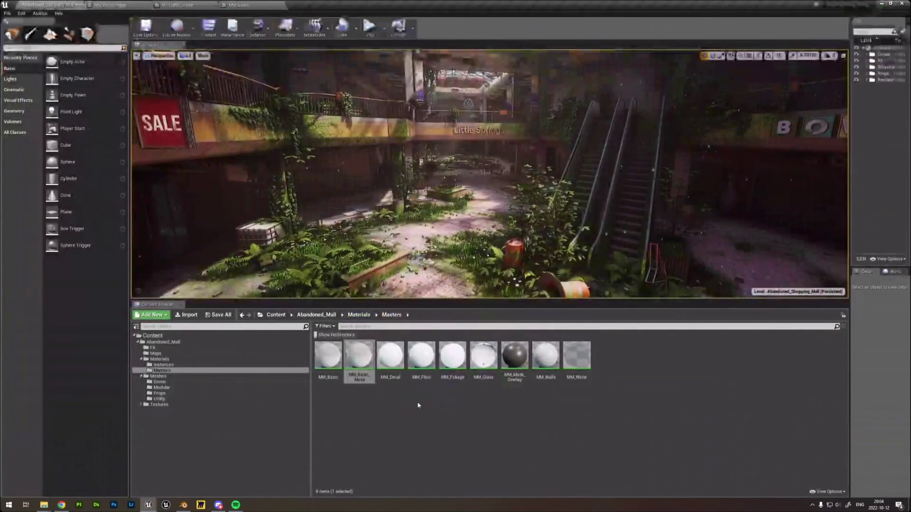
# Try duplicating the ground floor mesh in the level and shifting the copy to show its surface without the foliage.
pyautogui.click(440, 402)
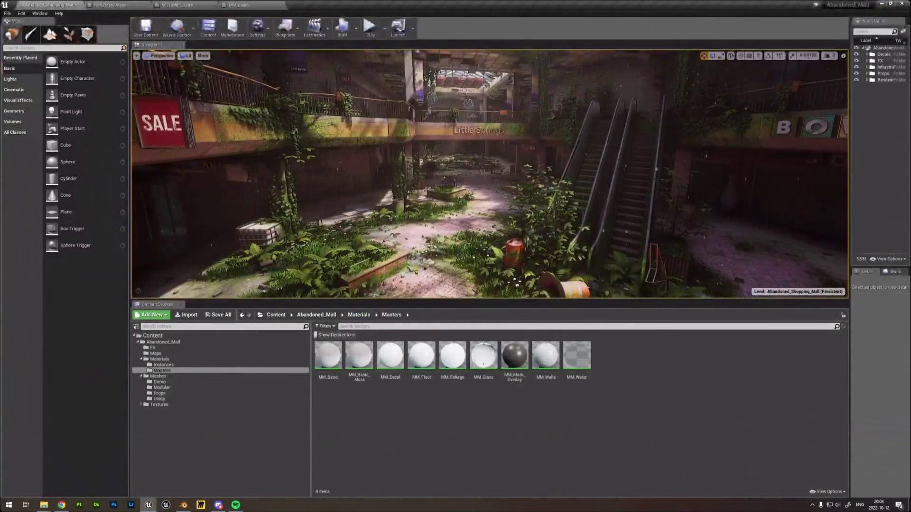
pyautogui.hotkey('alt', 'Tab')
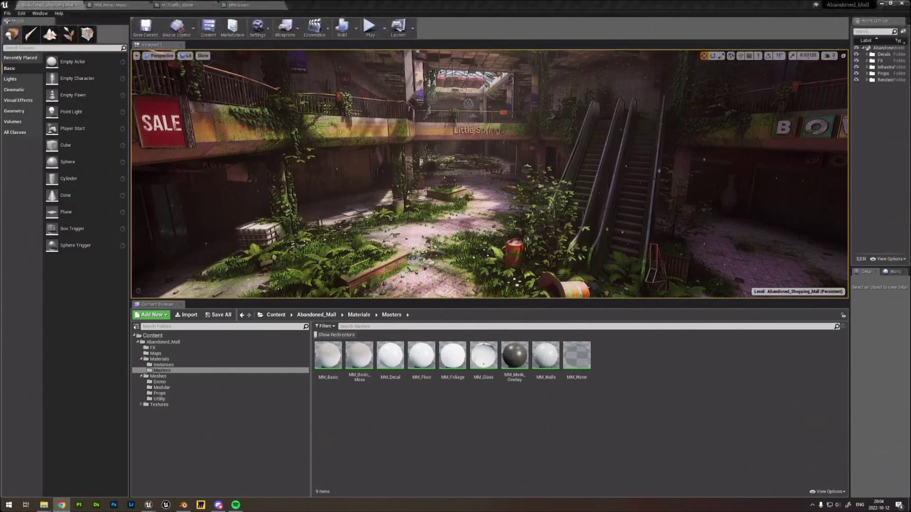
pyautogui.moveTo(490, 174); pyautogui.dragTo(480, 266, button='right')
pyautogui.click(488, 214)
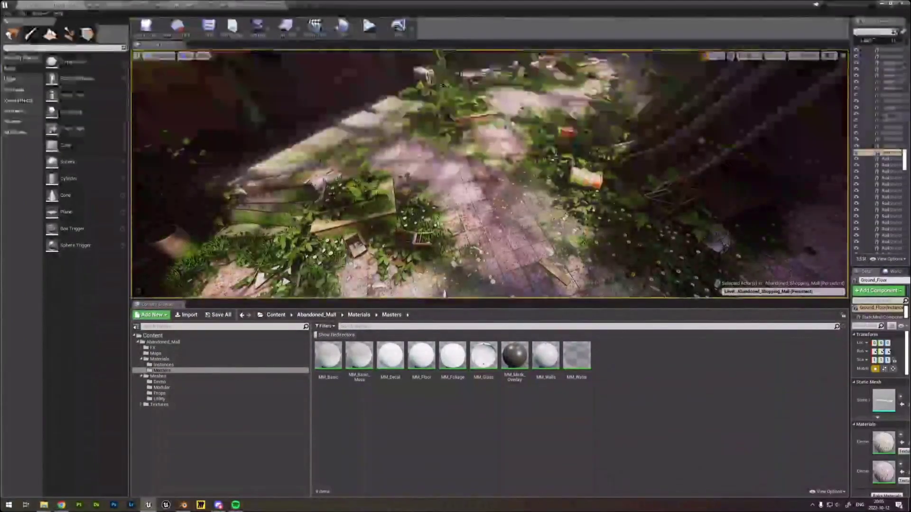
pyautogui.keyDown('alt'); pyautogui.moveTo(711, 124); pyautogui.dragTo(728, 97); pyautogui.keyUp('alt')
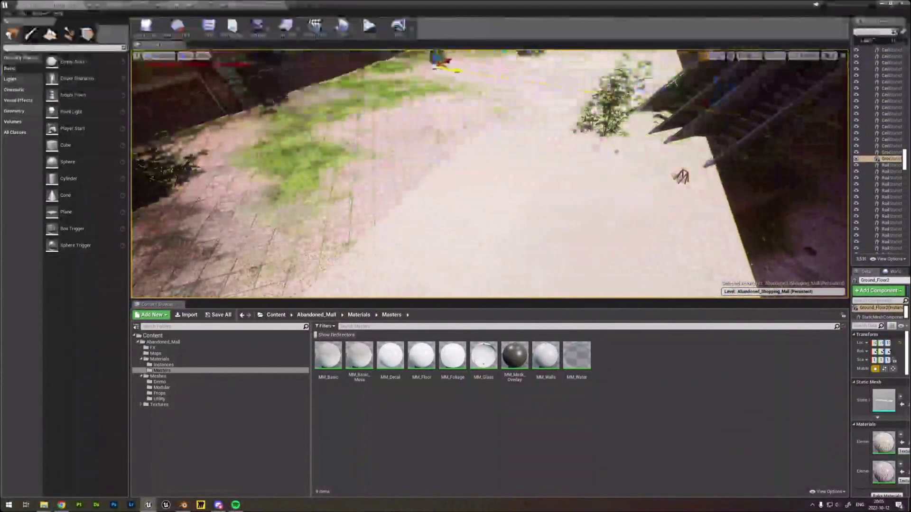
pyautogui.moveTo(636, 99); pyautogui.dragTo(828, 128)
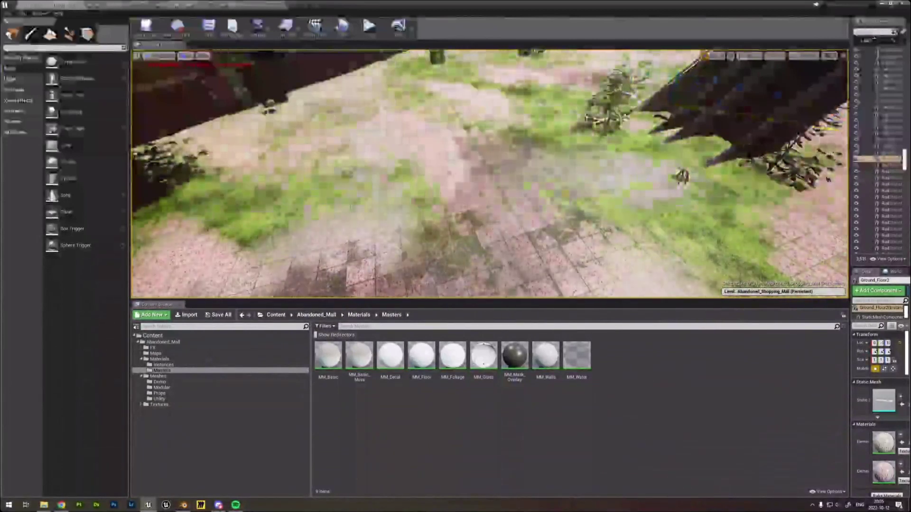
pyautogui.moveTo(457, 173); pyautogui.dragTo(425, 173, button='right')
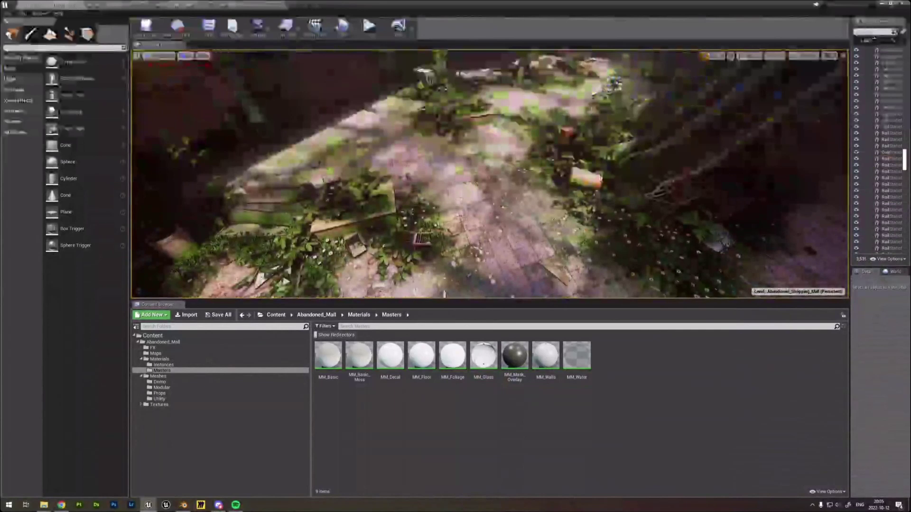
# Open the MM_Floor master material and inspect its Inputs 4 group, selecting the MakeMaterialAttributes node.
pyautogui.moveTo(607, 207)
pyautogui.mouseDown(button='right')
pyautogui.moveTo(576, 192)
pyautogui.moveTo(601, 197)
pyautogui.mouseUp(button='right')
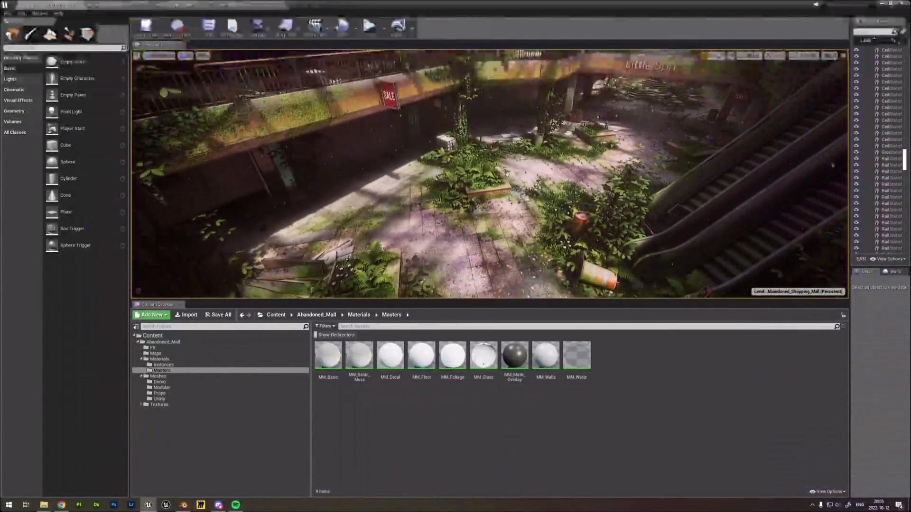
pyautogui.doubleClick(422, 356)
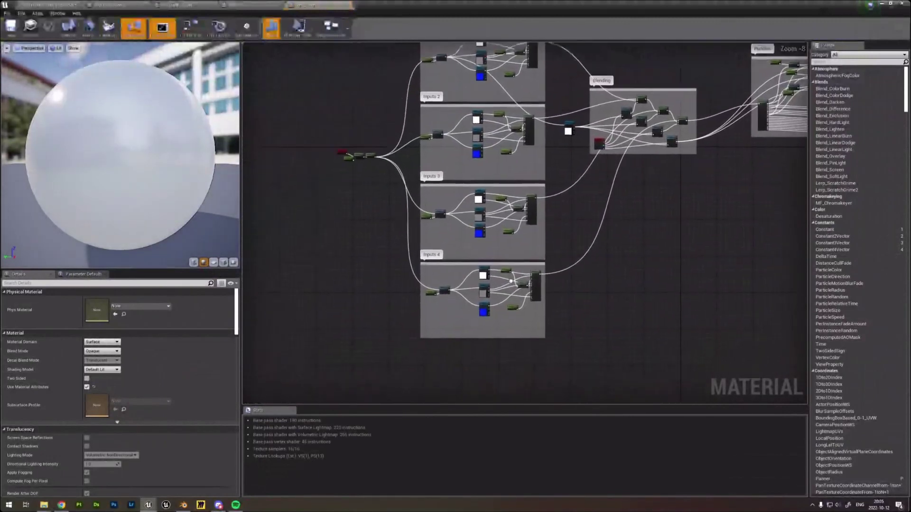
pyautogui.scroll(2, 537, 278)
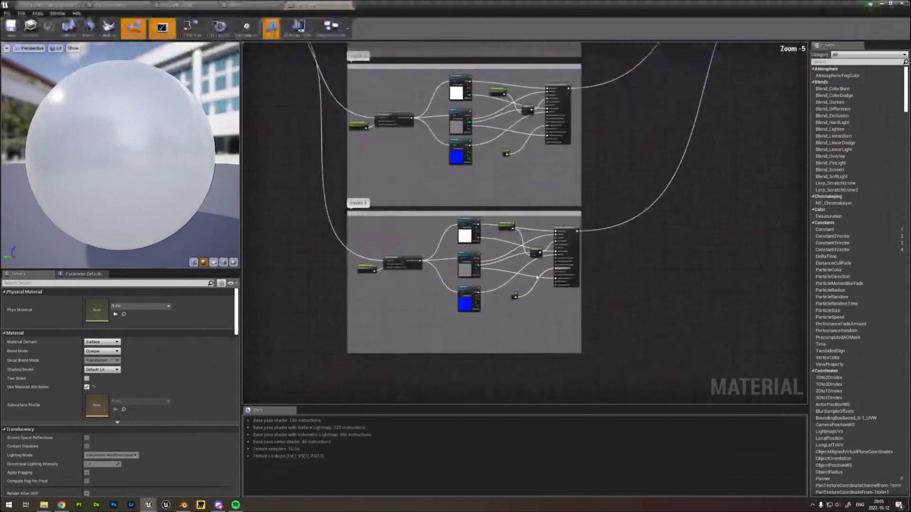
pyautogui.scroll(2, 497, 271)
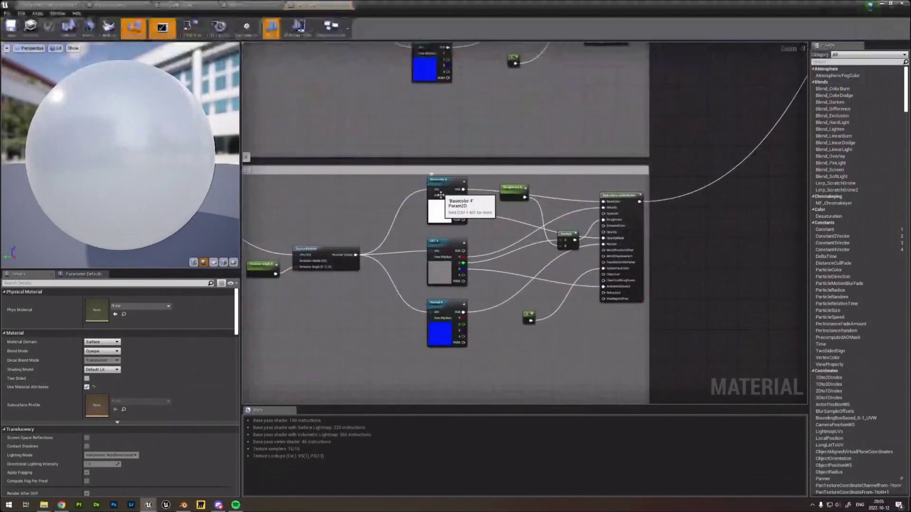
pyautogui.click(635, 196)
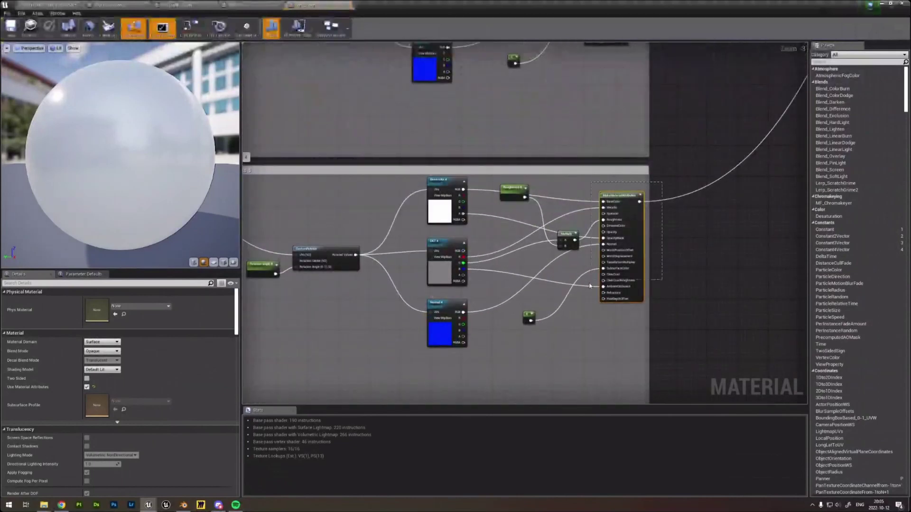
# Examine the Blending group of MM_Floor, tracing how the Vertex Color node and height texture drive its HeightLerp nodes.
pyautogui.scroll(-3, 726, 112)
pyautogui.moveTo(726, 112); pyautogui.dragTo(602, 241, button='right')
pyautogui.scroll(2, 723, 88)
pyautogui.moveTo(724, 88); pyautogui.dragTo(717, 128, button='right')
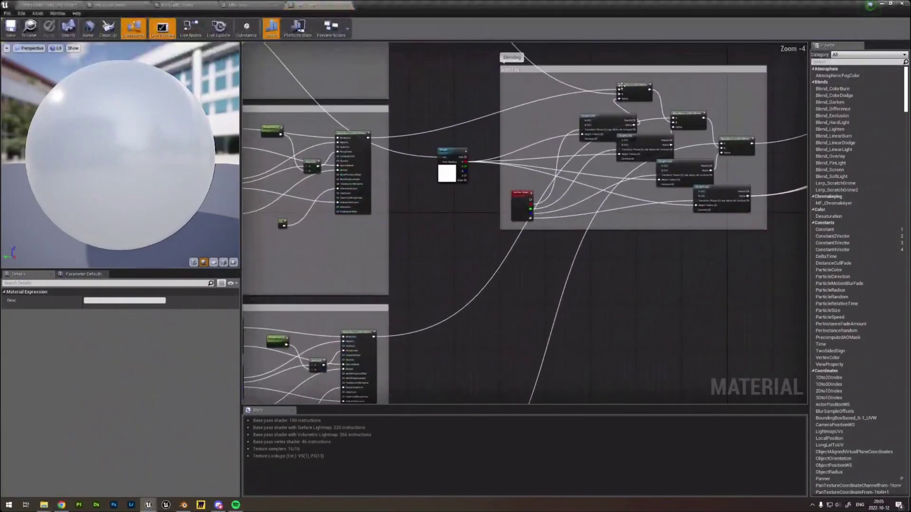
pyautogui.moveTo(509, 209); pyautogui.dragTo(694, 189, button='right')
pyautogui.moveTo(732, 129); pyautogui.dragTo(527, 183, button='right')
pyautogui.moveTo(545, 92); pyautogui.dragTo(504, 97, button='right')
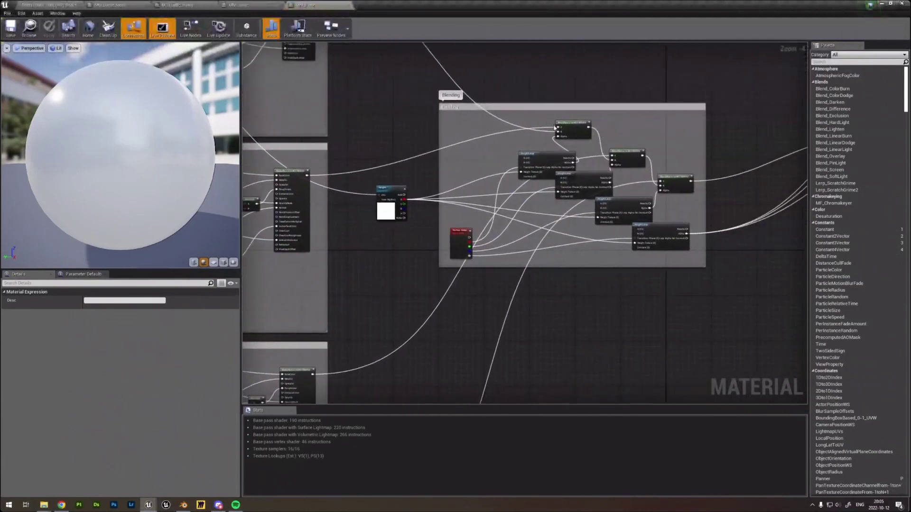
pyautogui.moveTo(593, 146); pyautogui.dragTo(620, 153, button='right')
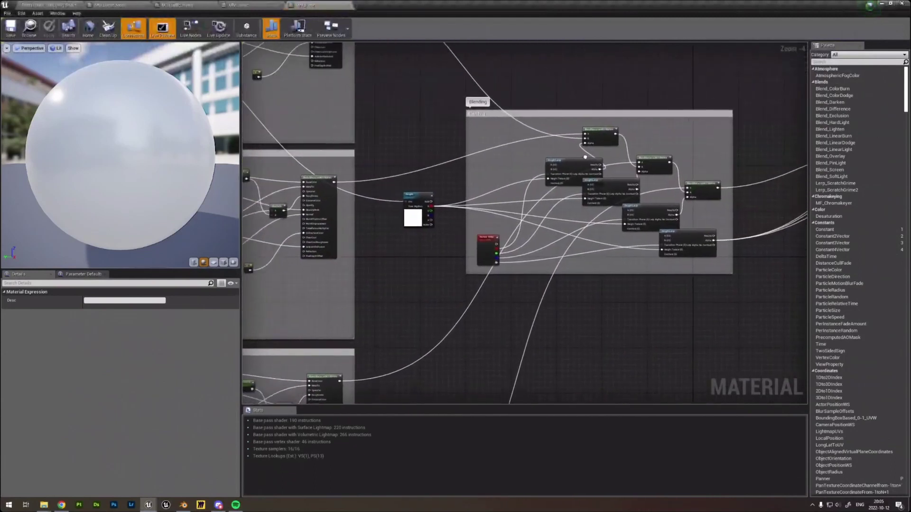
pyautogui.scroll(-1, 536, 169)
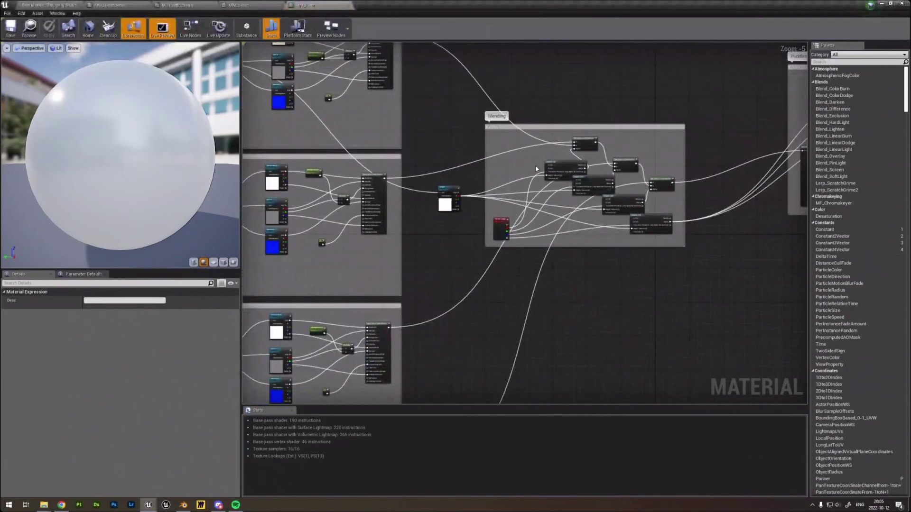
pyautogui.moveTo(536, 169); pyautogui.dragTo(595, 172, button='right')
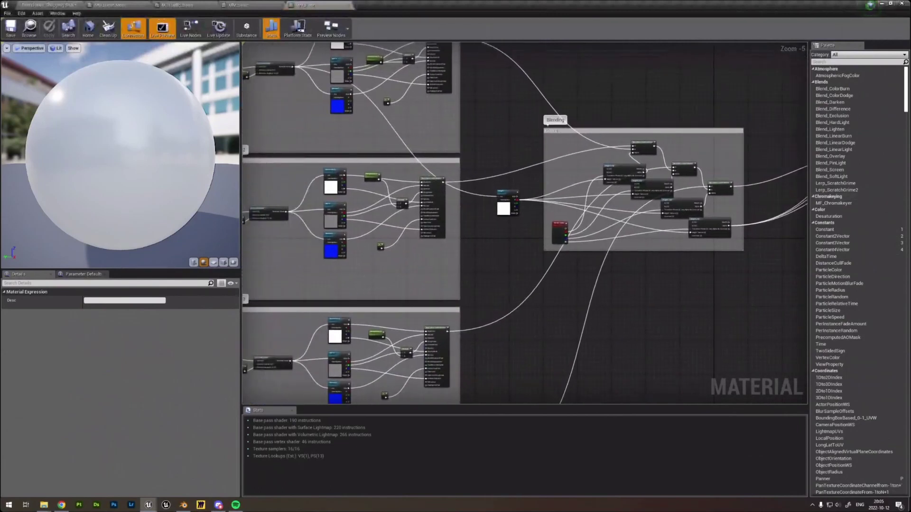
pyautogui.moveTo(716, 244); pyautogui.dragTo(730, 241, button='right')
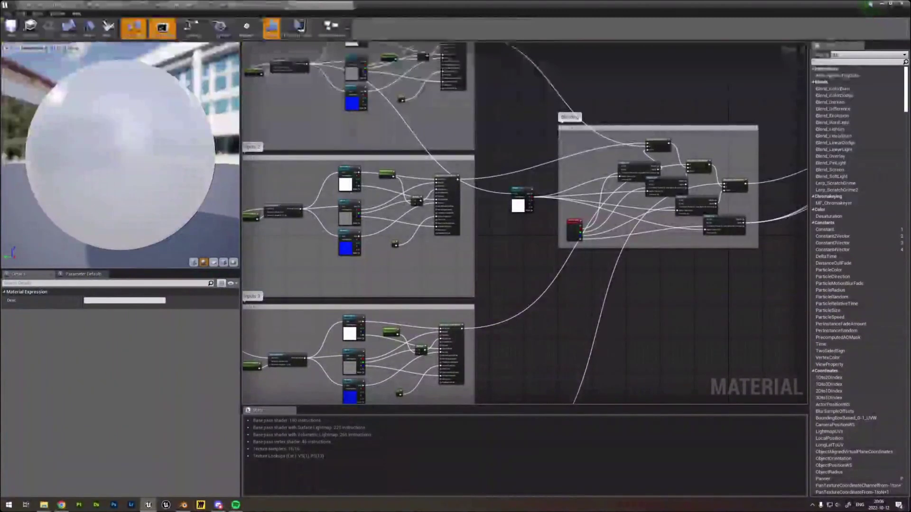
pyautogui.moveTo(693, 246); pyautogui.dragTo(699, 257, button='right')
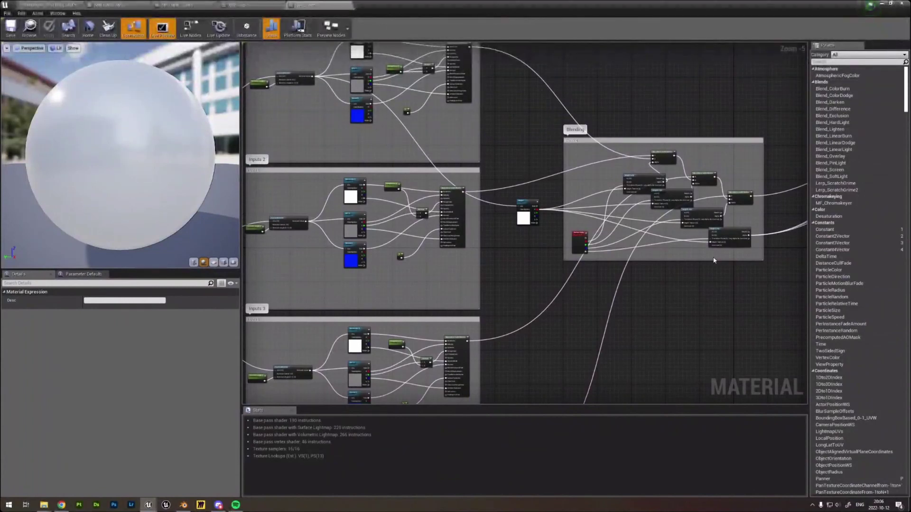
pyautogui.moveTo(677, 153); pyautogui.dragTo(684, 183, button='right')
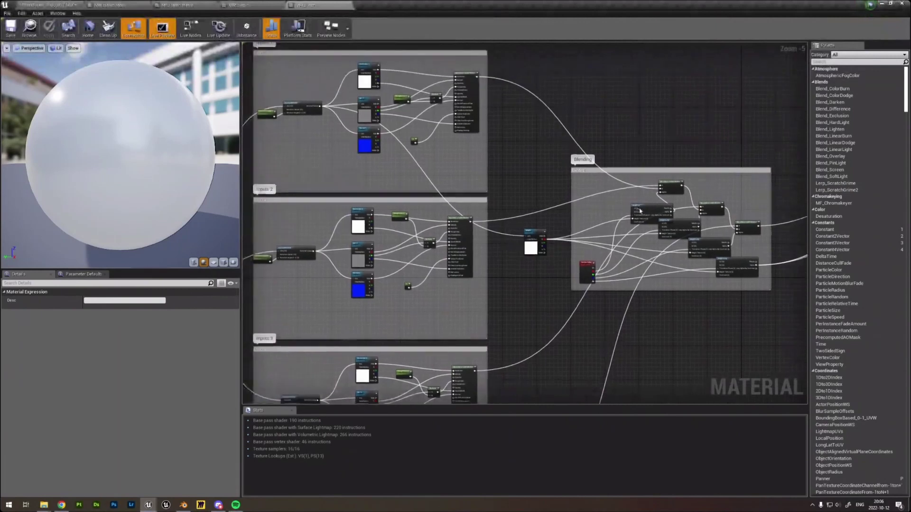
# Trace the Inputs 2 group back to its shared coordinates, selecting the Absolute World Position, Divide and Mask nodes.
pyautogui.scroll(-1, 627, 220)
pyautogui.moveTo(580, 199); pyautogui.dragTo(812, 149, button='right')
pyautogui.scroll(2, 600, 189)
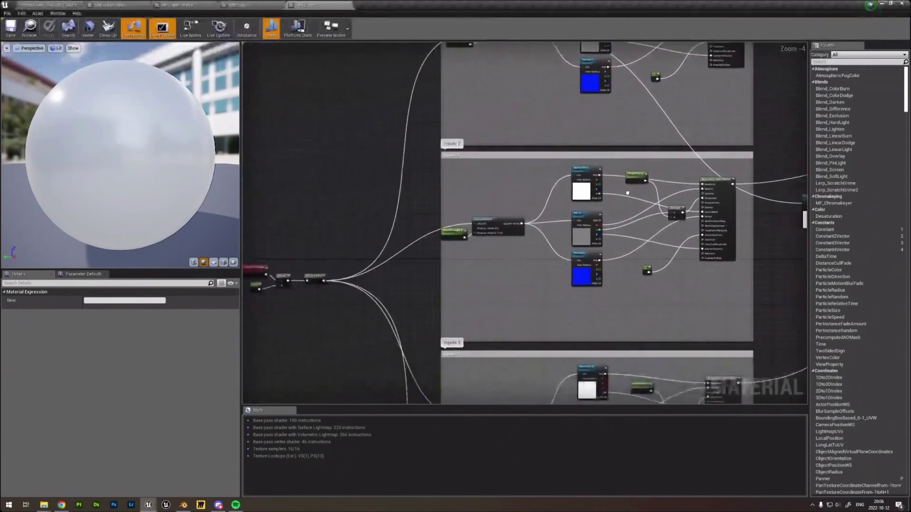
pyautogui.moveTo(689, 185)
pyautogui.mouseDown(button='right')
pyautogui.moveTo(718, 179)
pyautogui.moveTo(673, 183)
pyautogui.mouseUp(button='right')
pyautogui.moveTo(548, 222); pyautogui.dragTo(651, 204, button='right')
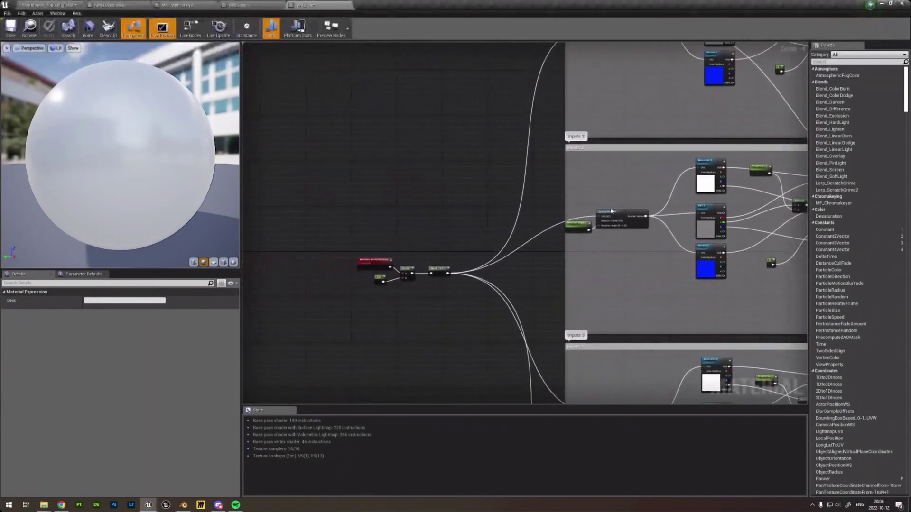
pyautogui.scroll(2, 446, 249)
pyautogui.moveTo(411, 269); pyautogui.dragTo(472, 260, button='right')
pyautogui.scroll(1, 390, 266)
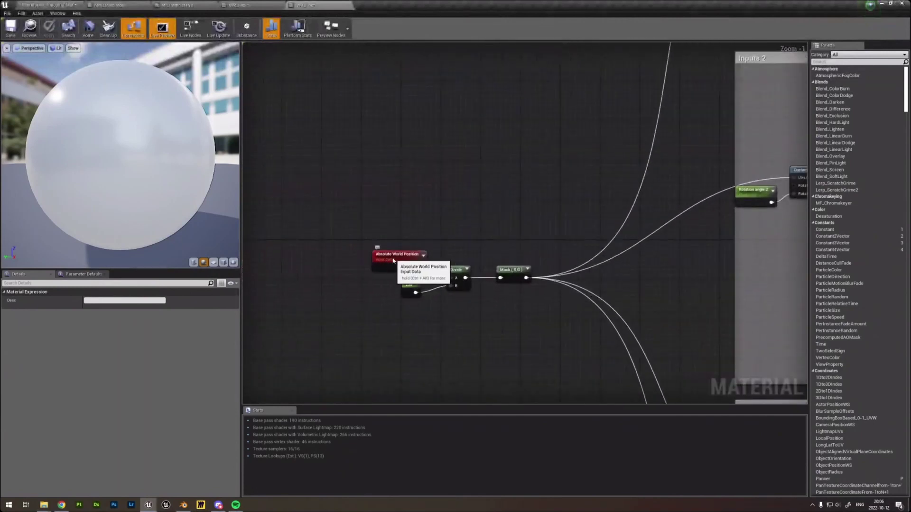
pyautogui.click(385, 264)
pyautogui.moveTo(504, 243); pyautogui.dragTo(345, 328)
# Inspect the rotation setup in the Inputs 3 group of MM_Floor, selecting its CustomRotator node.
pyautogui.scroll(-1, 612, 297)
pyautogui.moveTo(614, 291); pyautogui.dragTo(514, 258, button='right')
pyautogui.moveTo(652, 343); pyautogui.dragTo(543, 263, button='right')
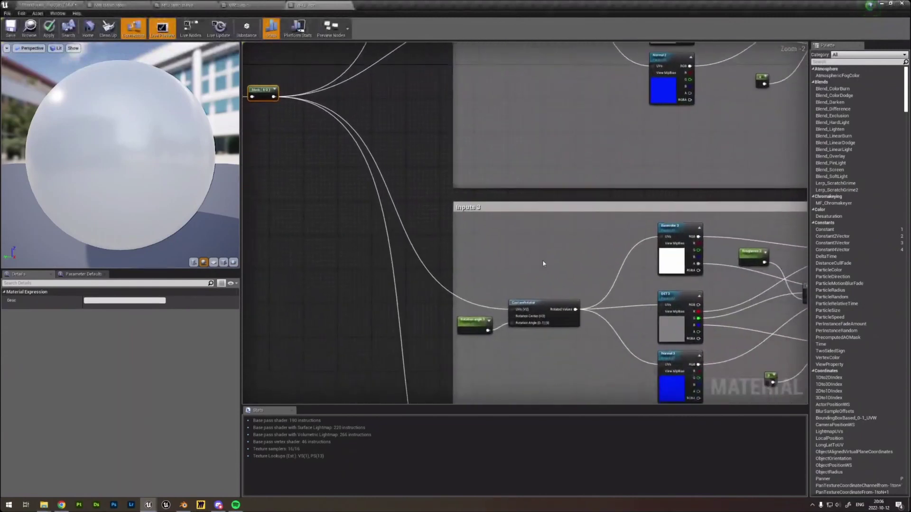
pyautogui.click(513, 312)
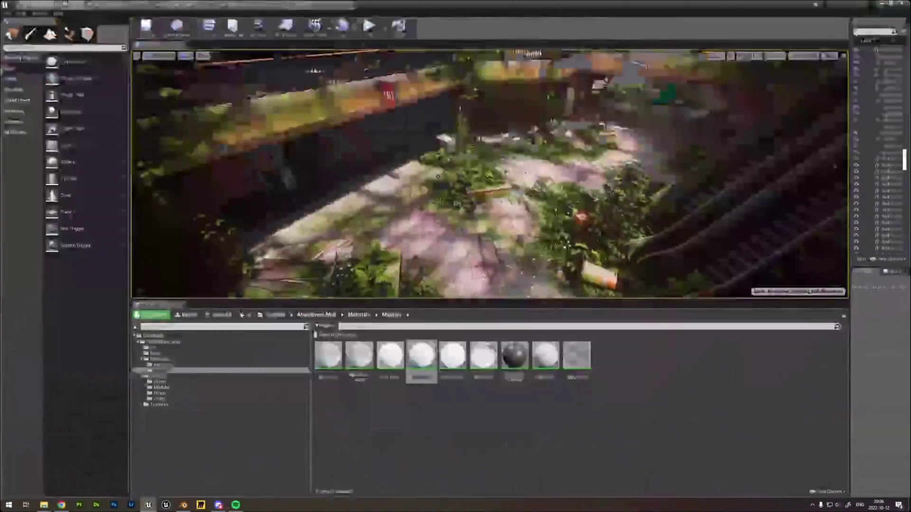
# Compare the floor tiles in the level close up with the input groups of the MM_Floor graph.
pyautogui.press('w')
pyautogui.moveTo(438, 176); pyautogui.dragTo(462, 232, button='right')
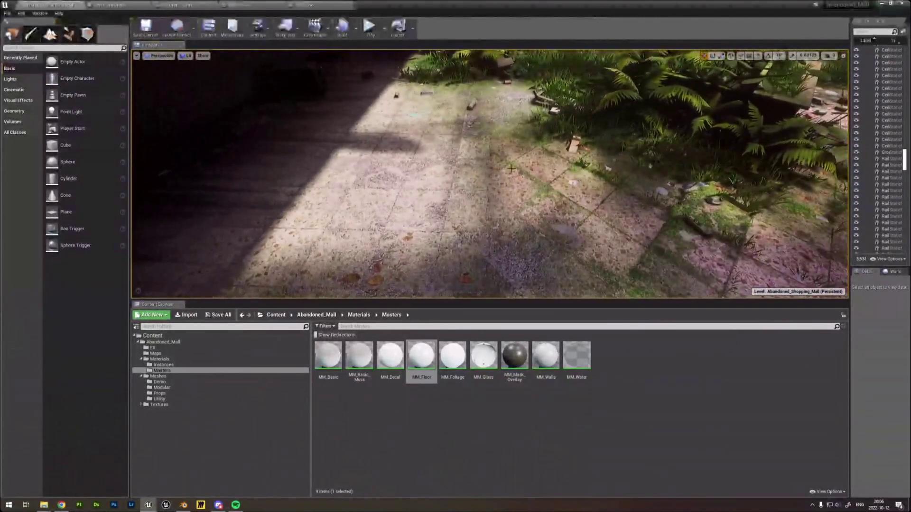
pyautogui.click(296, 5)
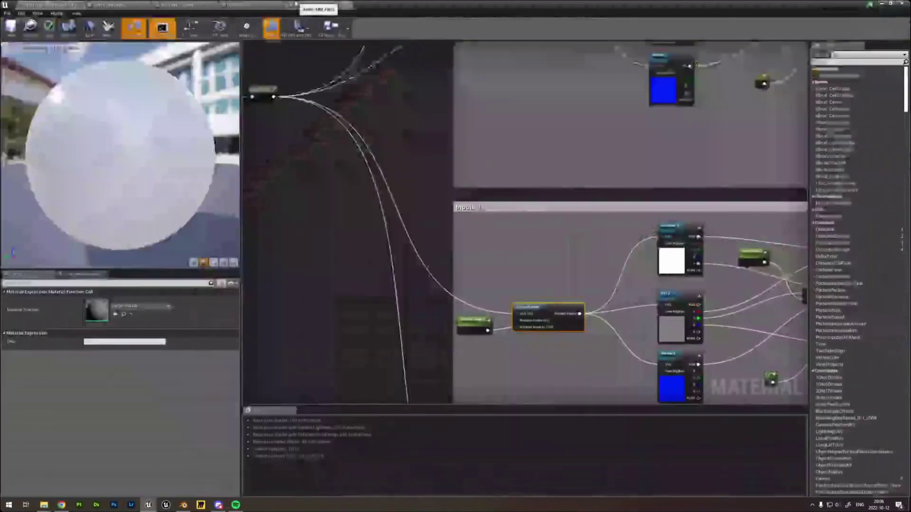
pyautogui.click(52, 5)
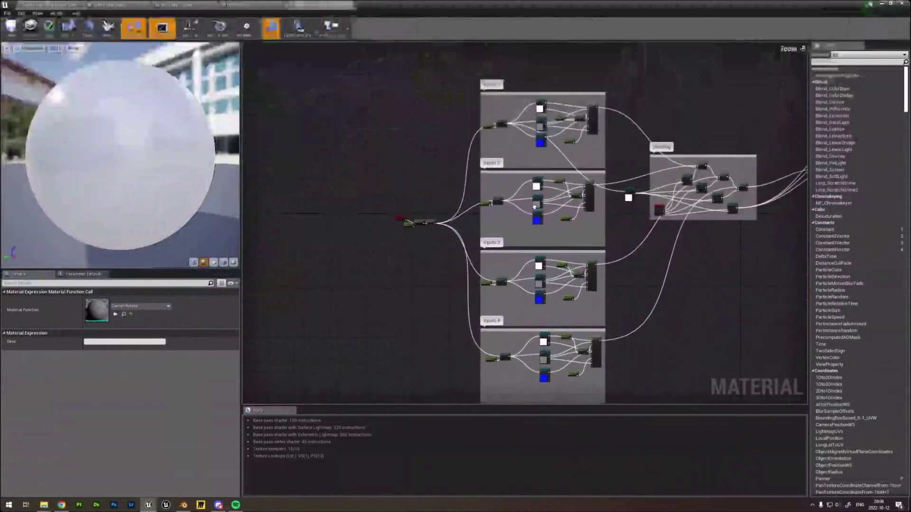
pyautogui.scroll(4, 553, 155)
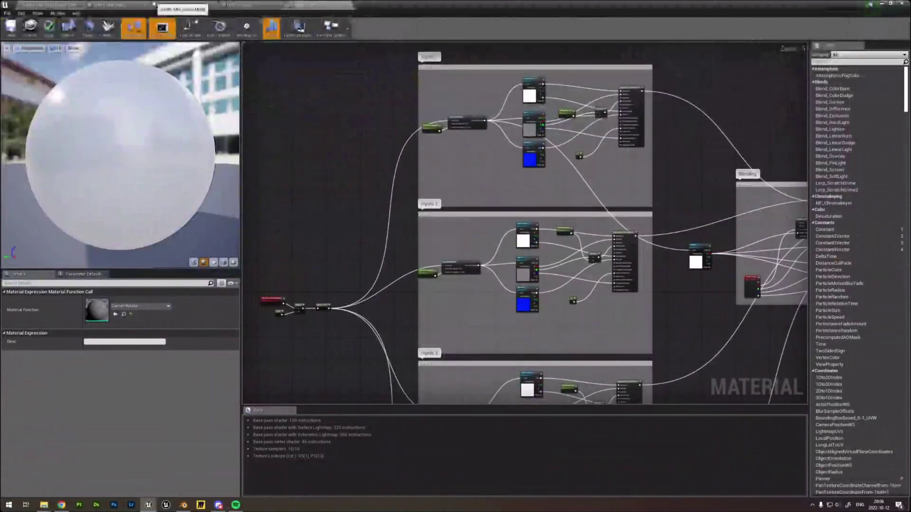
pyautogui.click(67, 5)
pyautogui.moveTo(507, 190)
pyautogui.mouseDown(button='right')
pyautogui.moveTo(488, 190)
pyautogui.moveTo(569, 187)
pyautogui.moveTo(508, 191)
pyautogui.mouseUp(button='right')
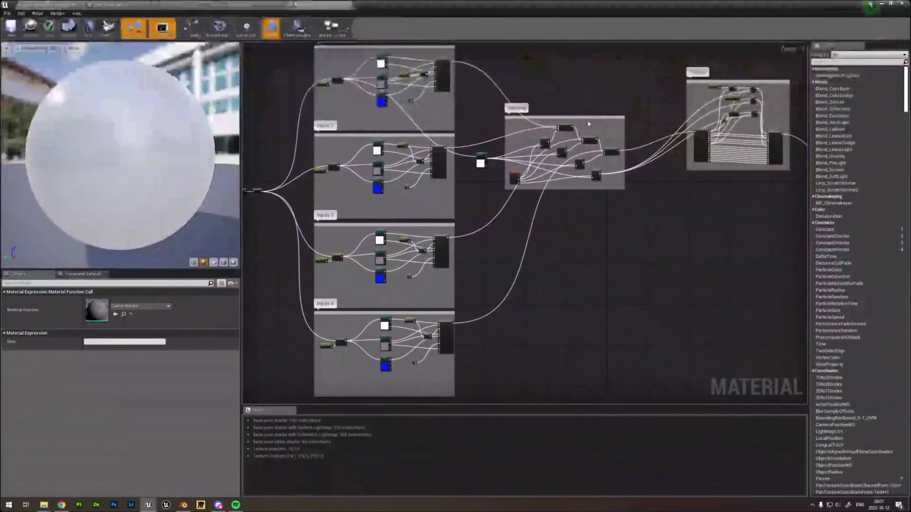
# Examine the Puddles group of MM_Floor, from its break and make attribute nodes to the Lerp nodes and material output.
pyautogui.moveTo(588, 124); pyautogui.dragTo(504, 140, button='right')
pyautogui.scroll(5, 555, 121)
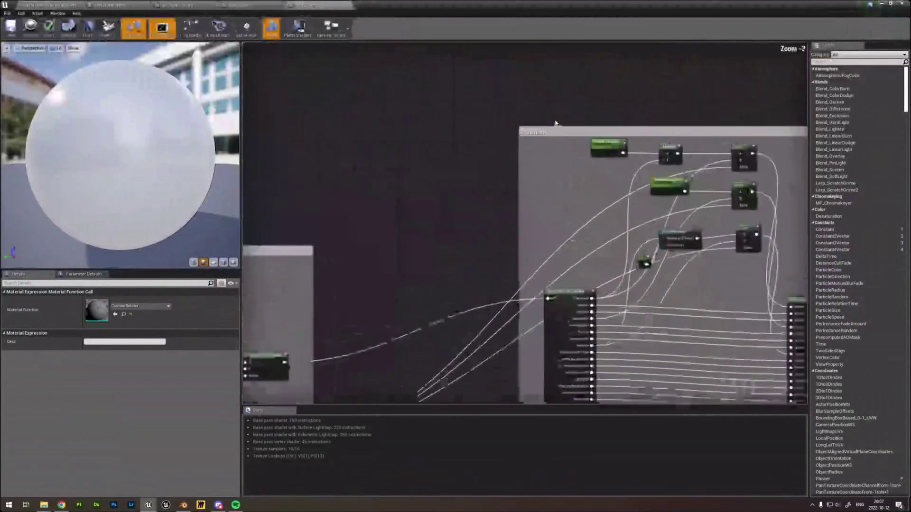
pyautogui.moveTo(588, 126); pyautogui.dragTo(426, 87, button='right')
pyautogui.moveTo(578, 210); pyautogui.dragTo(569, 164, button='right')
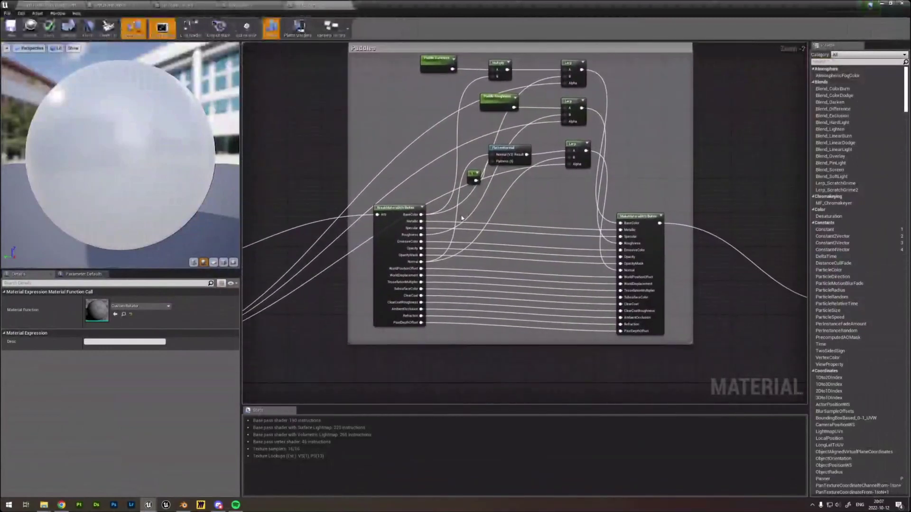
pyautogui.moveTo(464, 217); pyautogui.dragTo(491, 218, button='right')
pyautogui.scroll(-1, 480, 170)
pyautogui.scroll(-2, 536, 166)
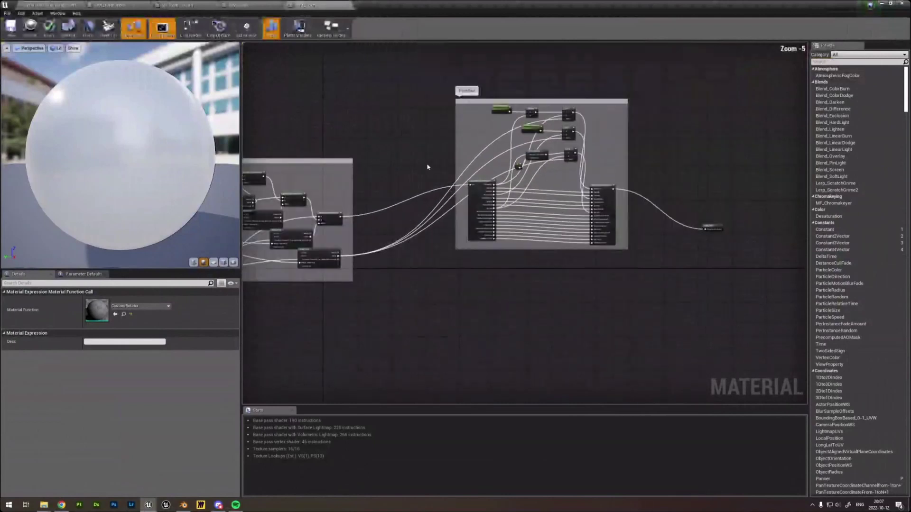
pyautogui.moveTo(413, 156); pyautogui.dragTo(507, 150, button='right')
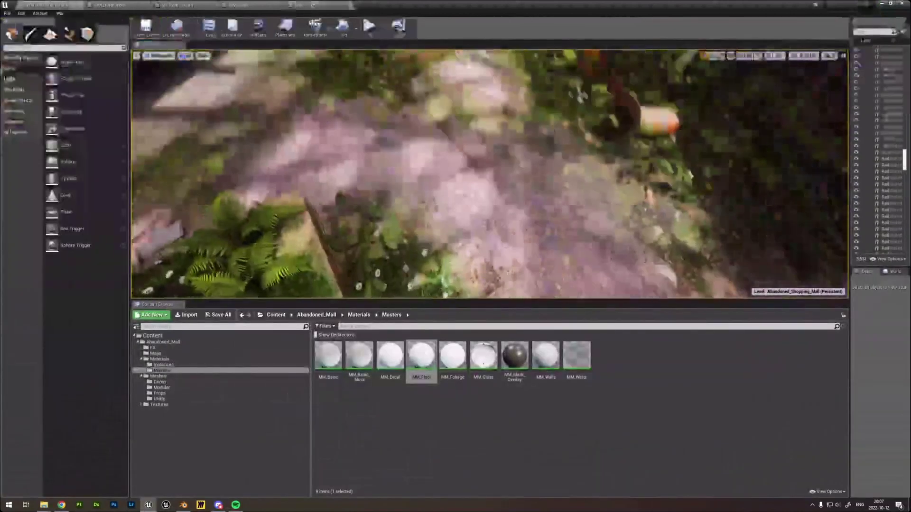
# Check the mesh density of the mall floor in Wireframe view mode and return the viewport to Lit.
pyautogui.press('s')
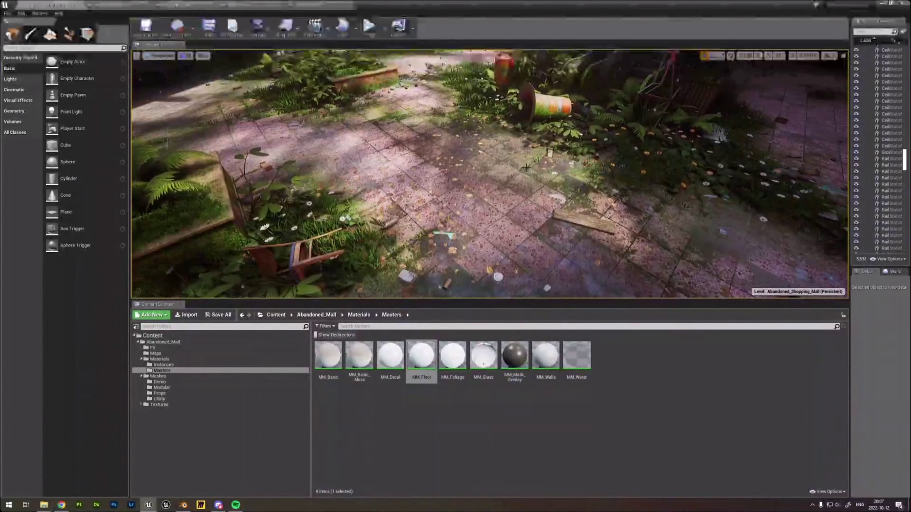
pyautogui.click(185, 55)
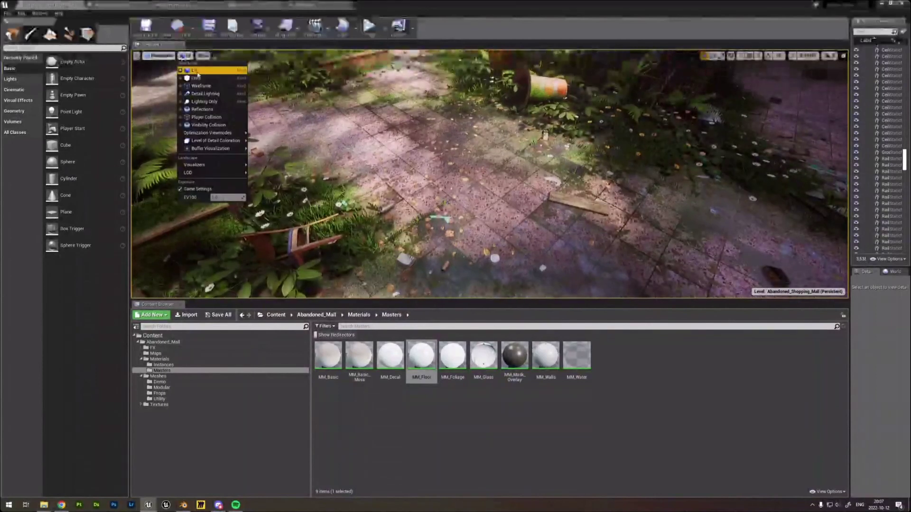
pyautogui.click(206, 86)
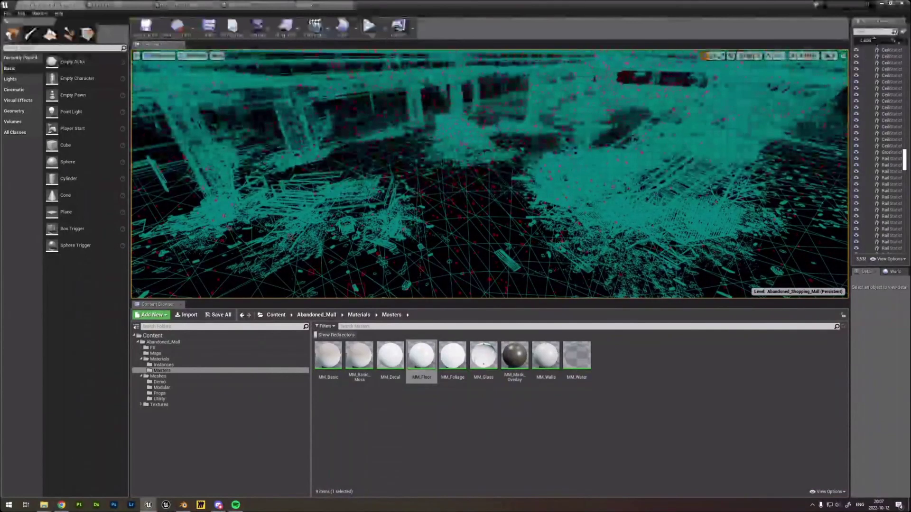
pyautogui.click(192, 55)
pyautogui.click(204, 72)
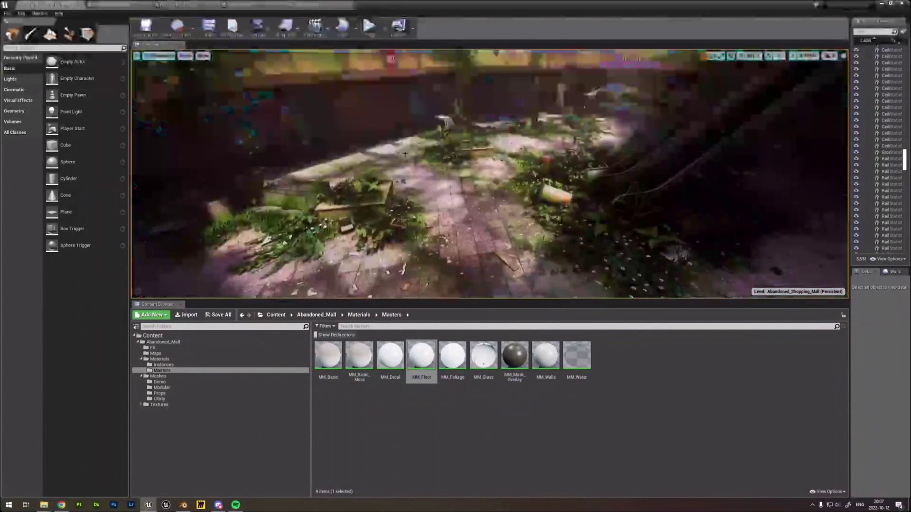
# Select the Ground_Floor mesh, view its painted vertex colours as RGB Channels in mesh paint mode, and return to place mode to compare the lit floor.
pyautogui.click(424, 149)
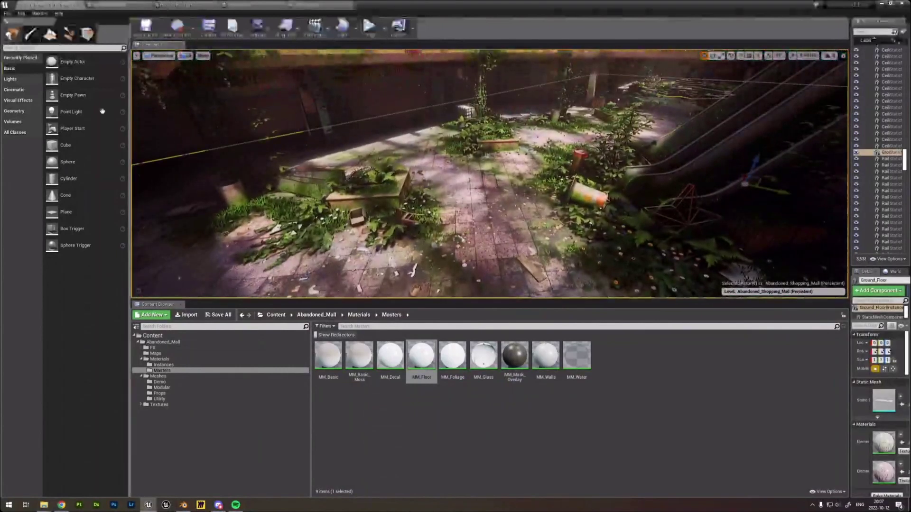
pyautogui.click(31, 34)
pyautogui.click(63, 168)
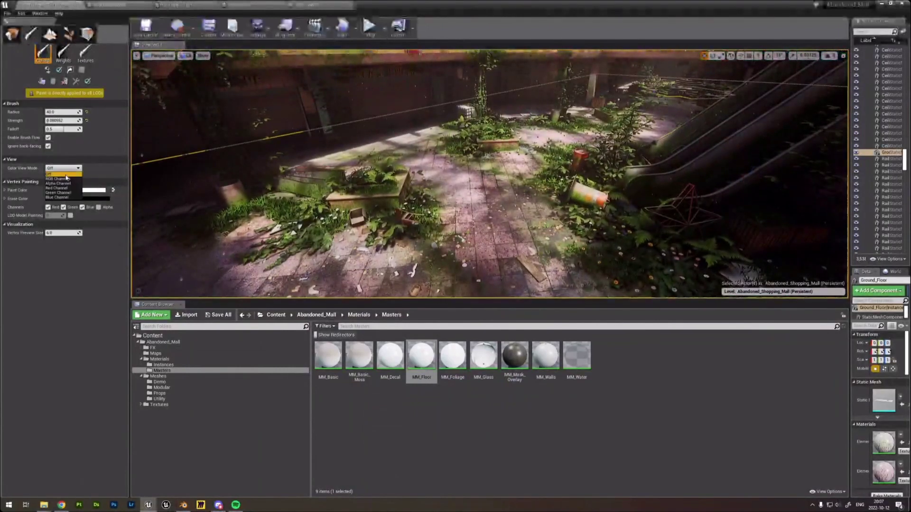
pyautogui.click(58, 179)
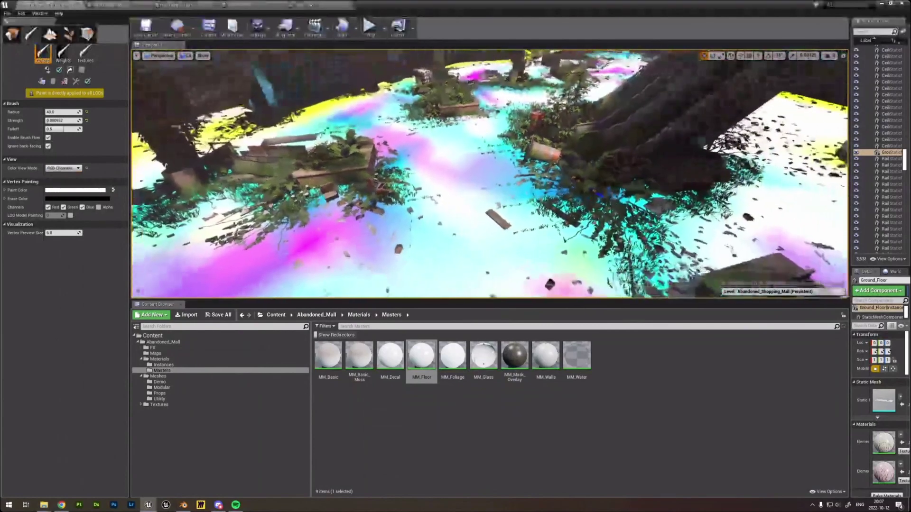
pyautogui.moveTo(489, 173)
pyautogui.mouseDown(button='right')
pyautogui.moveTo(448, 151)
pyautogui.moveTo(406, 236)
pyautogui.mouseUp(button='right')
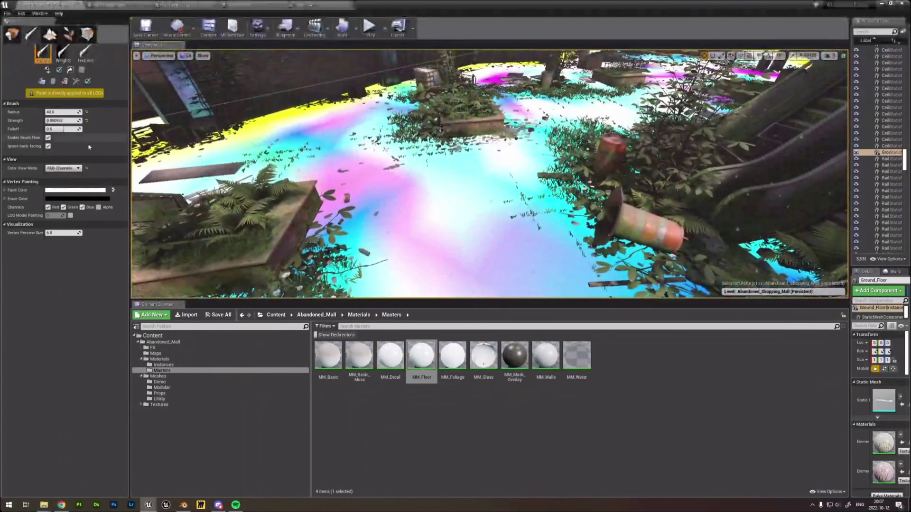
pyautogui.click(12, 34)
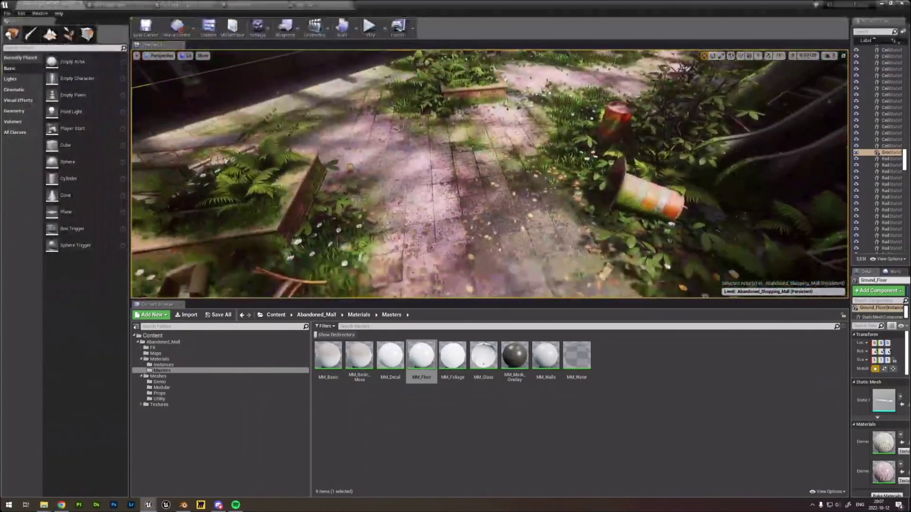
pyautogui.moveTo(490, 174); pyautogui.dragTo(541, 108, button='right')
pyautogui.moveTo(496, 139); pyautogui.dragTo(496, 145, button='right')
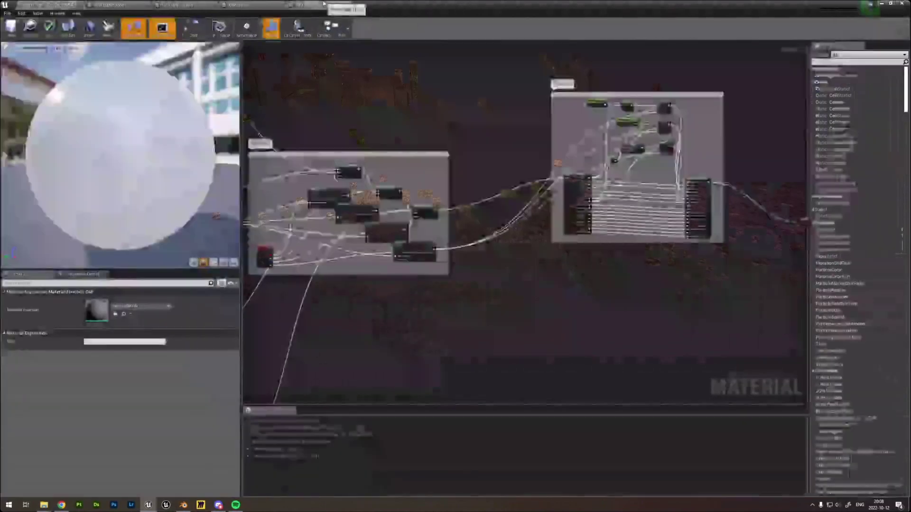
# Inspect the Blending group in the MM_Floor graph, selecting its Vertex Color node.
pyautogui.scroll(-3, 496, 213)
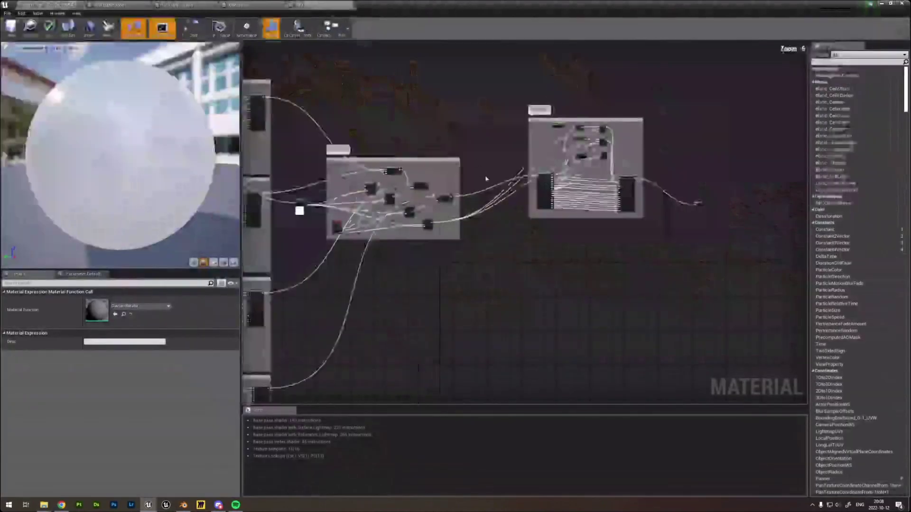
pyautogui.scroll(5, 496, 219)
pyautogui.scroll(3, 523, 242)
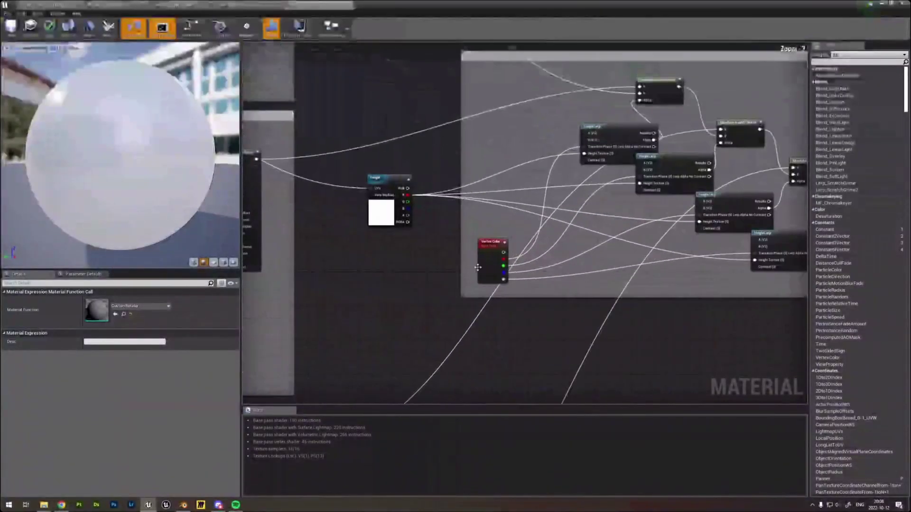
pyautogui.click(486, 256)
pyautogui.moveTo(458, 259); pyautogui.dragTo(510, 260, button='right')
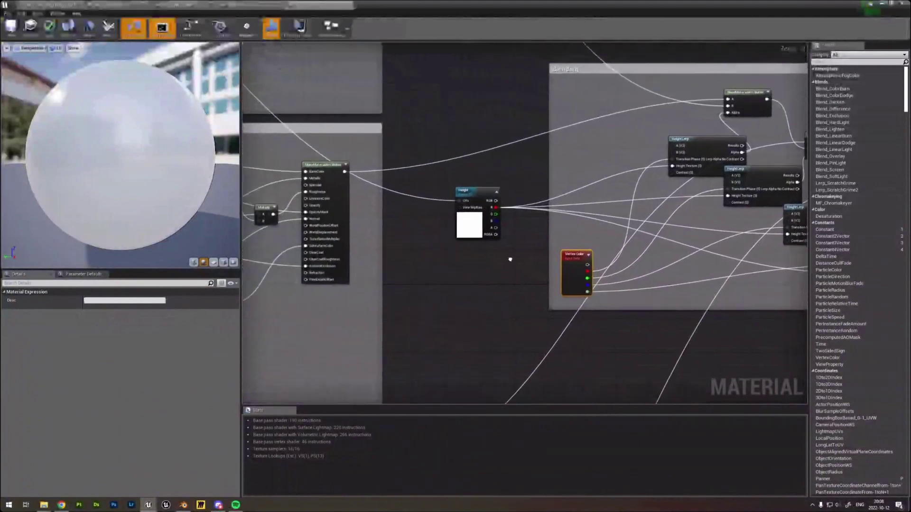
# Select the Height texture parameter in MM_Floor and shift its node slightly closer to the Blending group.
pyautogui.click(468, 233)
pyautogui.moveTo(467, 233); pyautogui.dragTo(509, 205)
pyautogui.moveTo(596, 201); pyautogui.dragTo(539, 206, button='right')
pyautogui.moveTo(448, 209); pyautogui.dragTo(435, 209)
pyautogui.moveTo(436, 209); pyautogui.dragTo(364, 215, button='right')
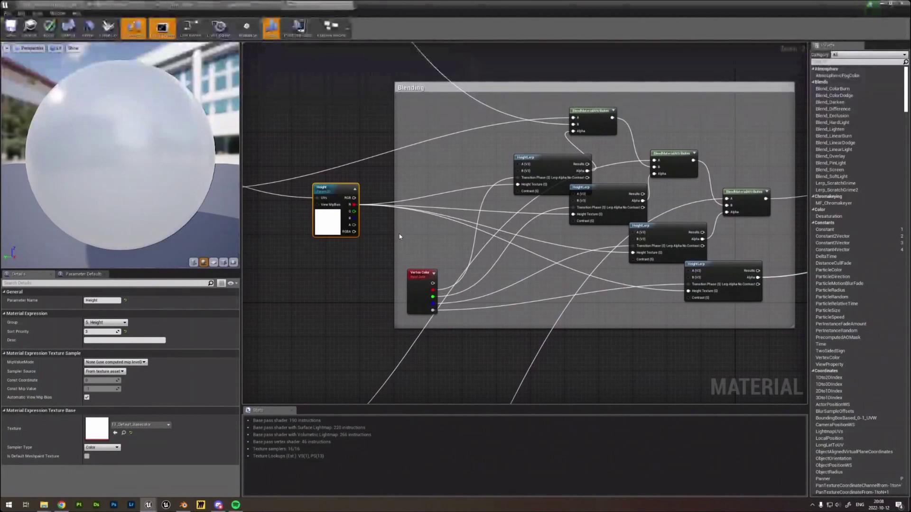
pyautogui.moveTo(407, 200); pyautogui.dragTo(421, 216, button='right')
pyautogui.moveTo(350, 241); pyautogui.dragTo(363, 246)
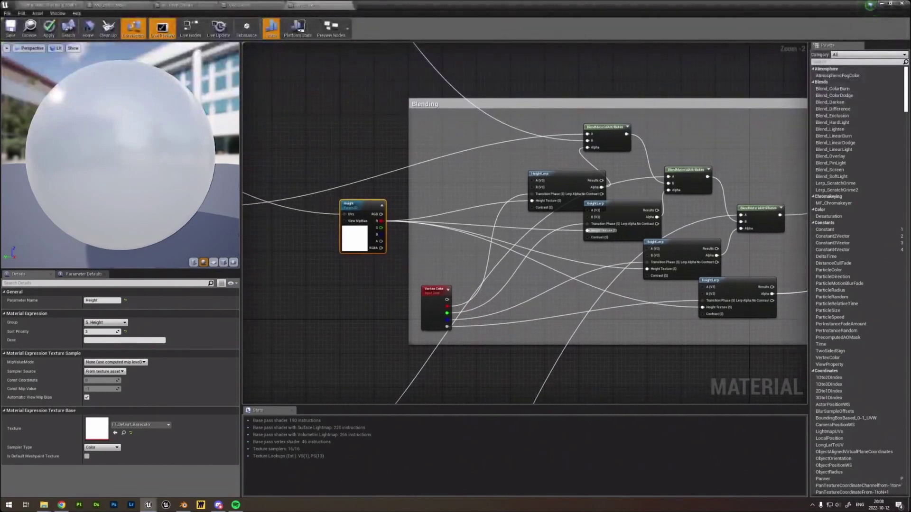
# Move the first HeightLerp node slightly left and the Vertex Color node slightly up within the Blending group.
pyautogui.moveTo(551, 195); pyautogui.dragTo(521, 196, button='right')
pyautogui.moveTo(522, 197); pyautogui.dragTo(493, 193)
pyautogui.moveTo(401, 316); pyautogui.dragTo(397, 295)
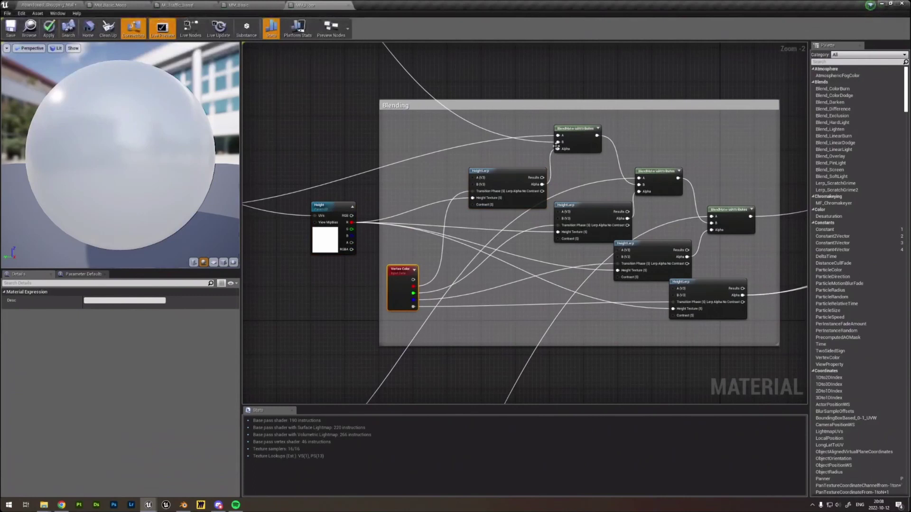
# Inspect the first input group of MM_Floor, selecting its Basecolor 1, DET 1 and Normal 1 texture parameters.
pyautogui.scroll(-2, 556, 146)
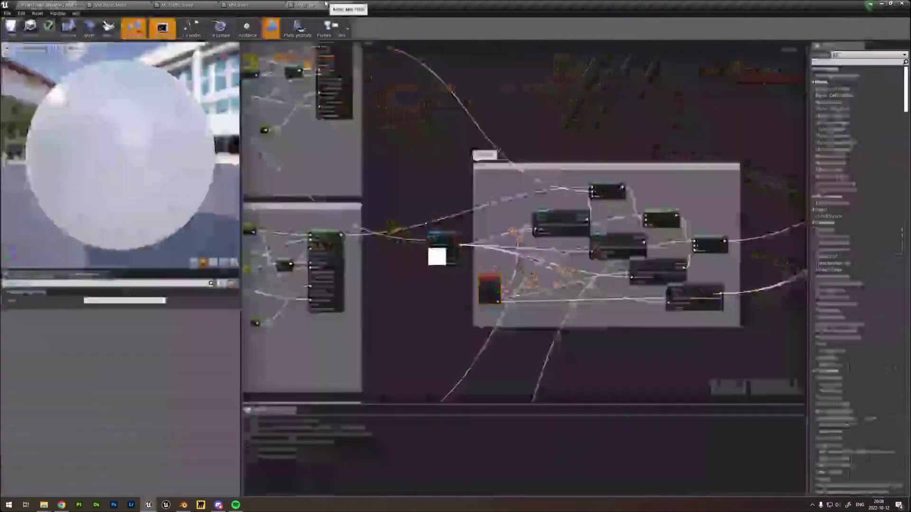
pyautogui.scroll(-2, 411, 137)
pyautogui.moveTo(411, 136); pyautogui.dragTo(481, 205, button='right')
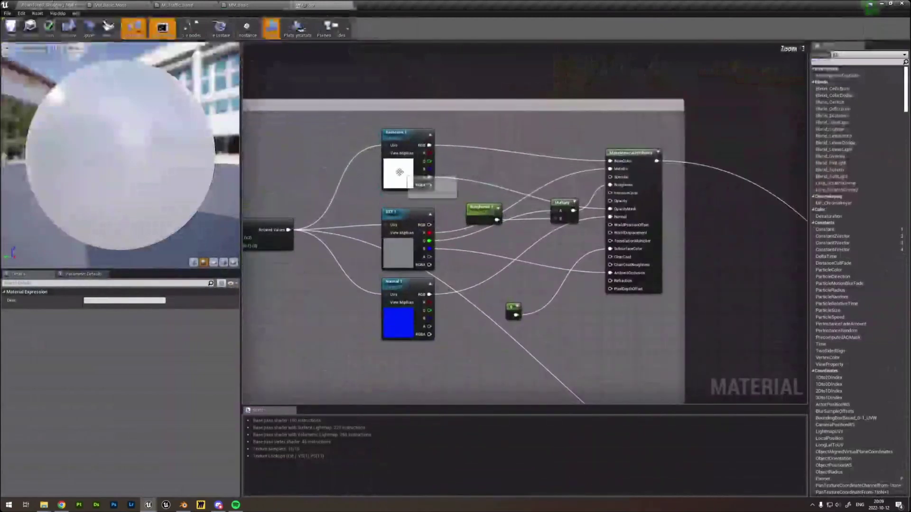
pyautogui.click(407, 135)
pyautogui.click(407, 215)
pyautogui.click(424, 281)
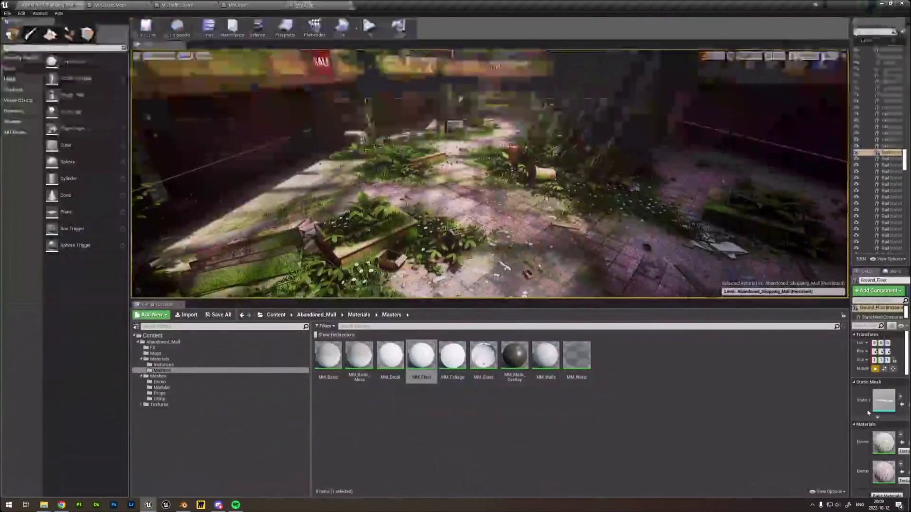
# Open the Ground_Floor mesh's first material instance and review its terrazzo, moss, dirt, dust, height and puddle parameters.
pyautogui.doubleClick(883, 442)
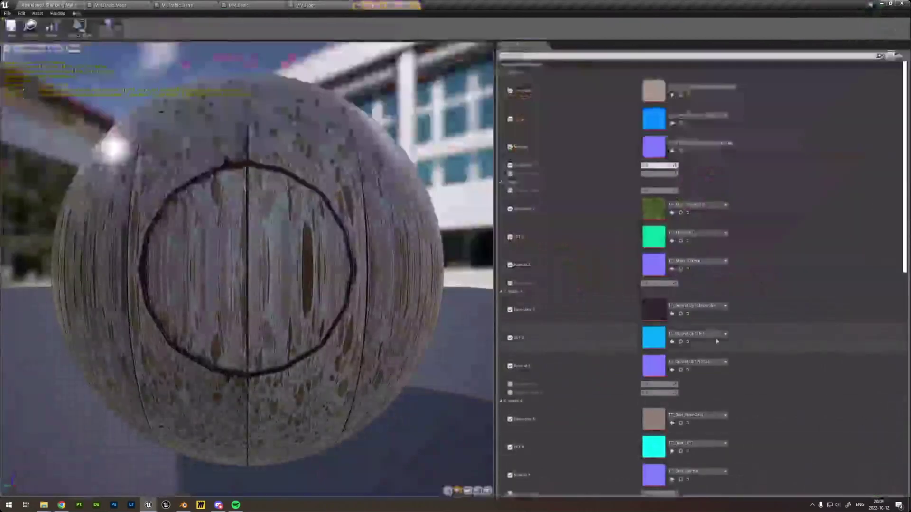
pyautogui.scroll(-3, 651, 90)
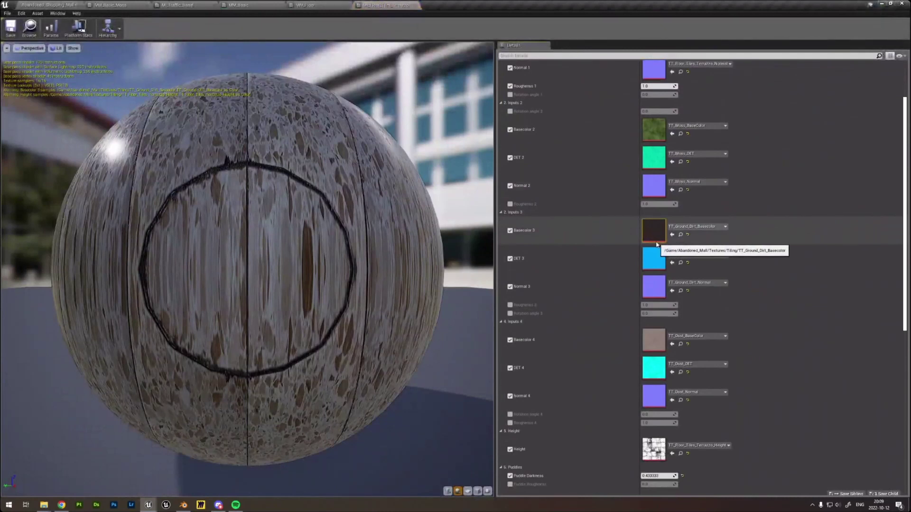
pyautogui.scroll(4, 684, 204)
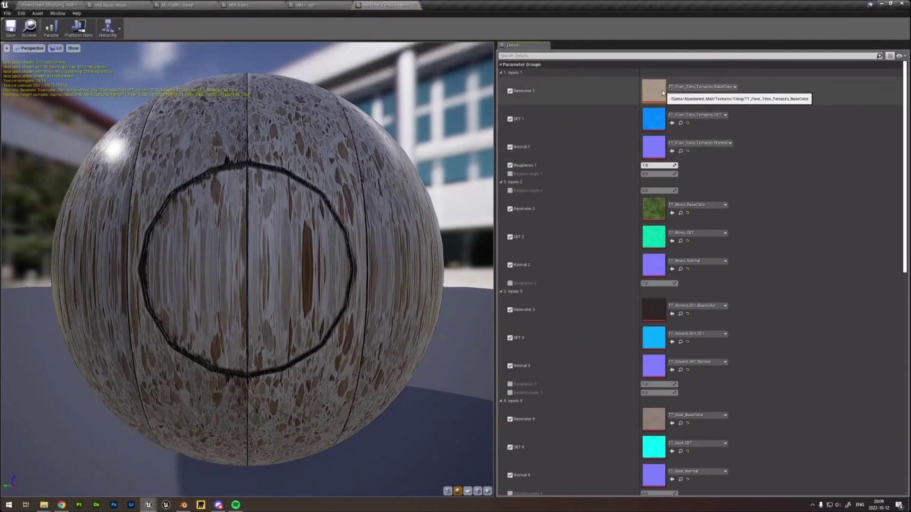
pyautogui.scroll(-2, 660, 180)
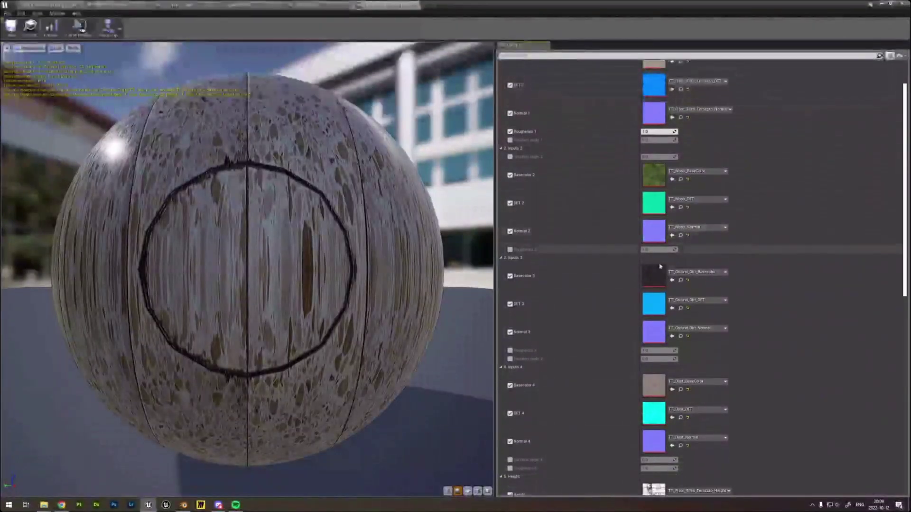
pyautogui.scroll(-4, 659, 267)
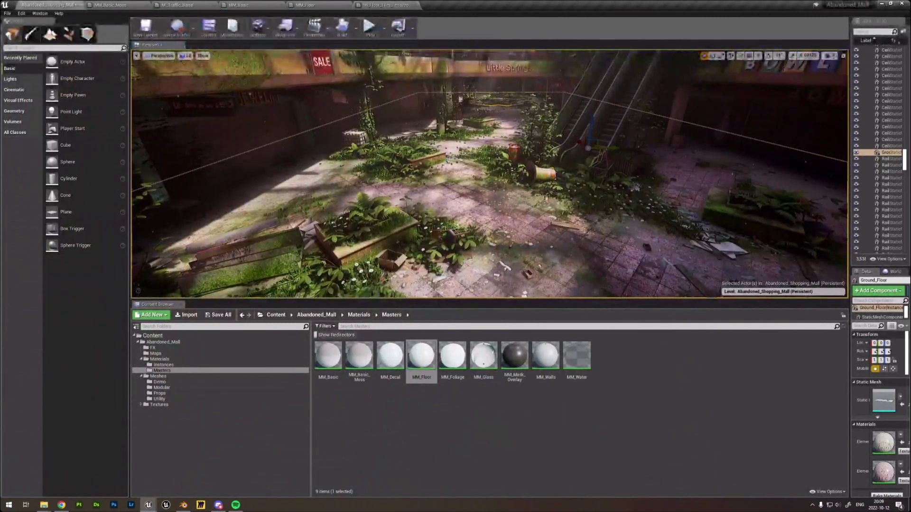
# Look over the mall interior in the level, select the escalator and frame it close up.
pyautogui.moveTo(489, 174); pyautogui.dragTo(565, 166, button='right')
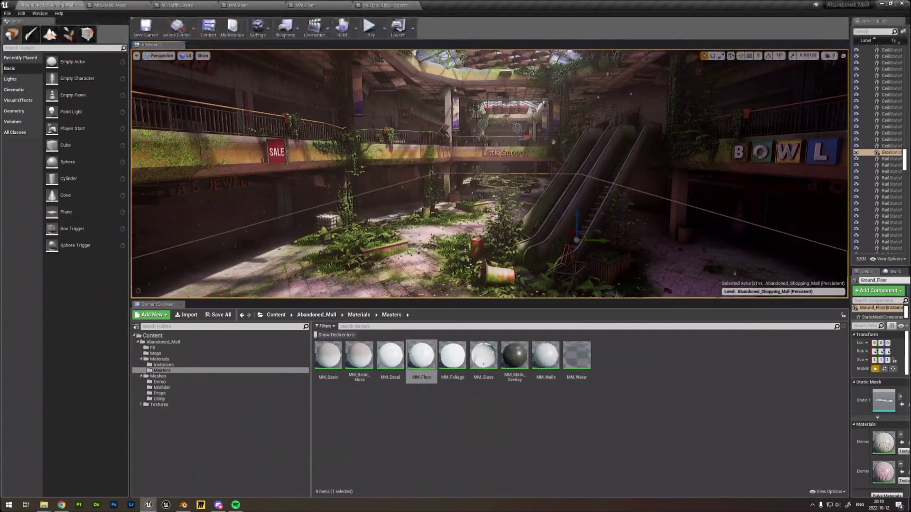
pyautogui.moveTo(490, 174); pyautogui.dragTo(511, 186, button='right')
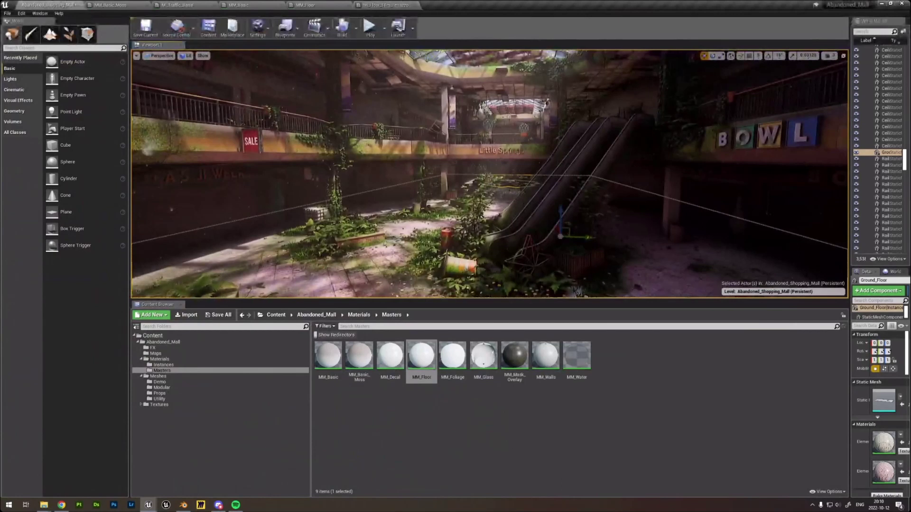
pyautogui.click(560, 166)
pyautogui.press('f')
pyautogui.moveTo(559, 166); pyautogui.dragTo(410, 174, button='right')
pyautogui.press('w')
pyautogui.press('s')
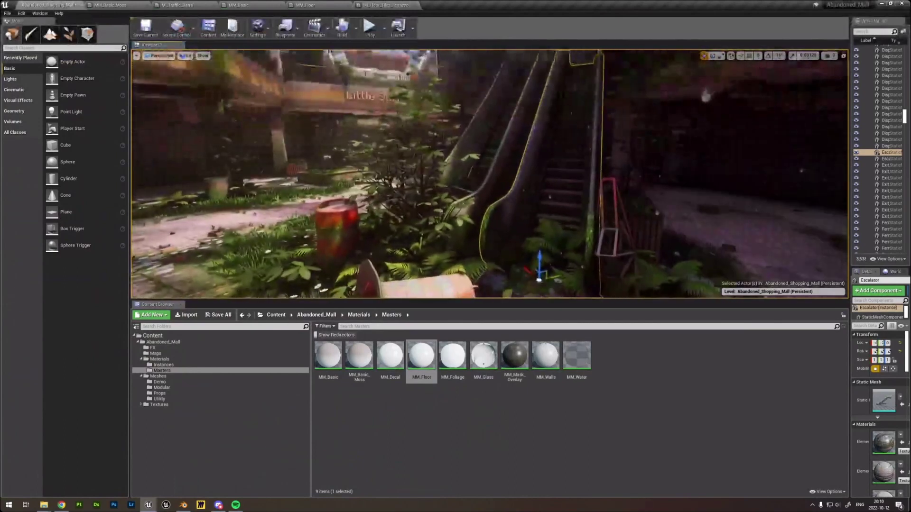
# Open the escalator's first material instance and its parent MM_Mask_Overlay, and survey the layout of the master graph.
pyautogui.doubleClick(886, 442)
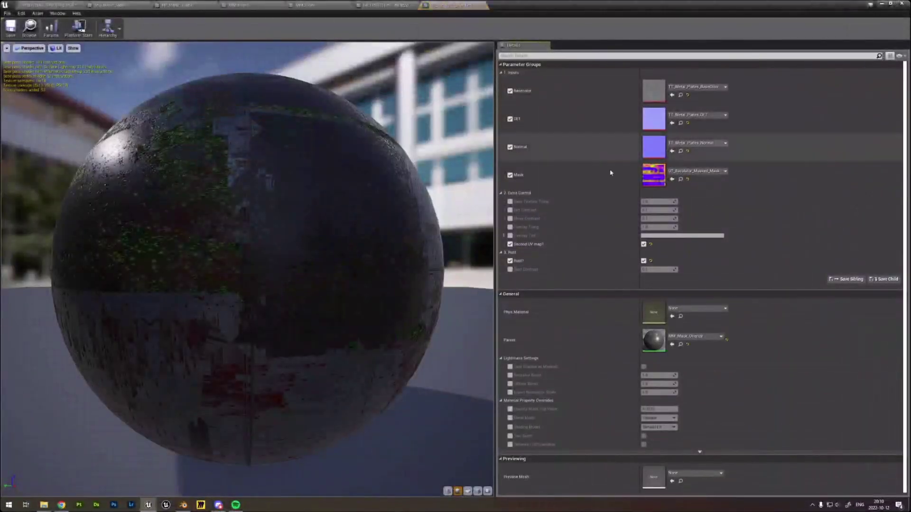
pyautogui.doubleClick(657, 340)
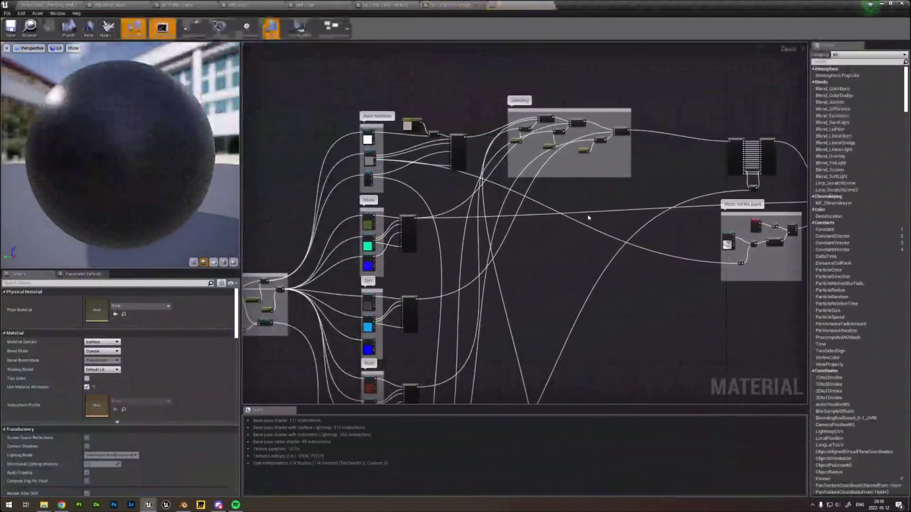
pyautogui.moveTo(588, 217); pyautogui.dragTo(594, 138, button='right')
pyautogui.scroll(-1, 596, 143)
pyautogui.scroll(-2, 600, 198)
pyautogui.moveTo(602, 238); pyautogui.dragTo(609, 182, button='right')
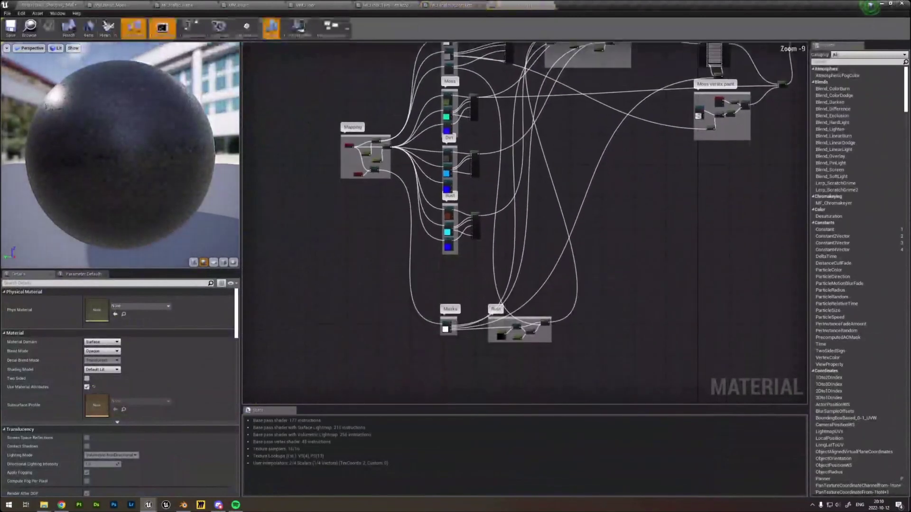
# Examine the Base textures group of MM_Mask_Overlay, selecting its Normal texture parameter and the MakeMaterialAttributes node it feeds.
pyautogui.scroll(5, 534, 110)
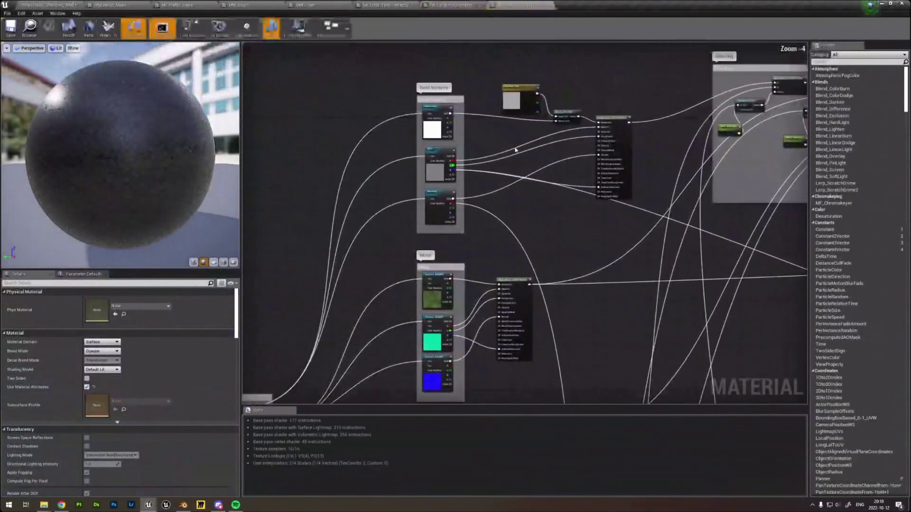
pyautogui.scroll(1, 515, 150)
pyautogui.click(420, 159)
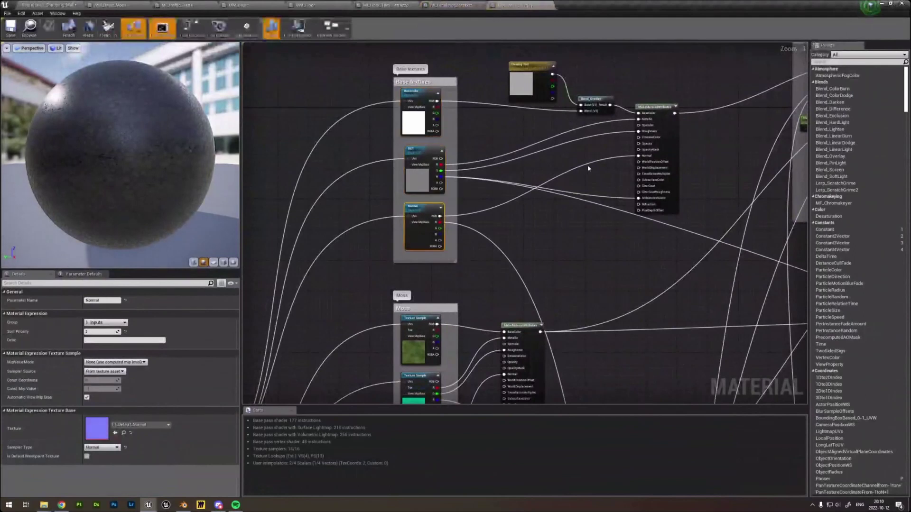
pyautogui.moveTo(602, 161); pyautogui.dragTo(560, 174, button='right')
pyautogui.moveTo(645, 92); pyautogui.dragTo(579, 243)
pyautogui.moveTo(681, 169); pyautogui.dragTo(527, 185, button='right')
pyautogui.scroll(-2, 539, 177)
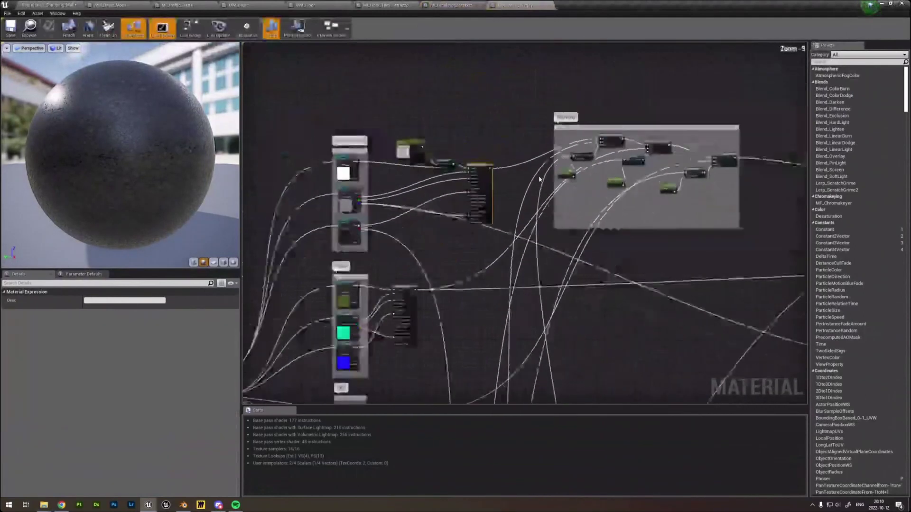
# Select the Blending group of MM_Mask_Overlay and trace its inputs back through the Moss and Dirt groups to the Mapping group.
pyautogui.moveTo(535, 126); pyautogui.dragTo(757, 234)
pyautogui.moveTo(578, 217); pyautogui.dragTo(682, 184, button='right')
pyautogui.moveTo(628, 257); pyautogui.dragTo(572, 233, button='right')
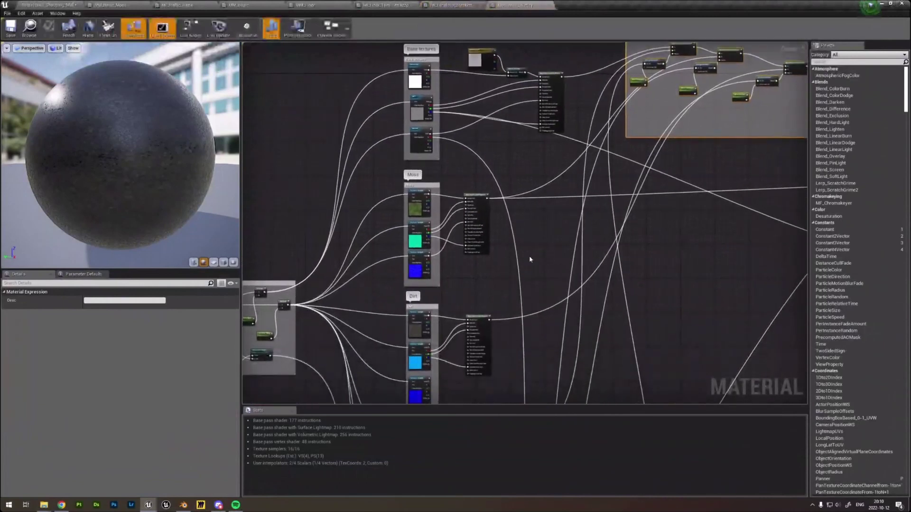
pyautogui.moveTo(573, 267); pyautogui.dragTo(483, 271, button='right')
pyautogui.moveTo(526, 234)
pyautogui.mouseDown(button='right')
pyautogui.moveTo(561, 250)
pyautogui.moveTo(555, 236)
pyautogui.moveTo(443, 229)
pyautogui.moveTo(588, 208)
pyautogui.moveTo(683, 216)
pyautogui.moveTo(562, 224)
pyautogui.mouseUp(button='right')
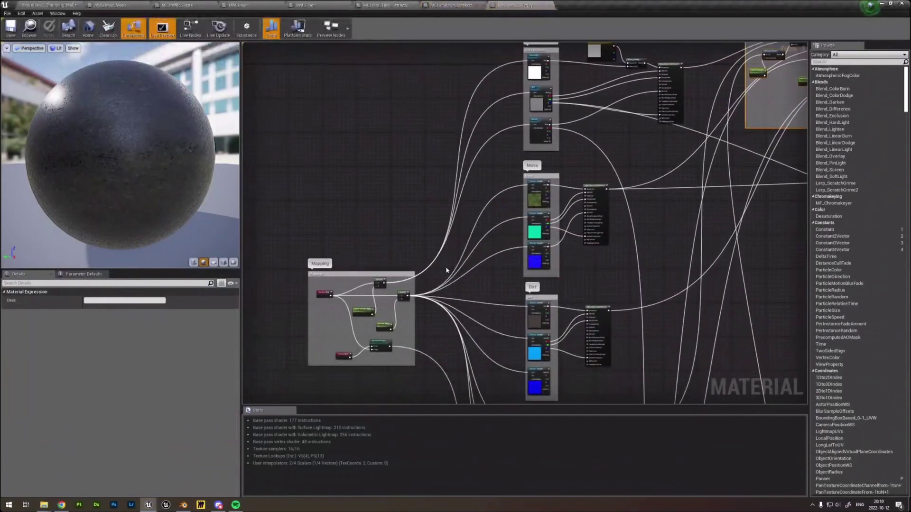
# Find the Masks group of MM_Mask_Overlay and select its Mask texture parameter to inspect the channel outputs.
pyautogui.moveTo(654, 127); pyautogui.dragTo(633, 140, button='right')
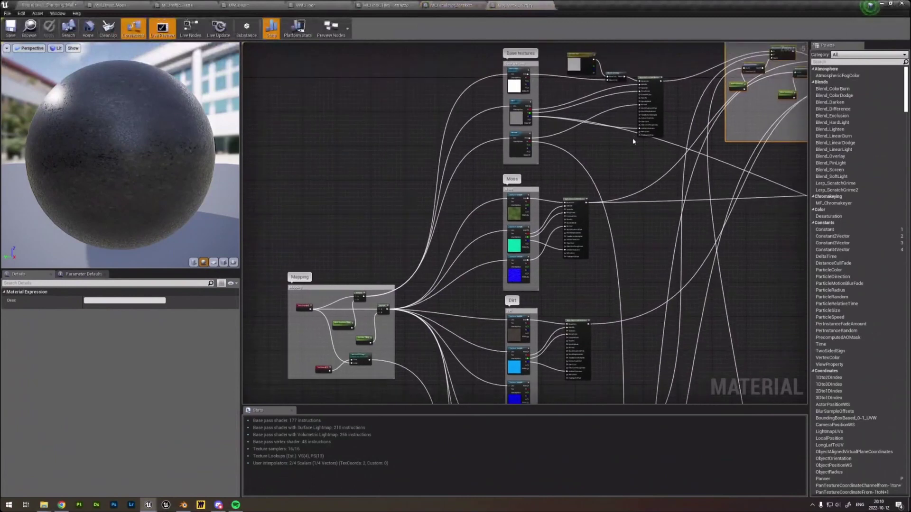
pyautogui.moveTo(568, 194); pyautogui.dragTo(571, 104, button='right')
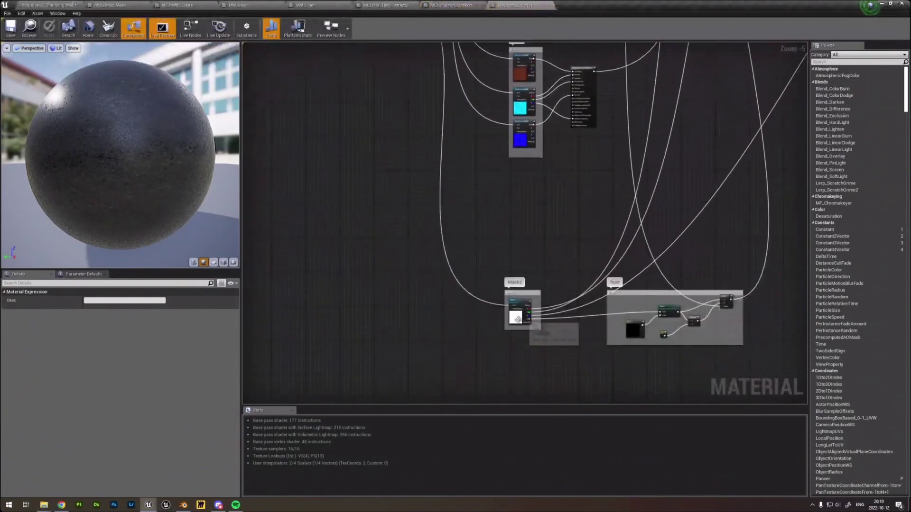
pyautogui.click(522, 316)
pyautogui.scroll(2, 522, 316)
pyautogui.scroll(3, 520, 316)
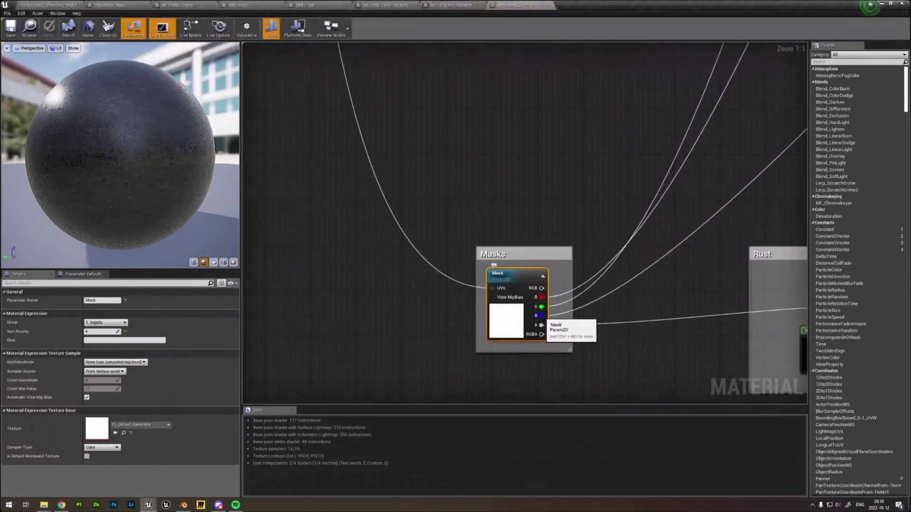
pyautogui.scroll(-7, 544, 302)
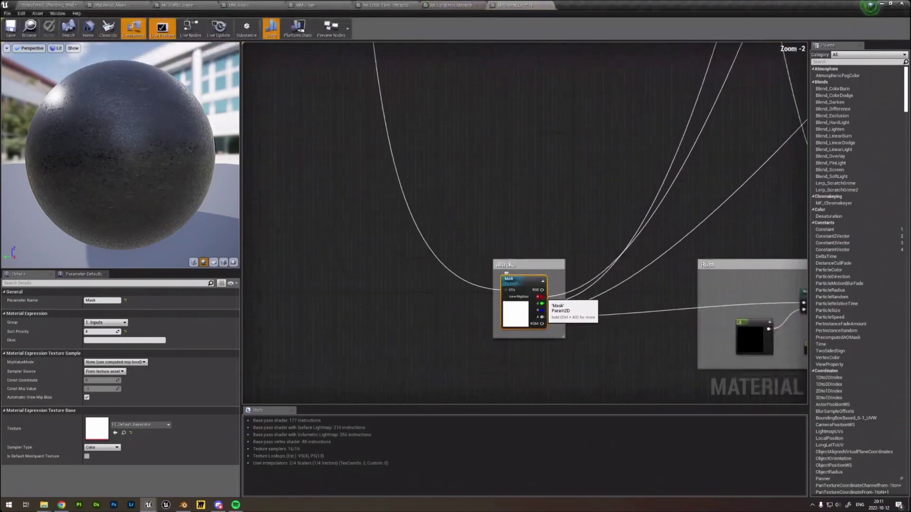
# Follow the mask connections up to the Blending group and select the Basecolor texture parameter in the Base textures group.
pyautogui.moveTo(604, 155); pyautogui.dragTo(569, 264, button='right')
pyautogui.moveTo(600, 175); pyautogui.dragTo(567, 262, button='right')
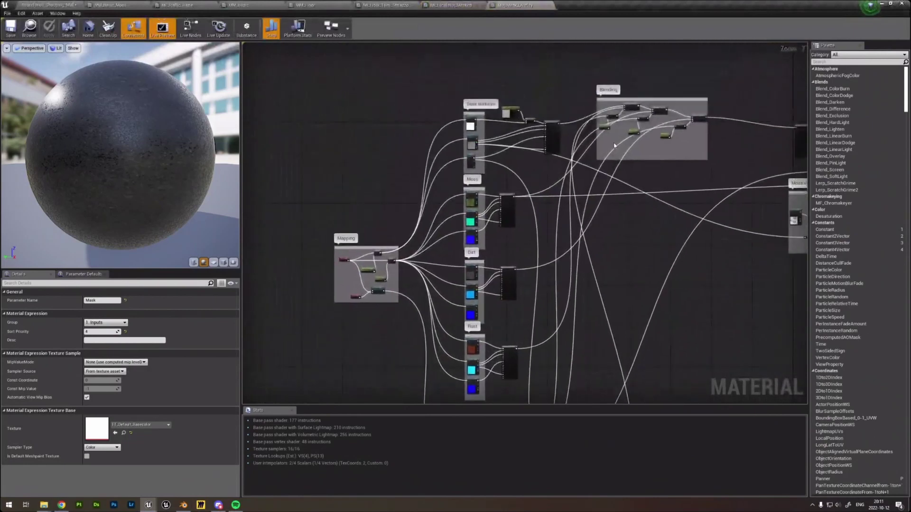
pyautogui.scroll(3, 613, 141)
pyautogui.moveTo(613, 83); pyautogui.dragTo(601, 134, button='right')
pyautogui.scroll(1, 601, 132)
pyautogui.scroll(-2, 443, 164)
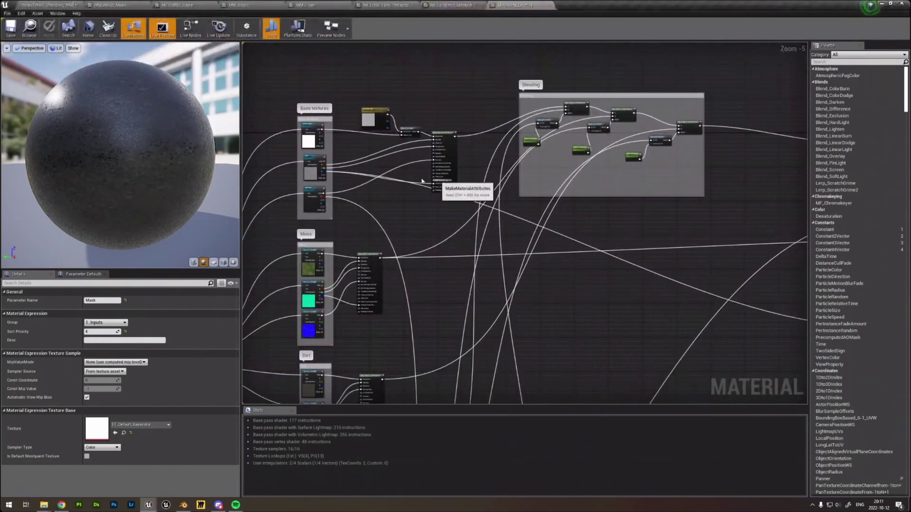
pyautogui.moveTo(348, 181); pyautogui.dragTo(417, 173, button='right')
pyautogui.scroll(2, 411, 173)
pyautogui.moveTo(382, 112); pyautogui.dragTo(406, 109, button='right')
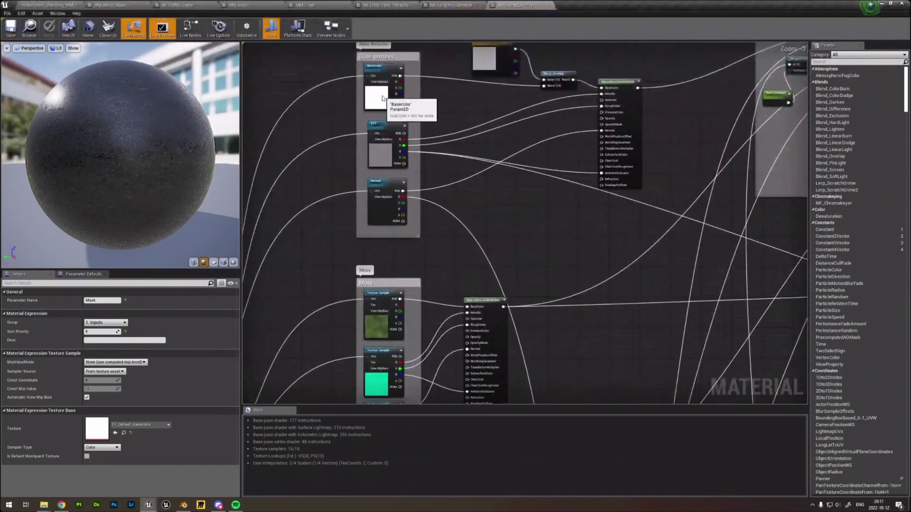
pyautogui.click(400, 100)
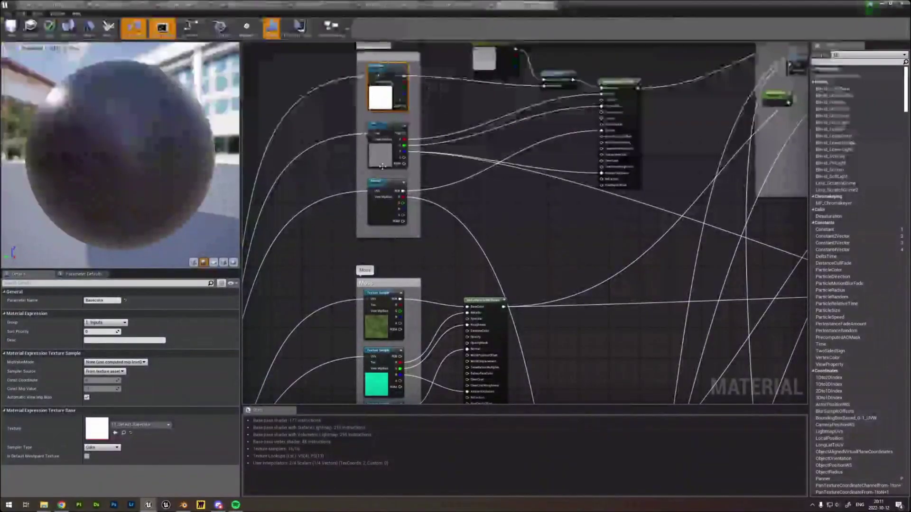
# Check the escalator's material instance, and in MM_Mask_Overlay select the Moss group together with its MakeMaterialAttributes node.
pyautogui.click(449, 9)
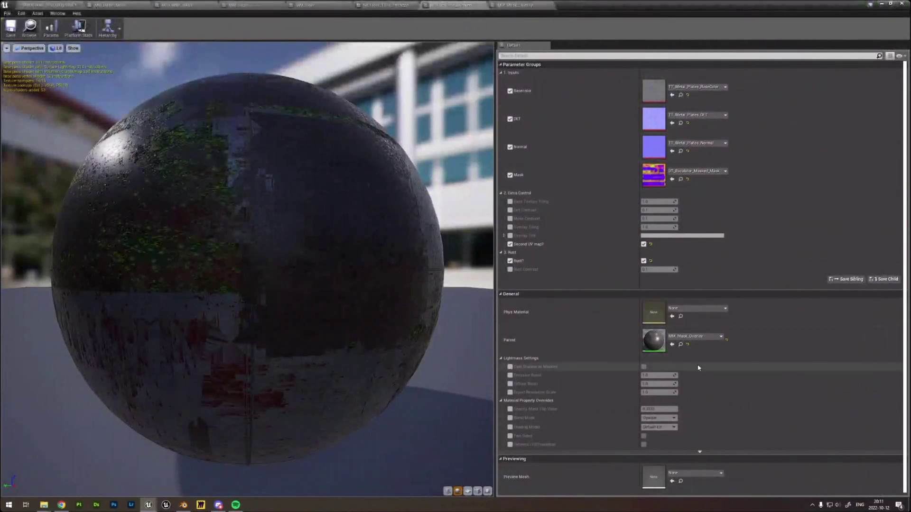
pyautogui.click(522, 5)
pyautogui.moveTo(444, 273); pyautogui.dragTo(487, 209, button='right')
pyautogui.moveTo(578, 221); pyautogui.dragTo(584, 187, button='right')
pyautogui.moveTo(632, 141); pyautogui.dragTo(359, 385)
pyautogui.moveTo(474, 64); pyautogui.dragTo(476, 83, button='right')
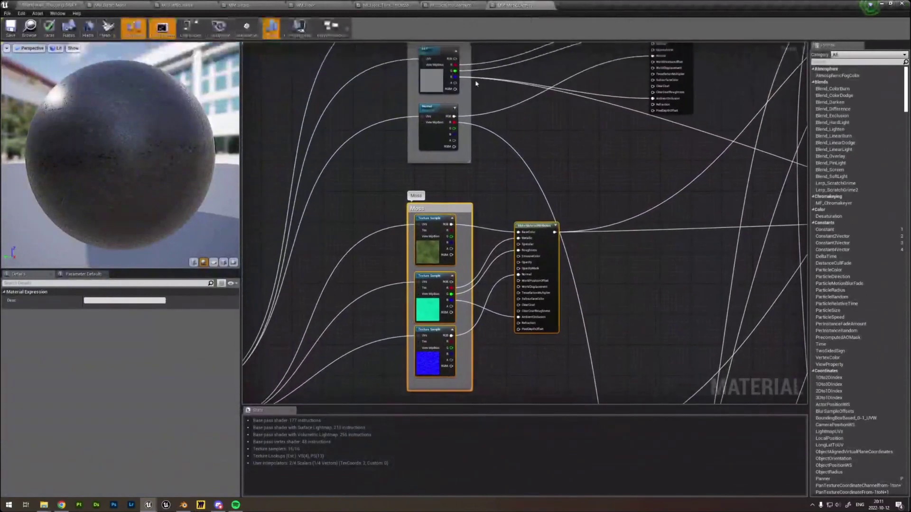
# Open the Mask texture assigned in the escalator's material instance and display only its red channel.
pyautogui.click(452, 9)
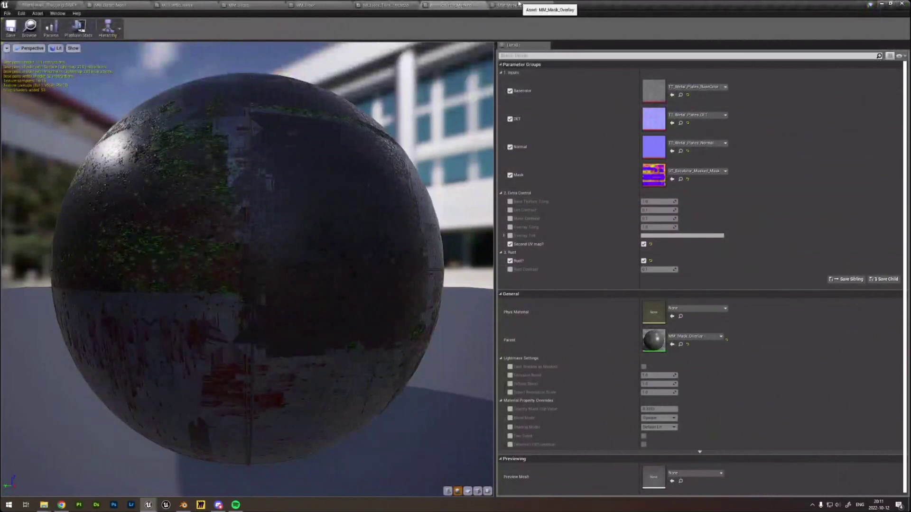
pyautogui.doubleClick(655, 178)
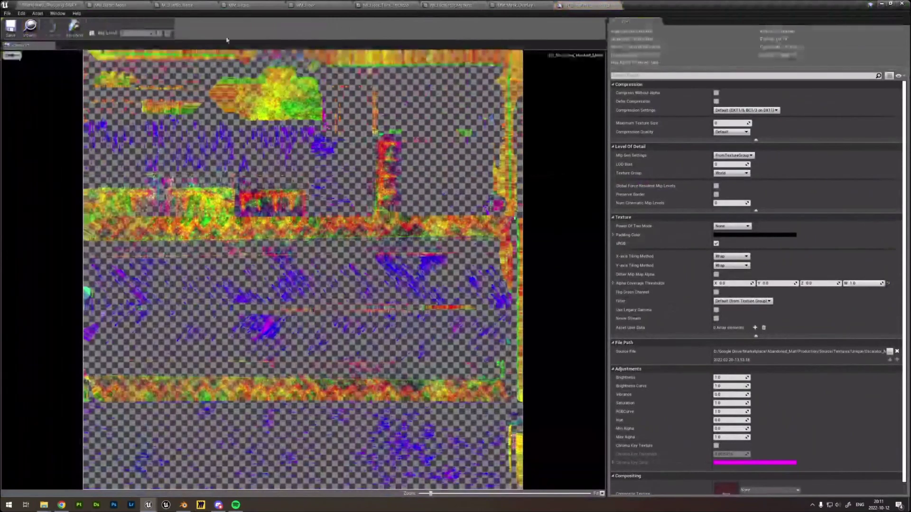
pyautogui.click(18, 55)
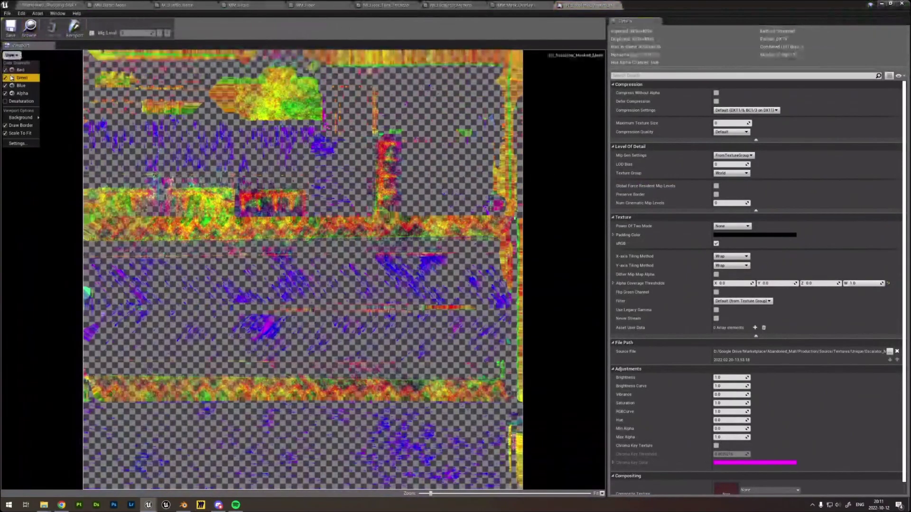
pyautogui.click(7, 94)
pyautogui.click(6, 86)
pyautogui.click(5, 78)
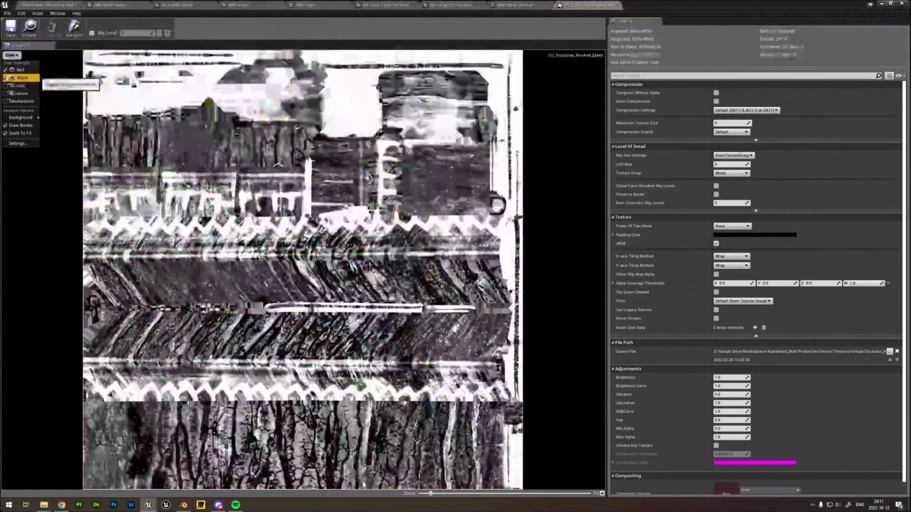
# View the blue channel of the escalator mask texture by itself, followed by the green channel.
pyautogui.click(6, 69)
pyautogui.click(5, 78)
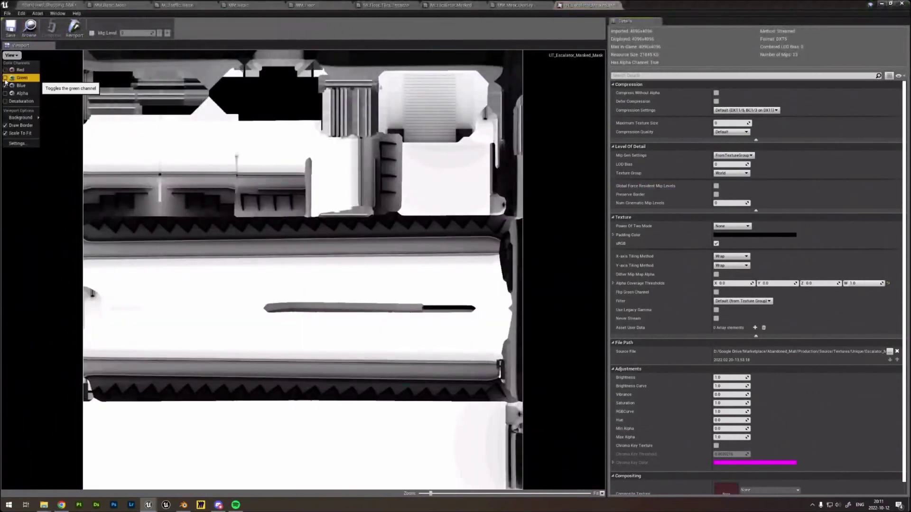
pyautogui.click(5, 79)
pyautogui.click(5, 85)
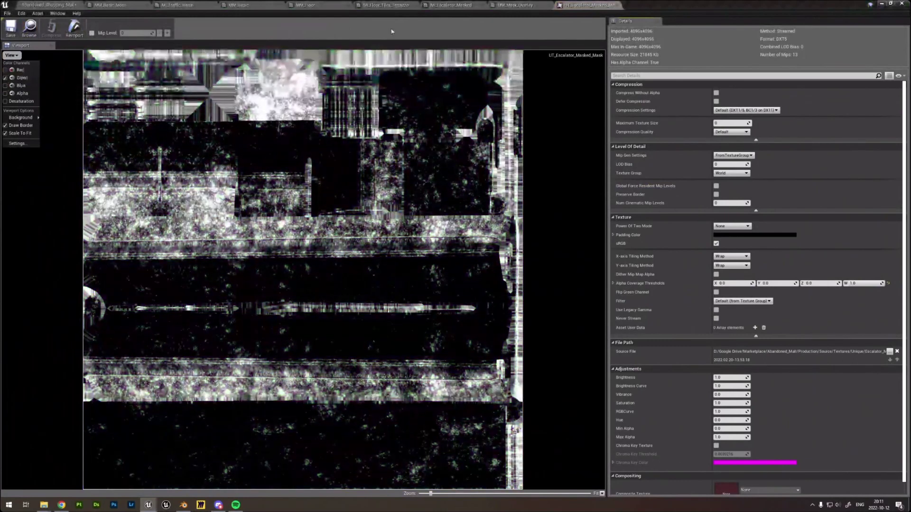
# Widen the Moss vertex paint comment box in MM_Mask_Overlay so that it fully encloses the HeightLerp node.
pyautogui.click(515, 5)
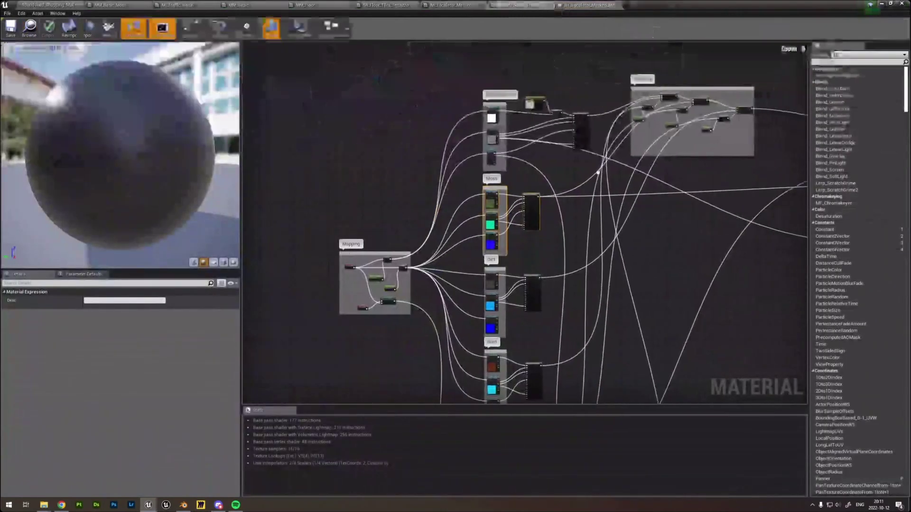
pyautogui.moveTo(783, 208); pyautogui.dragTo(555, 209, button='right')
pyautogui.scroll(4, 659, 206)
pyautogui.moveTo(660, 205); pyautogui.dragTo(602, 206, button='right')
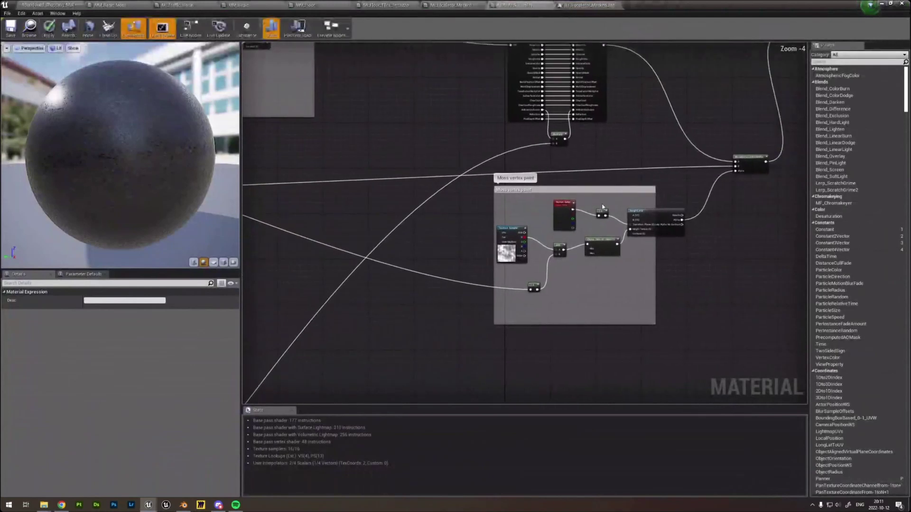
pyautogui.click(673, 291)
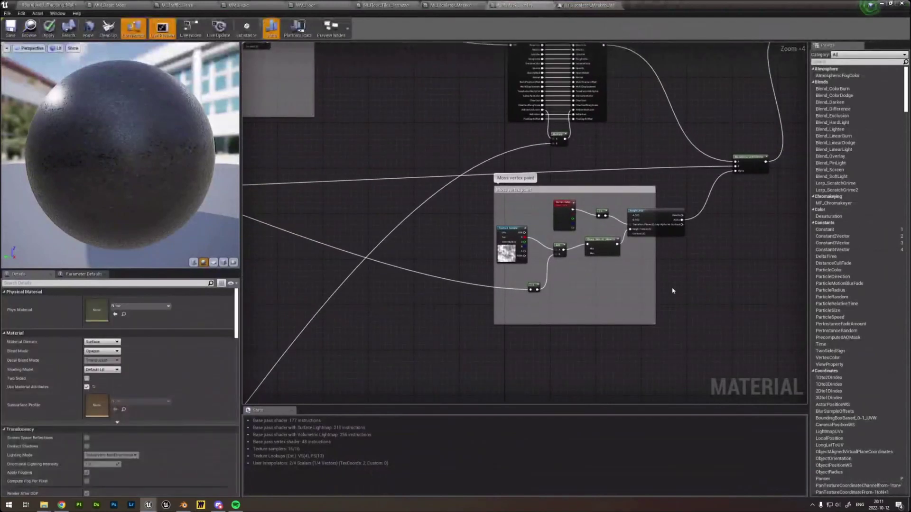
pyautogui.moveTo(655, 267); pyautogui.dragTo(692, 265)
pyautogui.rightClick(701, 269)
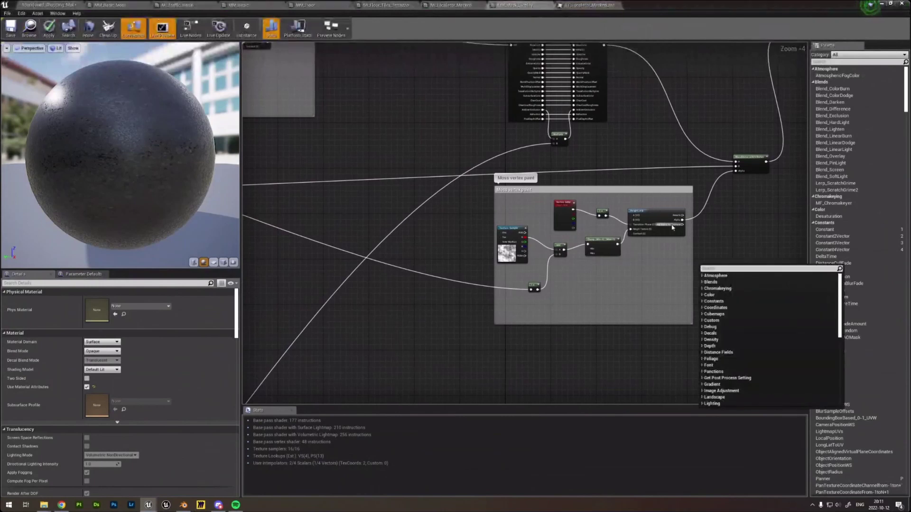
pyautogui.press('Escape')
pyautogui.moveTo(665, 273); pyautogui.dragTo(655, 274, button='right')
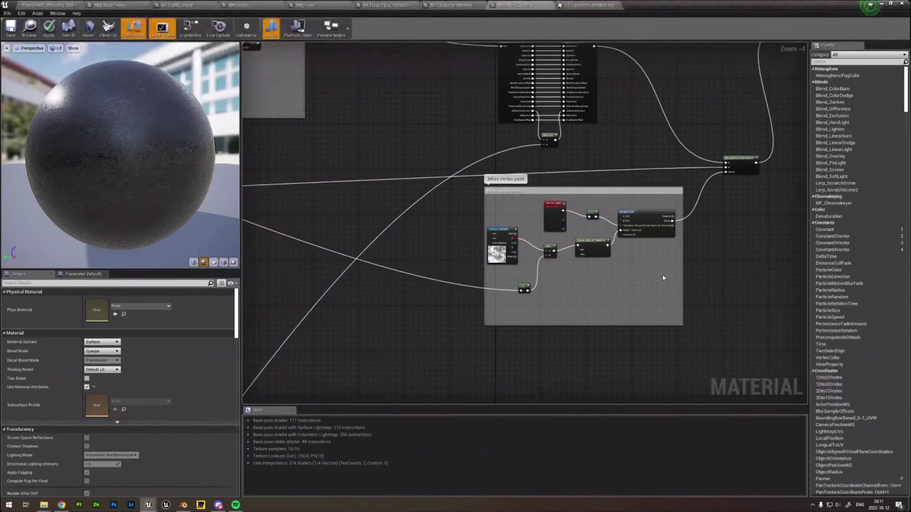
# Trace the MM_Mask_Overlay graph back from the moss vertex paint section and select the Base textures group.
pyautogui.scroll(-2, 584, 195)
pyautogui.moveTo(584, 195); pyautogui.dragTo(586, 210, button='right')
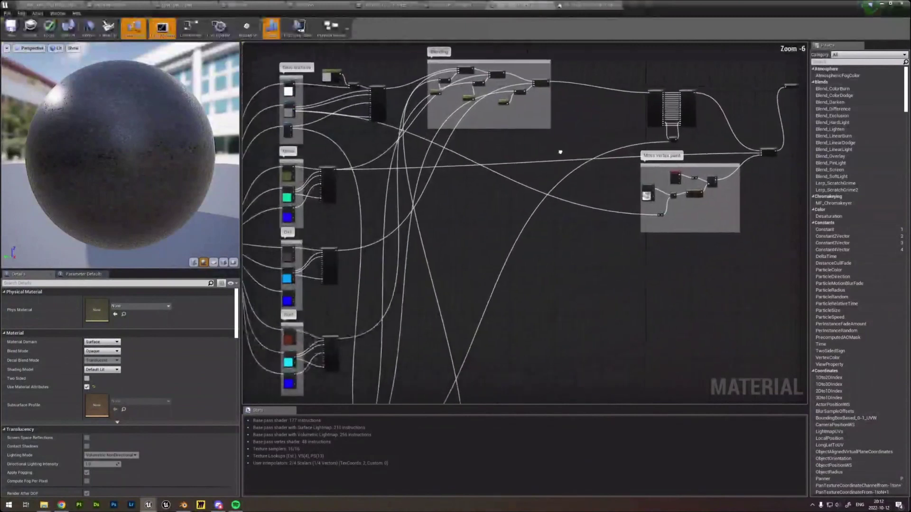
pyautogui.scroll(2, 352, 208)
pyautogui.moveTo(354, 209); pyautogui.dragTo(530, 215, button='right')
pyautogui.moveTo(482, 126); pyautogui.dragTo(488, 241, button='right')
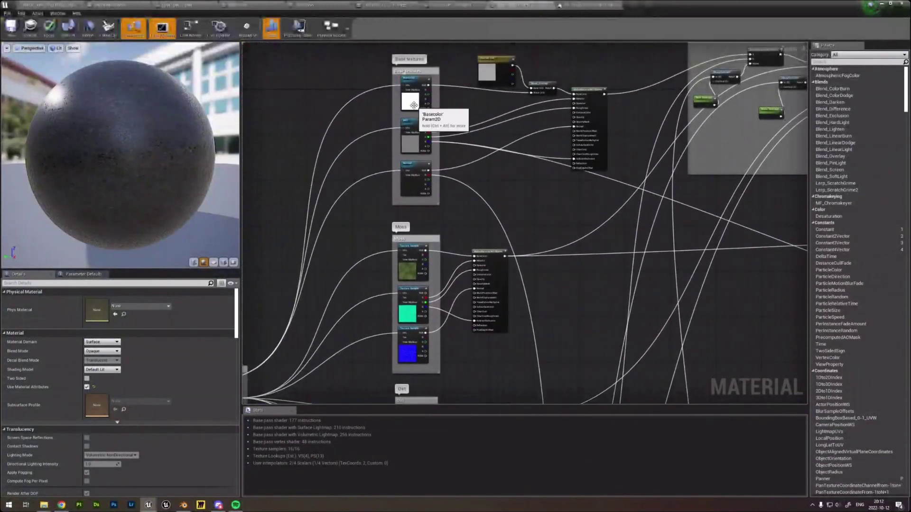
pyautogui.moveTo(442, 194); pyautogui.dragTo(441, 194)
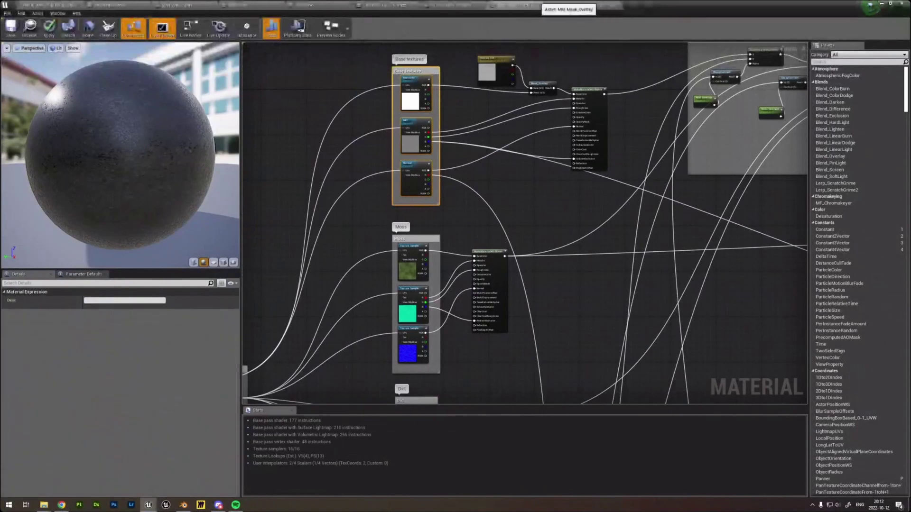
# Open the TT_Metal_Plates_BaseColor texture from the escalator's material instance and compare it with the escalator mask texture.
pyautogui.click(460, 4)
pyautogui.doubleClick(659, 94)
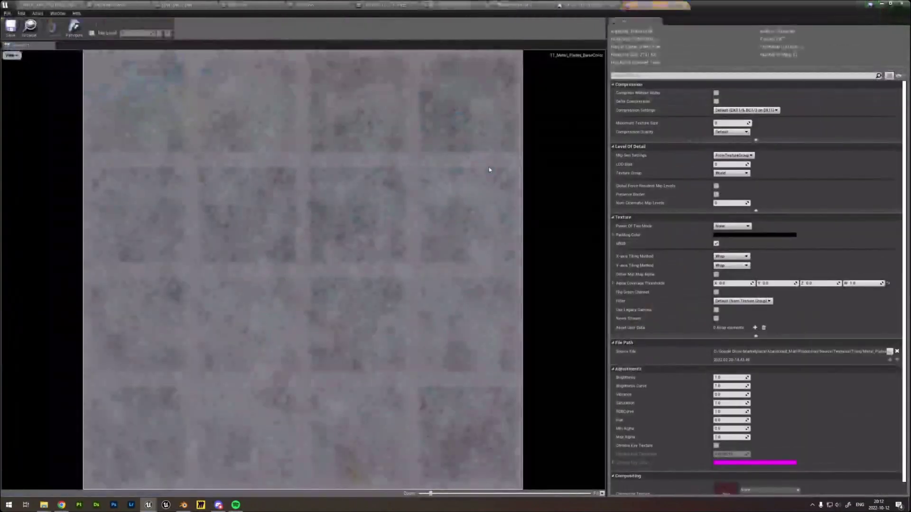
pyautogui.click(569, 4)
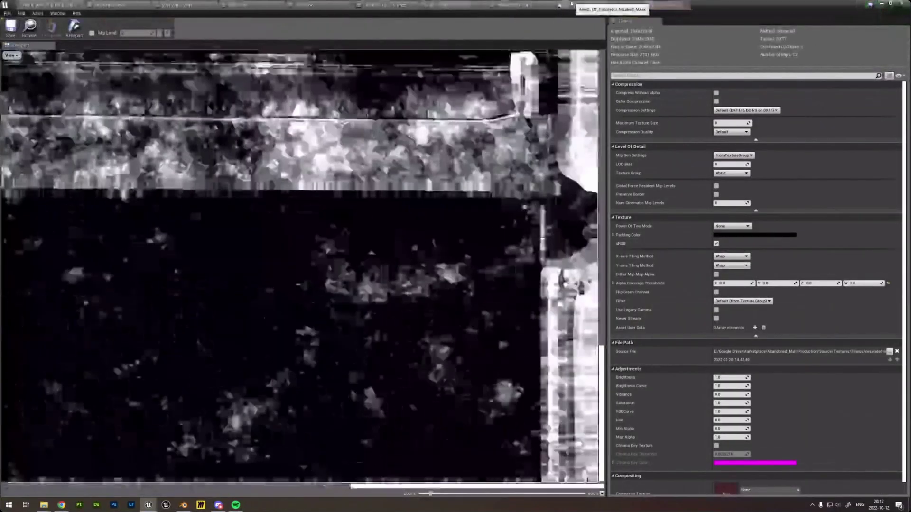
# Return to MM_Mask_Overlay and select the Mask texture parameter along with the Masks group around it.
pyautogui.click(525, 5)
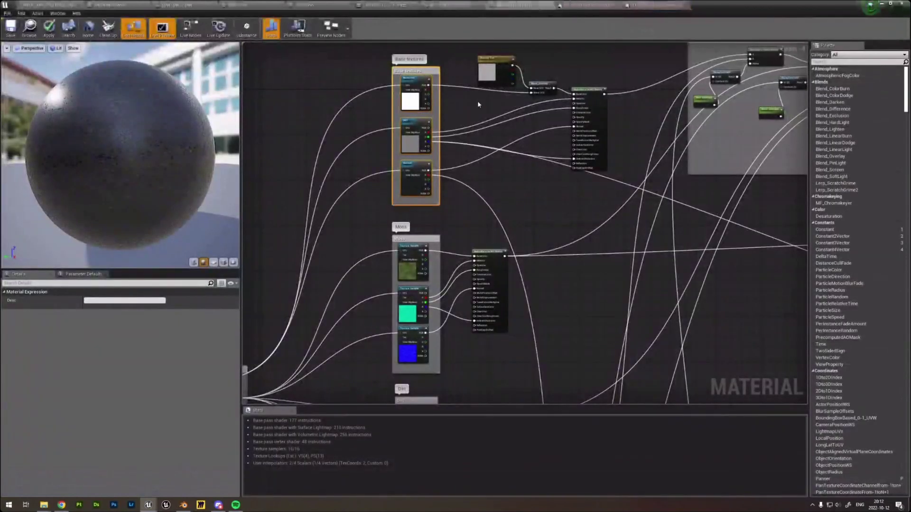
pyautogui.moveTo(488, 241); pyautogui.dragTo(484, 176, button='right')
pyautogui.moveTo(454, 398); pyautogui.dragTo(461, 185, button='right')
pyautogui.moveTo(456, 302); pyautogui.dragTo(468, 138, button='right')
pyautogui.moveTo(455, 280); pyautogui.dragTo(463, 139, button='right')
pyautogui.click(427, 335)
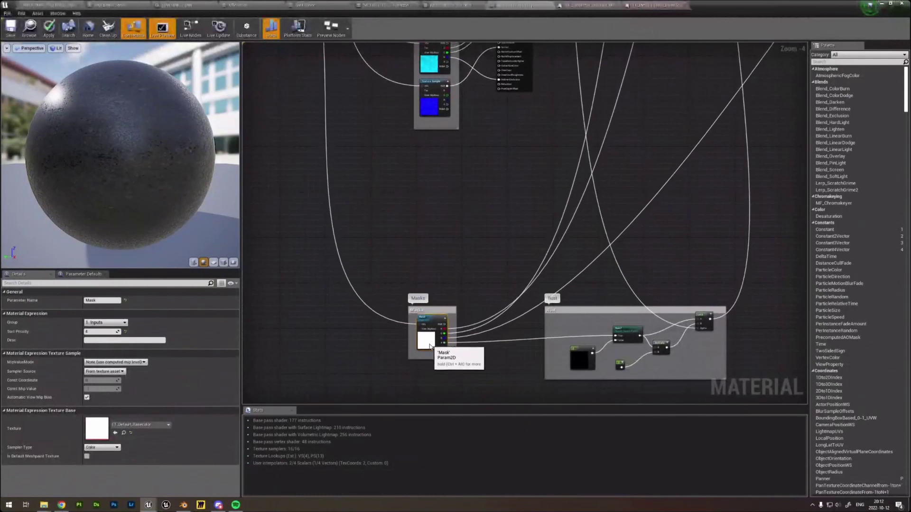
pyautogui.moveTo(463, 382); pyautogui.dragTo(478, 361)
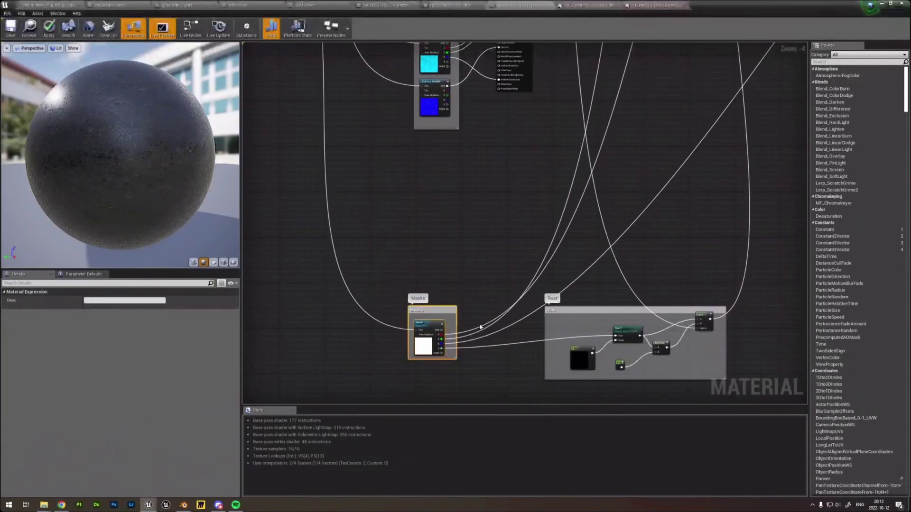
pyautogui.scroll(-1, 514, 232)
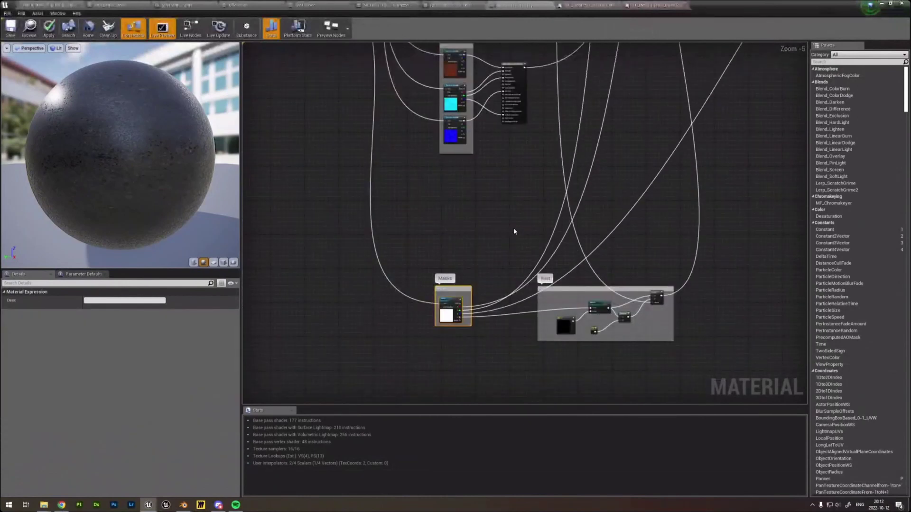
# Select the Moss, Dirt and Rust layer groups, followed by the Base textures group, and compare their texture connections.
pyautogui.moveTo(504, 213); pyautogui.dragTo(495, 255, button='right')
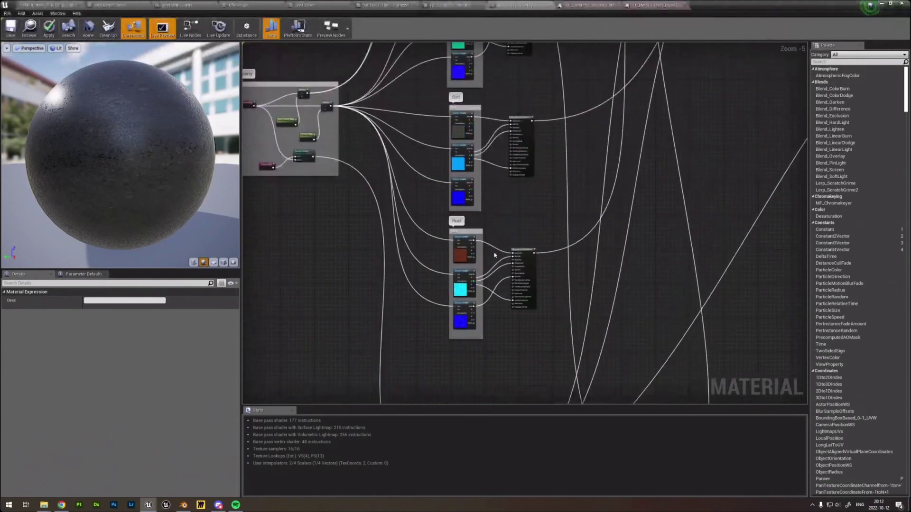
pyautogui.scroll(-1, 494, 255)
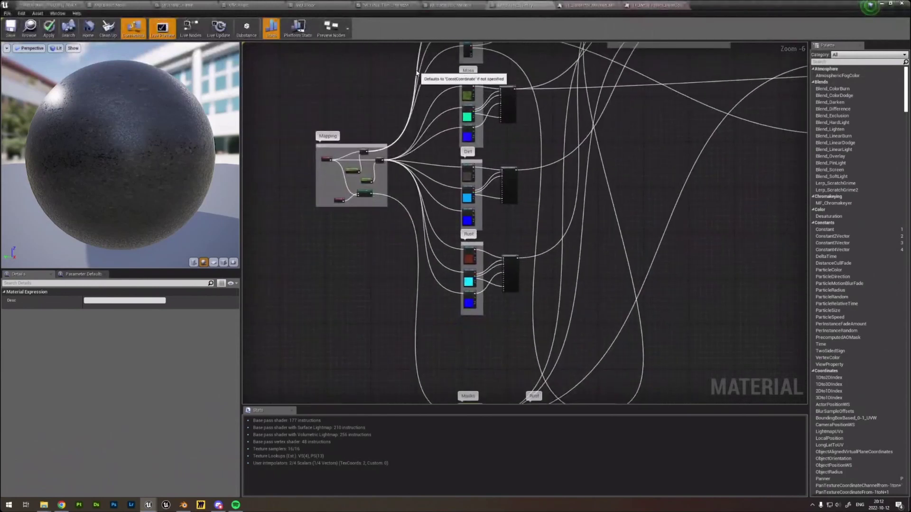
pyautogui.moveTo(453, 156); pyautogui.dragTo(504, 322)
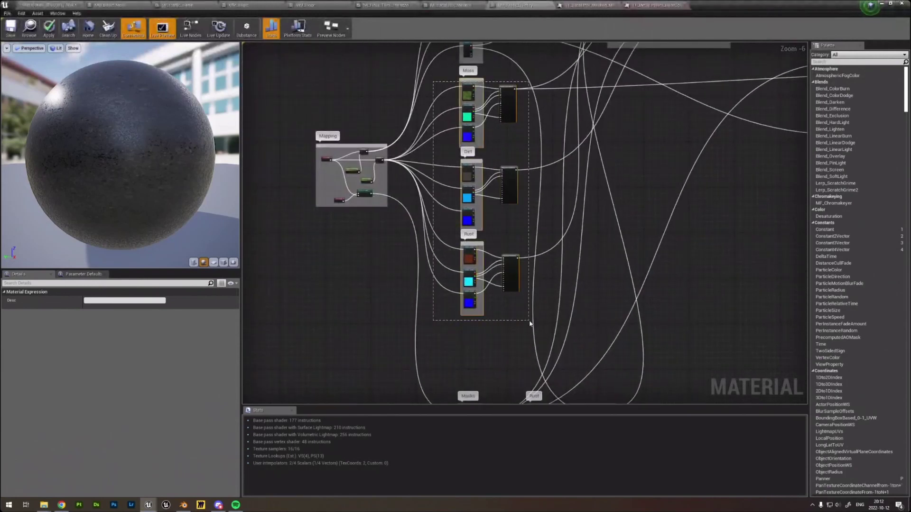
pyautogui.moveTo(510, 201); pyautogui.dragTo(523, 281, button='right')
pyautogui.moveTo(451, 74); pyautogui.dragTo(496, 127)
pyautogui.scroll(4, 524, 142)
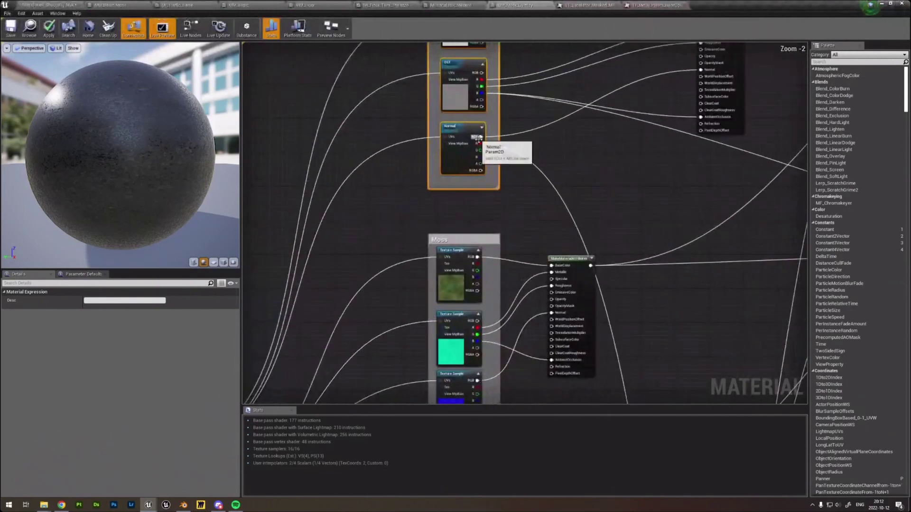
pyautogui.scroll(-4, 522, 161)
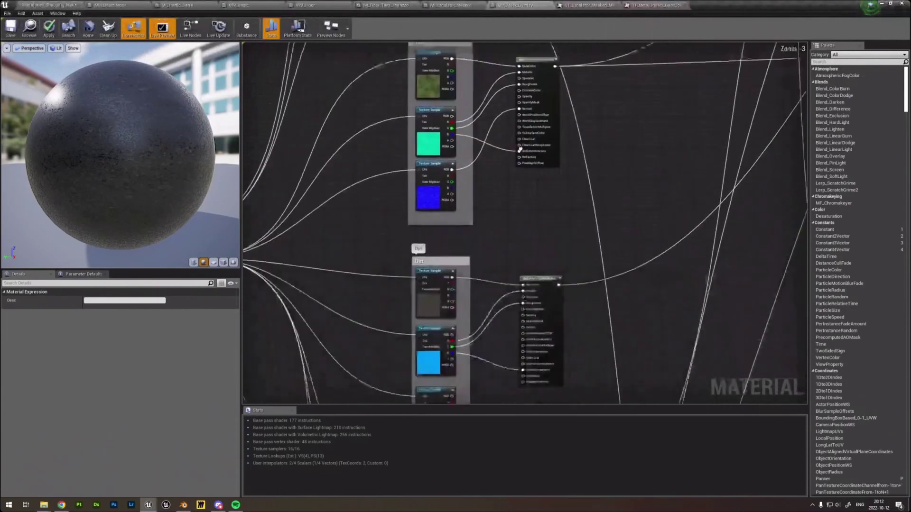
# Select the Mask texture parameter in MM_Mask_Overlay and trace its channel connections up to the Blending group.
pyautogui.scroll(2, 494, 318)
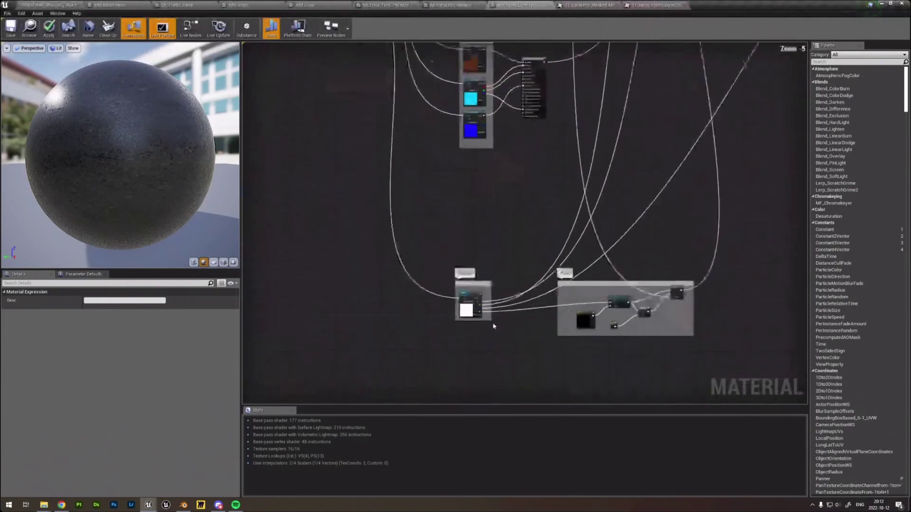
pyautogui.click(462, 305)
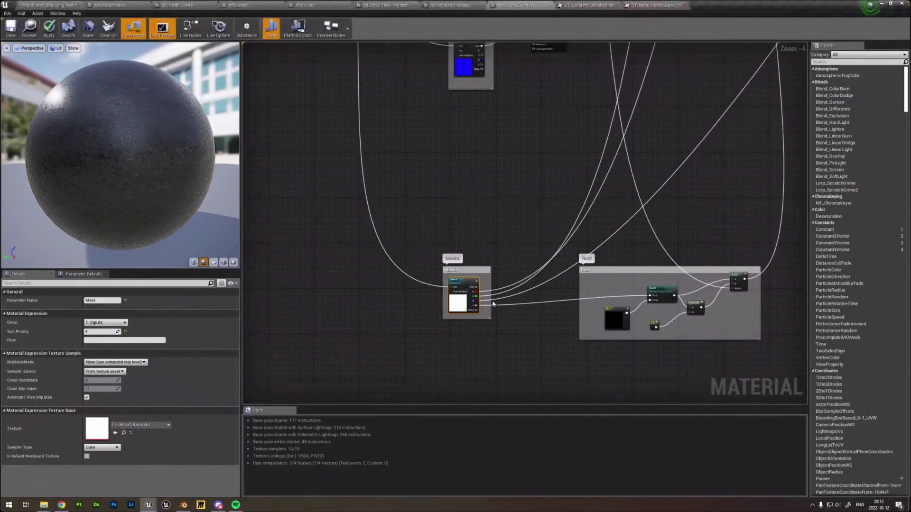
pyautogui.scroll(1, 514, 258)
pyautogui.moveTo(542, 205); pyautogui.dragTo(439, 394, button='right')
pyautogui.scroll(-2, 494, 289)
pyautogui.moveTo(517, 212); pyautogui.dragTo(505, 333, button='right')
pyautogui.moveTo(535, 143); pyautogui.dragTo(513, 206, button='right')
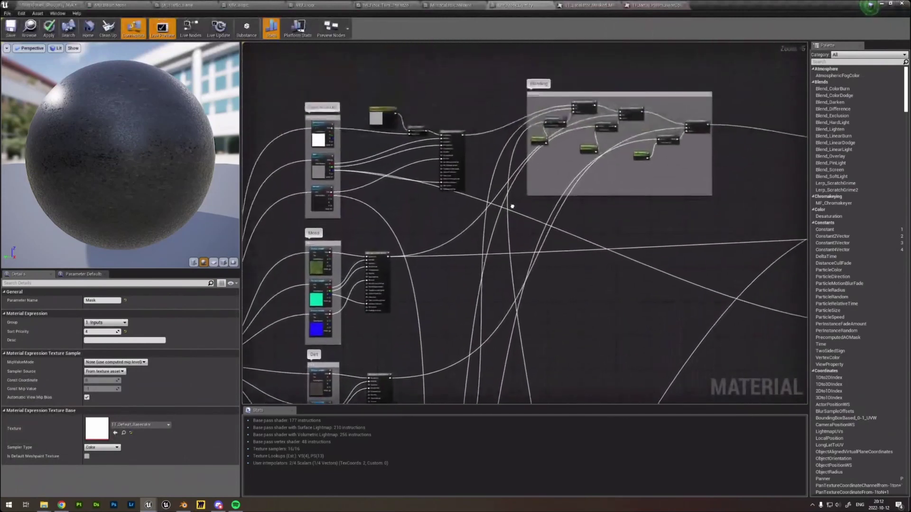
pyautogui.scroll(2, 552, 116)
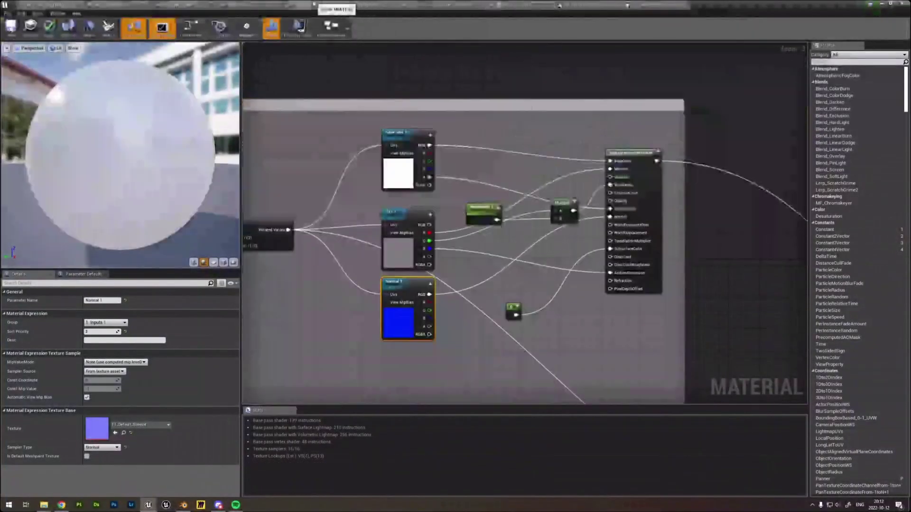
# Switch to the material with vertex-colour layer blending and select the second HeightLerp node in its Blending group.
pyautogui.scroll(-2, 652, 306)
pyautogui.moveTo(653, 306); pyautogui.dragTo(626, 112, button='right')
pyautogui.scroll(4, 626, 112)
pyautogui.click(535, 211)
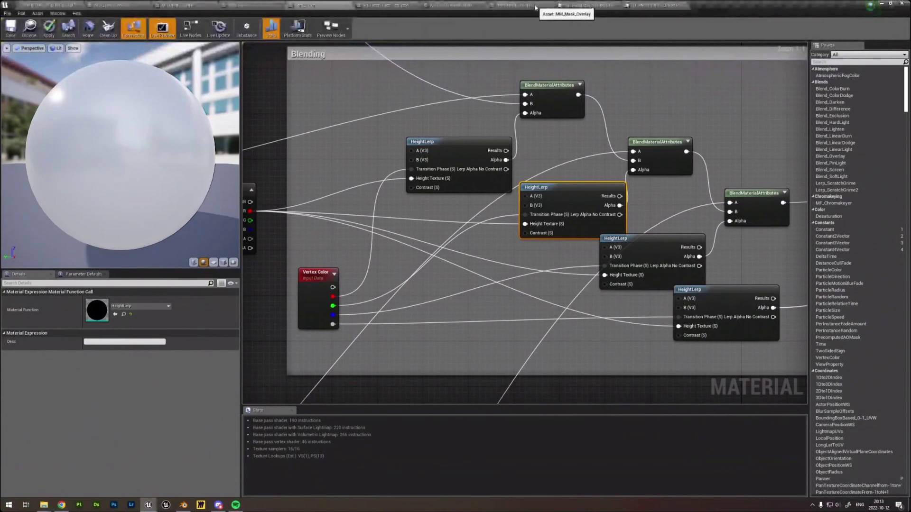
# Return to MM_Mask_Overlay and follow the graph from the texture layers through Blending to the Moss vertex paint group.
pyautogui.click(535, 4)
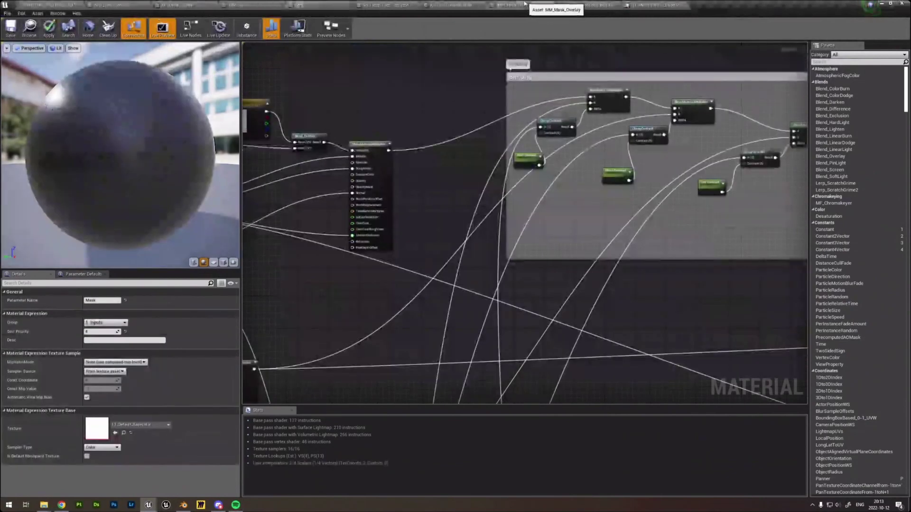
pyautogui.scroll(-4, 468, 178)
pyautogui.moveTo(453, 197); pyautogui.dragTo(515, 137, button='right')
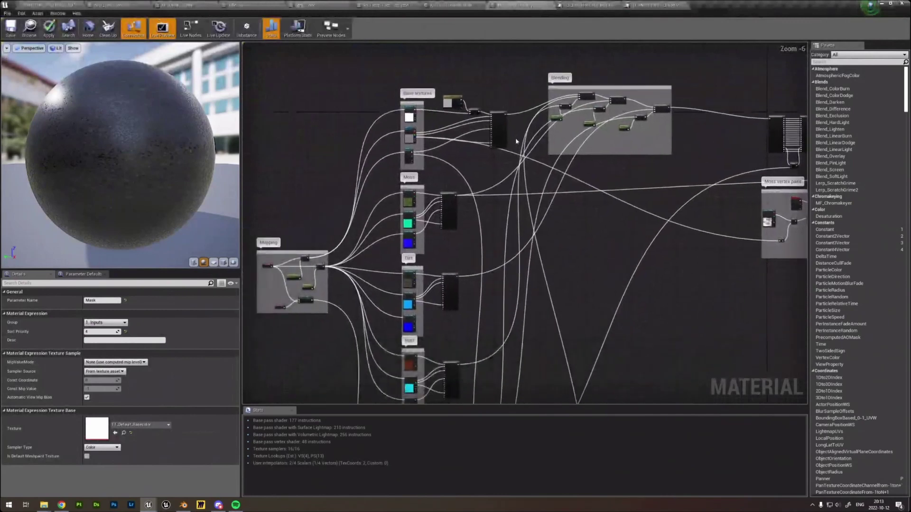
pyautogui.moveTo(489, 226); pyautogui.dragTo(513, 152, button='right')
pyautogui.scroll(-1, 531, 206)
pyautogui.moveTo(533, 215); pyautogui.dragTo(524, 181, button='right')
pyautogui.moveTo(654, 115)
pyautogui.mouseDown(button='right')
pyautogui.moveTo(514, 187)
pyautogui.moveTo(533, 205)
pyautogui.moveTo(550, 196)
pyautogui.mouseUp(button='right')
pyautogui.scroll(3, 541, 197)
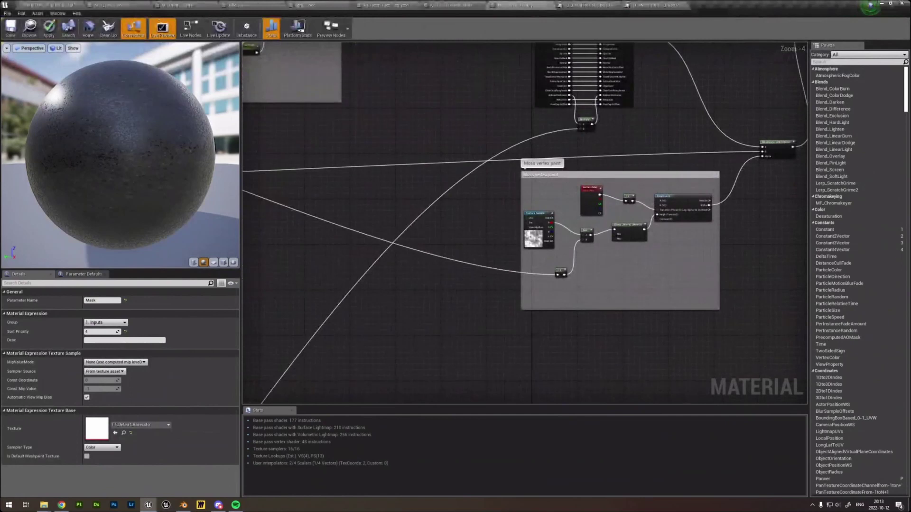
pyautogui.moveTo(468, 77); pyautogui.dragTo(447, 89, button='right')
# Select the fallen traffic barrel in the level, try rotating it, and undo the rotation.
pyautogui.click(47, 3)
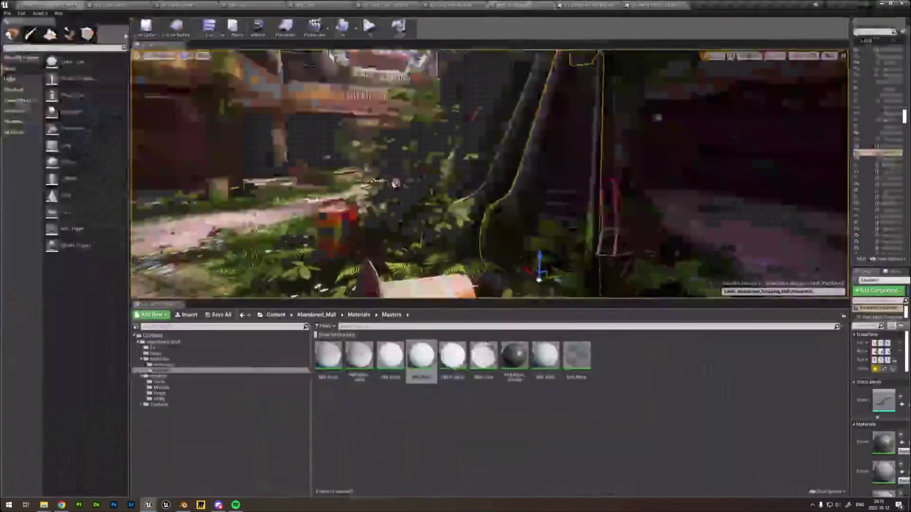
pyautogui.moveTo(490, 173); pyautogui.dragTo(545, 169, button='right')
pyautogui.moveTo(451, 174); pyautogui.dragTo(418, 188, button='right')
pyautogui.click(453, 242)
pyautogui.moveTo(453, 242); pyautogui.dragTo(434, 263, button='right')
pyautogui.press('e')
pyautogui.moveTo(493, 204); pyautogui.dragTo(493, 170)
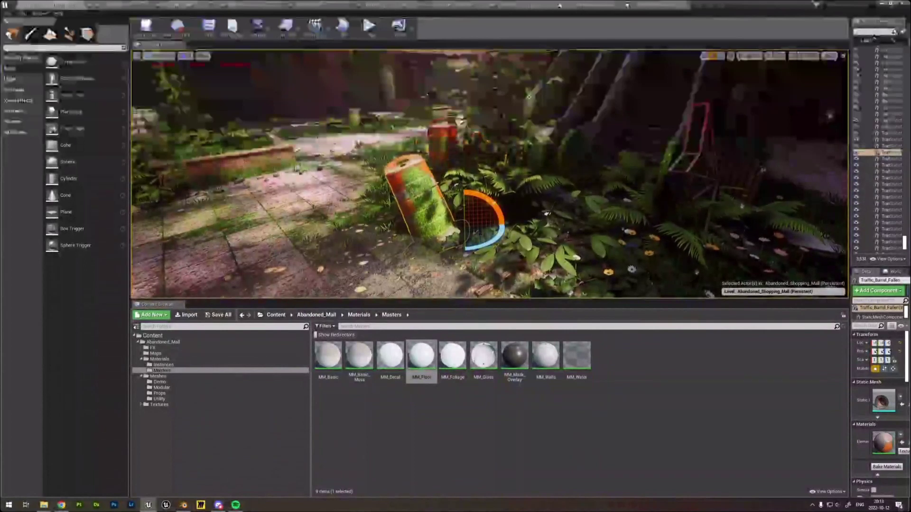
pyautogui.moveTo(489, 174); pyautogui.dragTo(510, 192, button='right')
pyautogui.hotkey('ctrl', 'z')
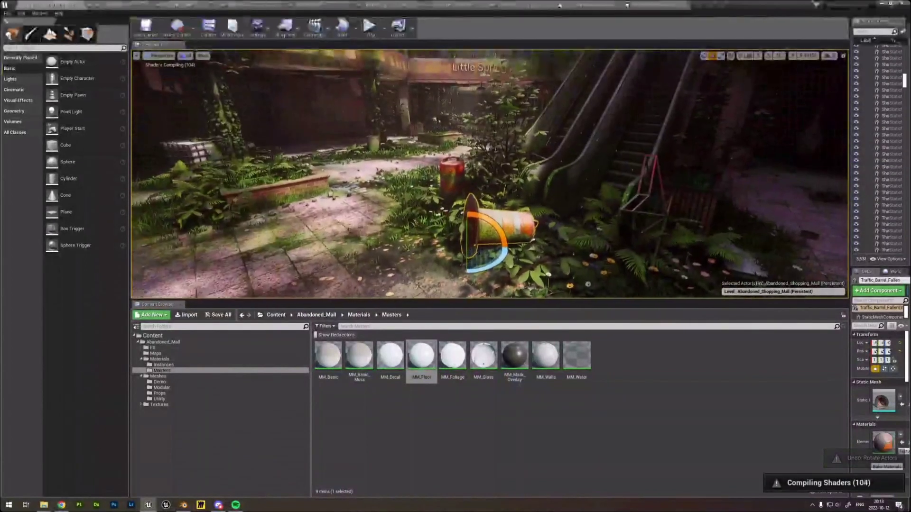
# Open the MM_Basic_Moss master material and examine its Dust and Dust position groups.
pyautogui.moveTo(815, 165); pyautogui.dragTo(721, 173, button='right')
pyautogui.moveTo(495, 178); pyautogui.dragTo(586, 197, button='right')
pyautogui.press('s')
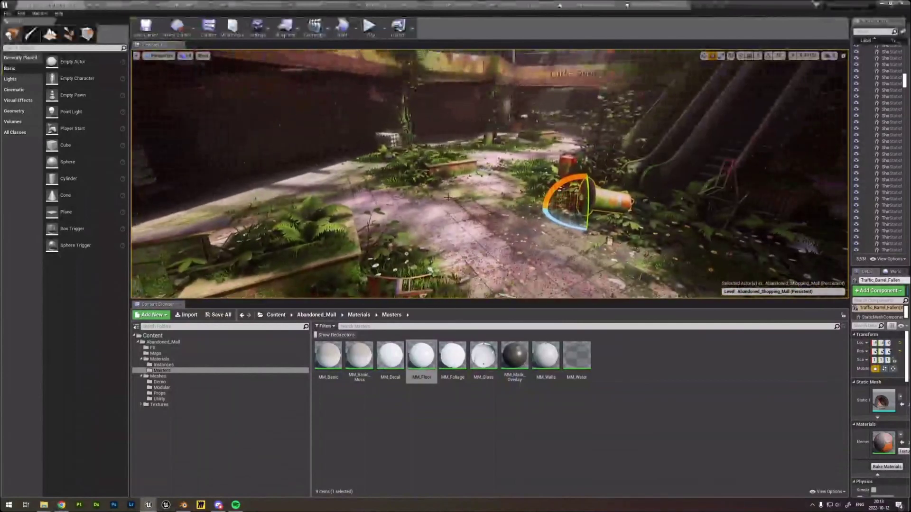
pyautogui.doubleClick(421, 356)
pyautogui.moveTo(515, 254); pyautogui.dragTo(537, 261, button='right')
pyautogui.scroll(1, 520, 160)
pyautogui.moveTo(520, 161); pyautogui.dragTo(538, 204, button='right')
pyautogui.scroll(2, 420, 116)
pyautogui.scroll(2, 420, 115)
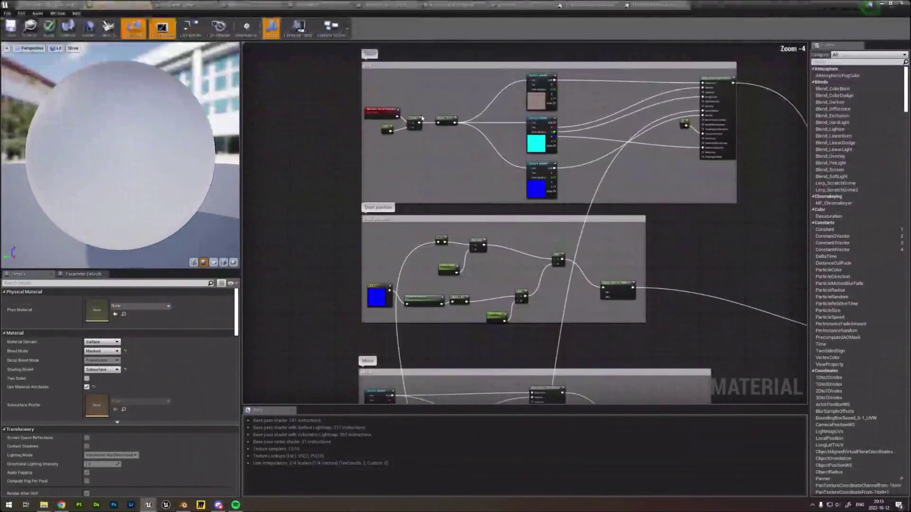
pyautogui.moveTo(528, 131); pyautogui.dragTo(494, 145, button='right')
pyautogui.scroll(-1, 567, 136)
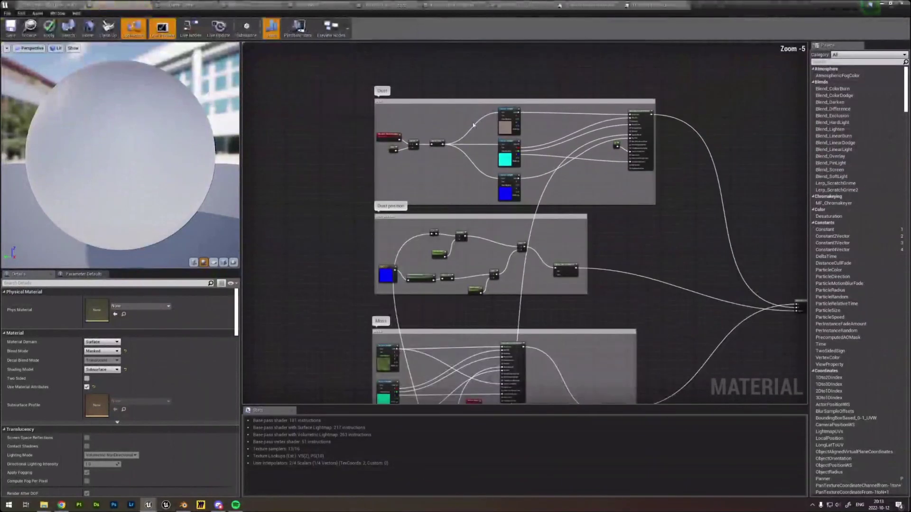
# Select the Dust group and go on through the Dust position section to select the whole Moss group.
pyautogui.moveTo(379, 102); pyautogui.dragTo(673, 211)
pyautogui.moveTo(554, 249); pyautogui.dragTo(558, 161, button='right')
pyautogui.moveTo(619, 214); pyautogui.dragTo(519, 190)
pyautogui.moveTo(399, 162); pyautogui.dragTo(376, 79, button='right')
pyautogui.moveTo(287, 148); pyautogui.dragTo(552, 258)
pyautogui.moveTo(641, 295); pyautogui.dragTo(641, 294)
pyautogui.moveTo(608, 256); pyautogui.dragTo(612, 244, button='right')
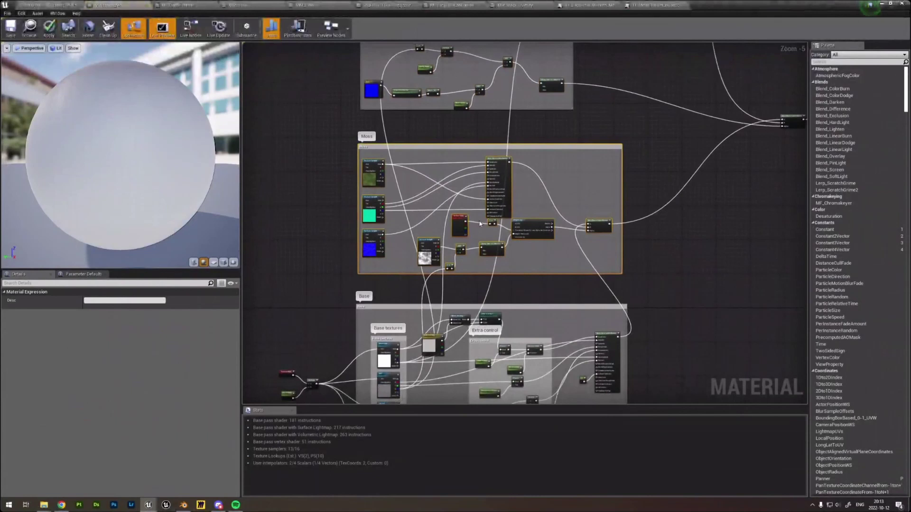
# Select the Vertex Color node in the Moss group and follow its connection through 1-x into HeightLerp.
pyautogui.scroll(4, 480, 223)
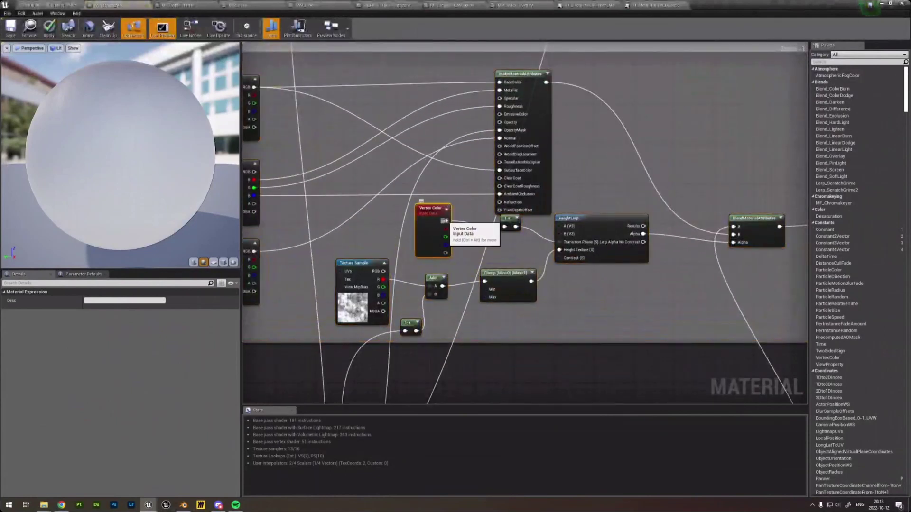
pyautogui.moveTo(463, 286); pyautogui.dragTo(507, 240, button='right')
pyautogui.moveTo(526, 185); pyautogui.dragTo(541, 141, button='right')
pyautogui.scroll(-1, 546, 96)
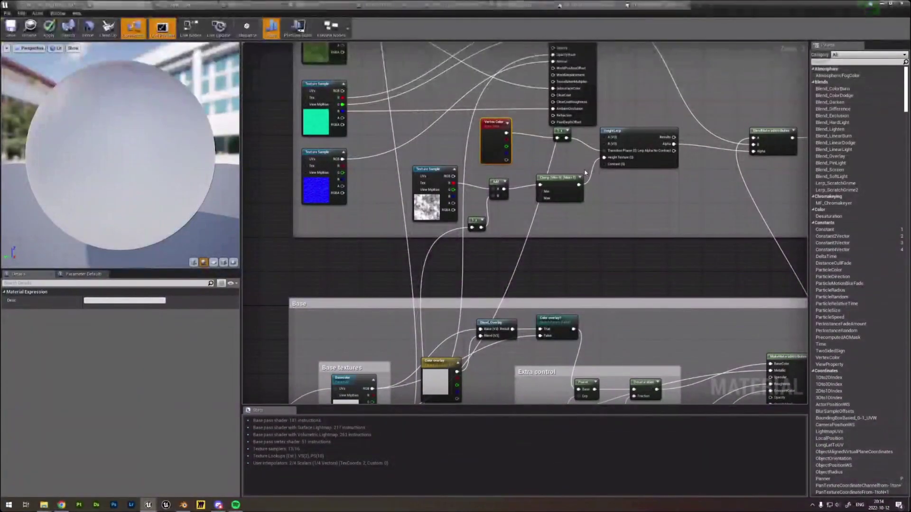
# Trace the DET texture's link from the Base textures group up to the 1-x and Add nodes in the Moss group.
pyautogui.scroll(-2, 587, 103)
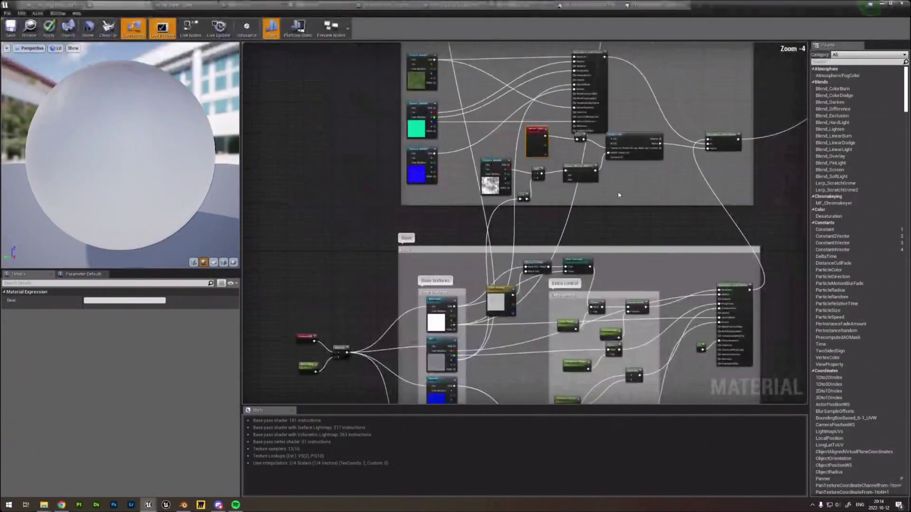
pyautogui.scroll(2, 593, 202)
pyautogui.moveTo(565, 176); pyautogui.dragTo(599, 114, button='right')
pyautogui.scroll(-2, 578, 170)
pyautogui.moveTo(548, 197); pyautogui.dragTo(501, 151, button='right')
pyautogui.scroll(3, 420, 194)
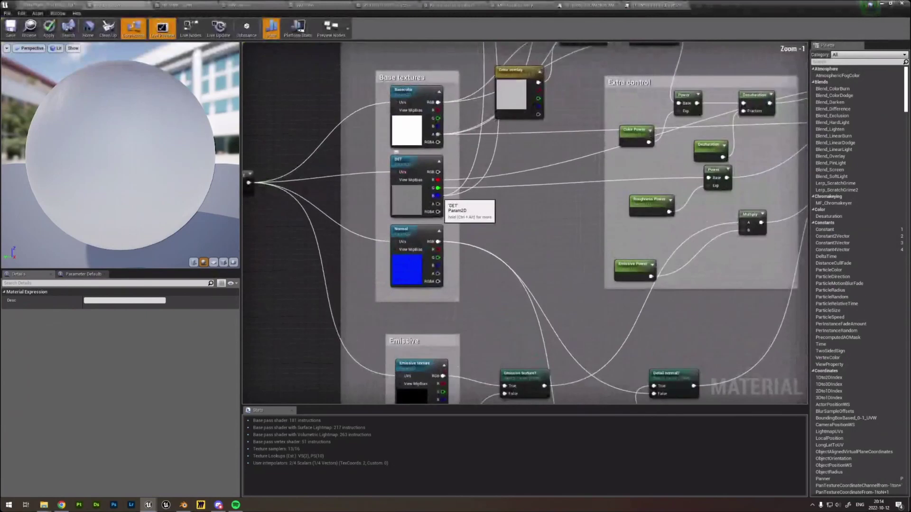
pyautogui.moveTo(507, 119); pyautogui.dragTo(473, 228, button='right')
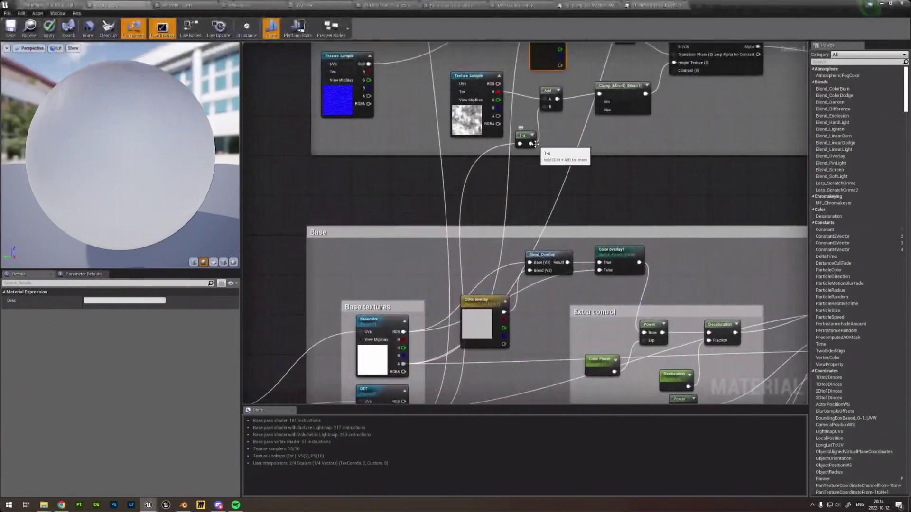
pyautogui.moveTo(535, 144); pyautogui.dragTo(454, 232, button='right')
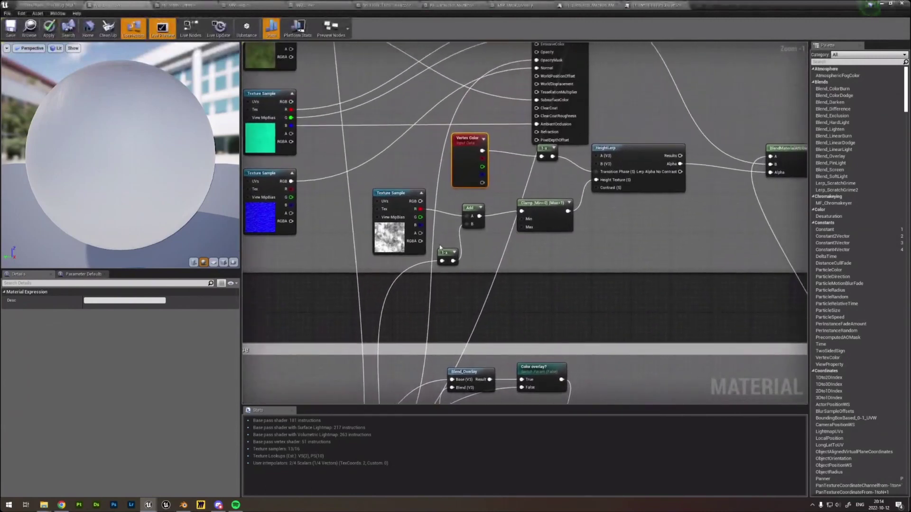
# Select the Moss group's dirt mask Texture Sample, Clamp and HeightLerp nodes in turn to follow the height blend.
pyautogui.click(394, 238)
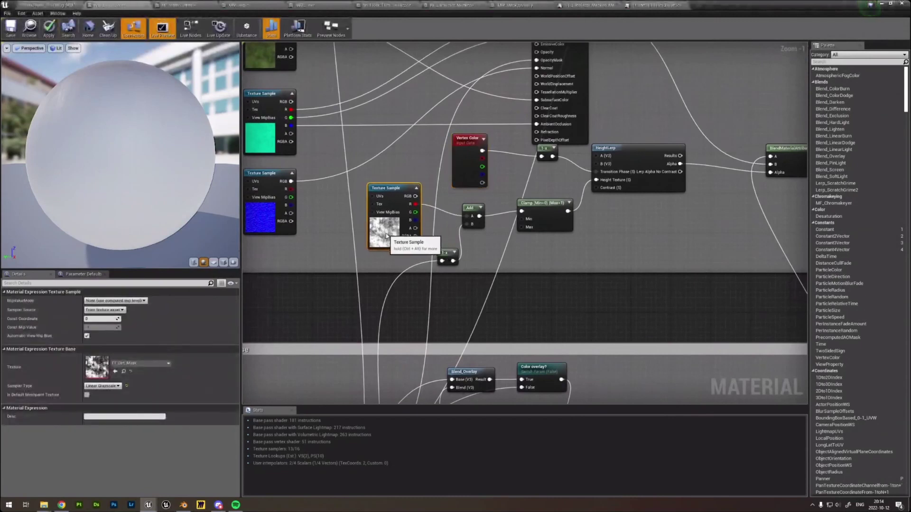
pyautogui.moveTo(393, 237); pyautogui.dragTo(394, 241)
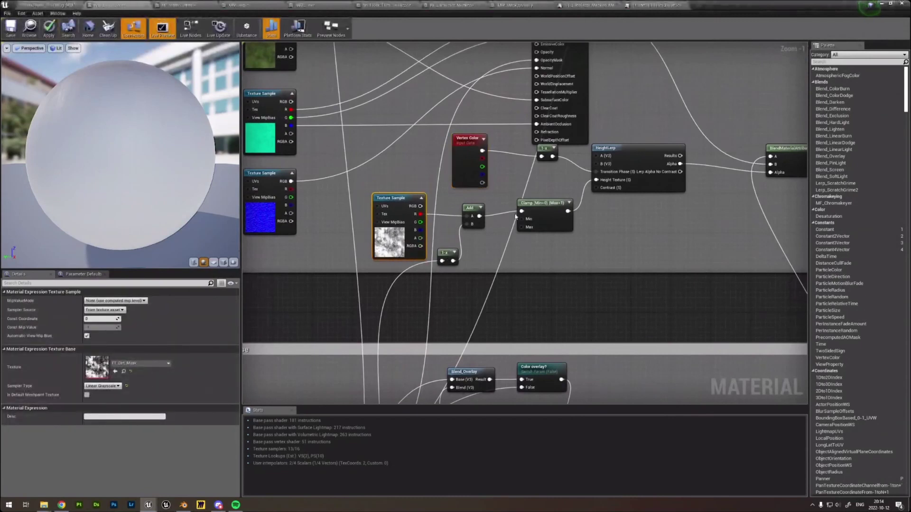
pyautogui.click(558, 211)
pyautogui.click(617, 166)
pyautogui.moveTo(623, 182); pyautogui.dragTo(608, 186, button='right')
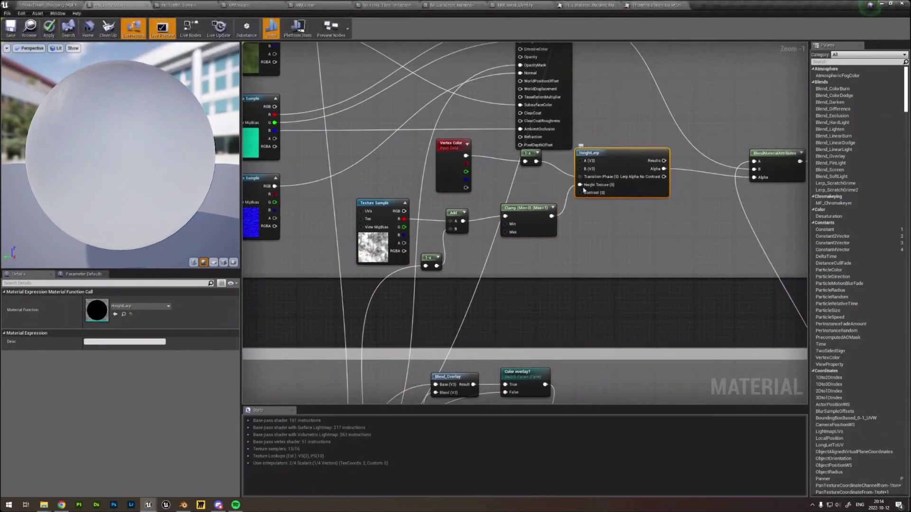
pyautogui.moveTo(654, 182); pyautogui.dragTo(549, 199, button='right')
# Return to the level, place an SM_IBC_Tank_Damaged mesh from the Props folder on the open floor, and frame it.
pyautogui.click(61, 4)
pyautogui.moveTo(488, 175); pyautogui.dragTo(488, 176, button='right')
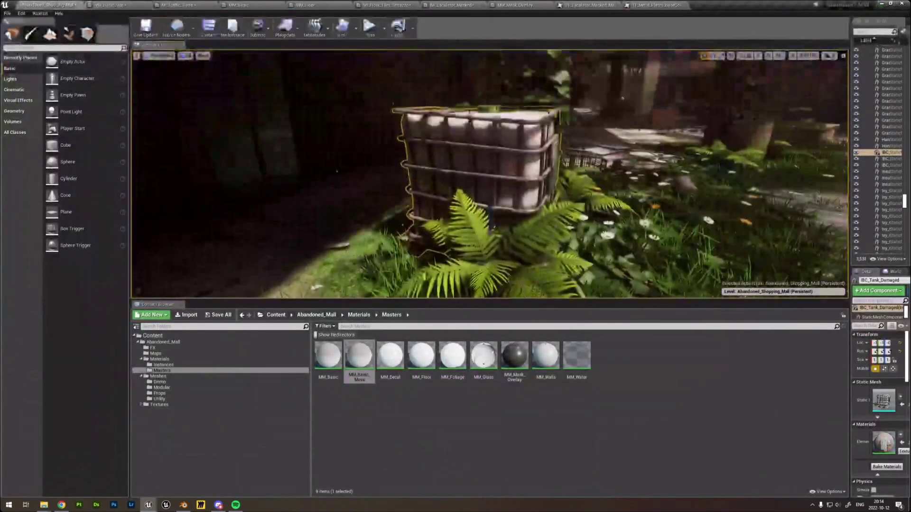
pyautogui.scroll(-8, 506, 204)
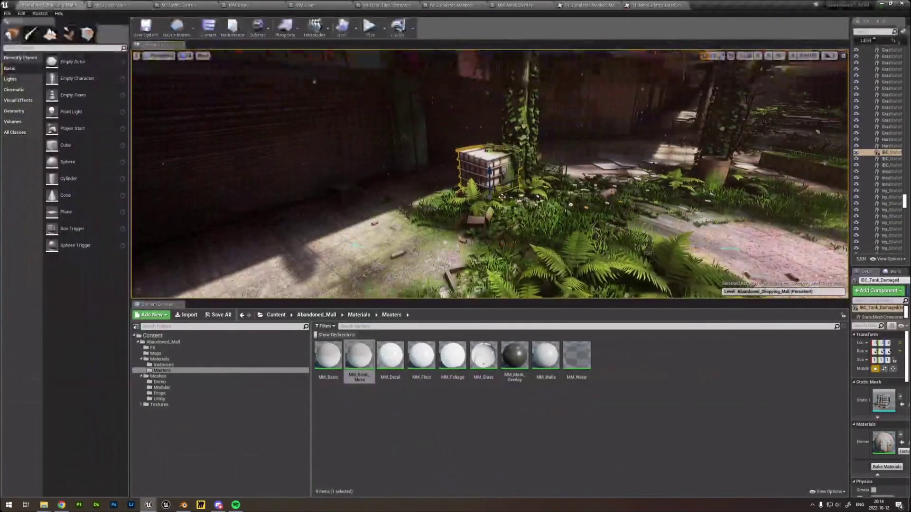
pyautogui.click(159, 394)
pyautogui.scroll(-1, 521, 411)
pyautogui.scroll(-8, 522, 411)
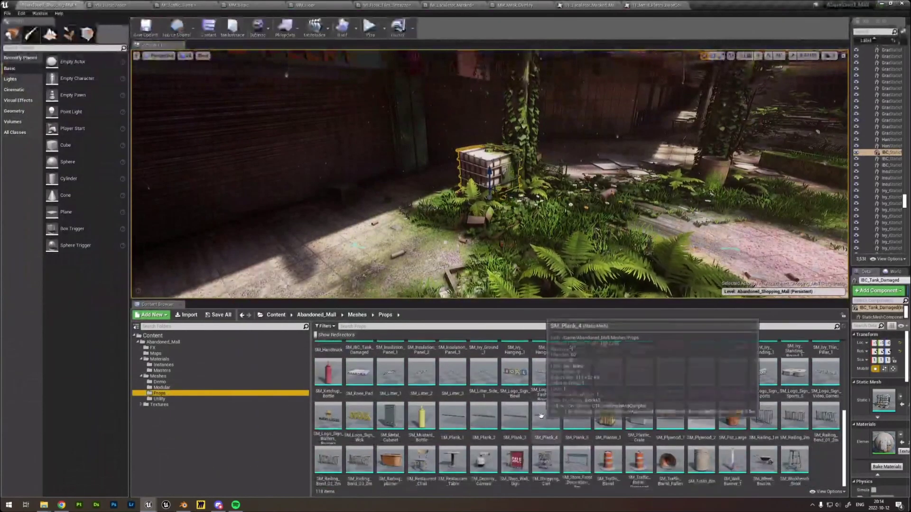
pyautogui.scroll(3, 600, 427)
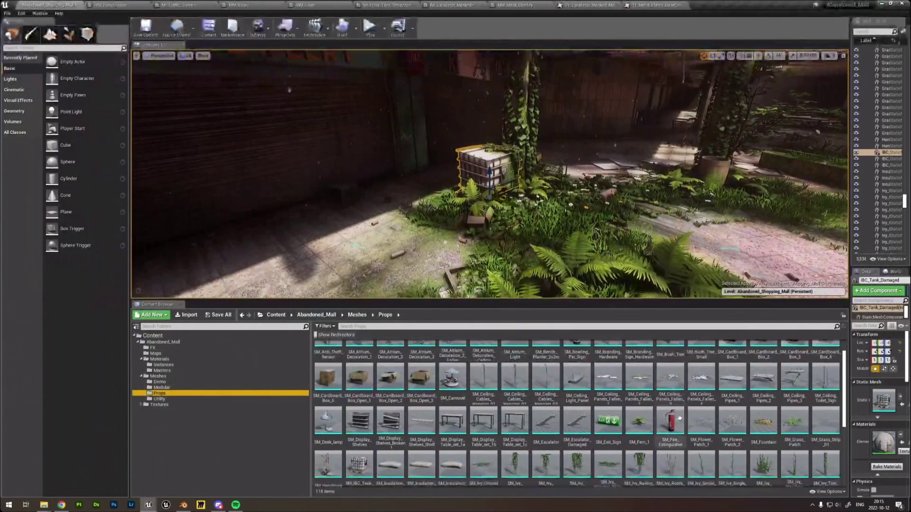
pyautogui.scroll(-1, 679, 417)
pyautogui.moveTo(359, 407); pyautogui.dragTo(779, 232)
pyautogui.press('f')
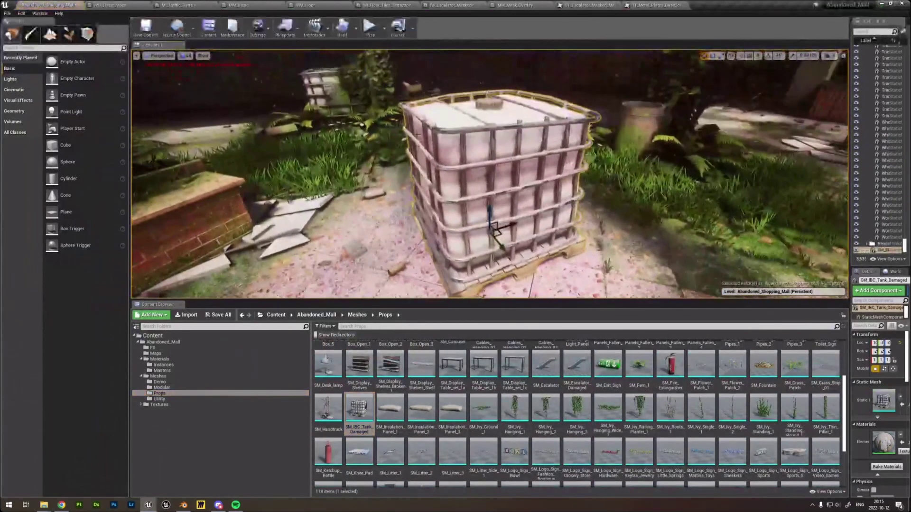
# Inspect the placed tank from several sides, enter Mesh Paint mode, and change the Color View Mode for vertex painting.
pyautogui.keyDown('alt'); pyautogui.moveTo(490, 190); pyautogui.dragTo(588, 190); pyautogui.keyUp('alt')
pyautogui.keyDown('alt'); pyautogui.moveTo(489, 174); pyautogui.dragTo(418, 181); pyautogui.keyUp('alt')
pyautogui.keyDown('alt'); pyautogui.moveTo(417, 180); pyautogui.dragTo(455, 180, button='right'); pyautogui.keyUp('alt')
pyautogui.keyDown('alt'); pyautogui.moveTo(455, 181); pyautogui.dragTo(469, 190); pyautogui.keyUp('alt')
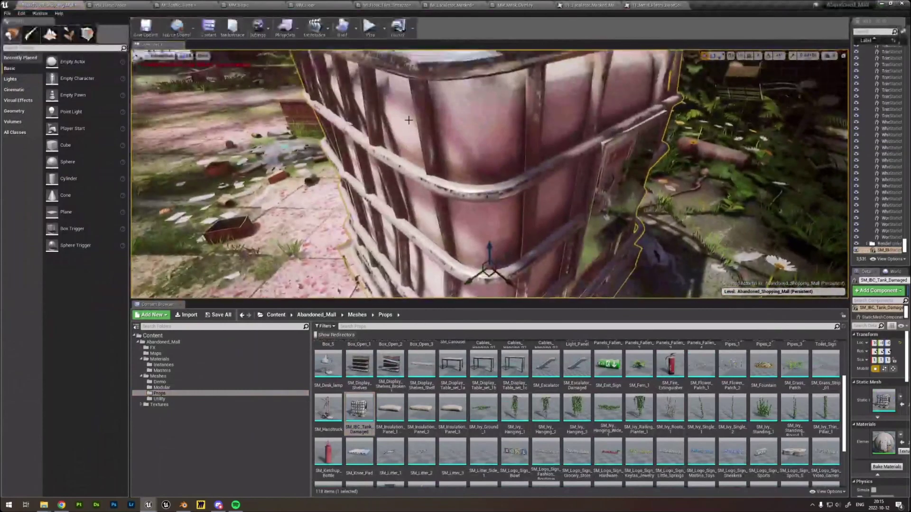
pyautogui.scroll(-4, 446, 156)
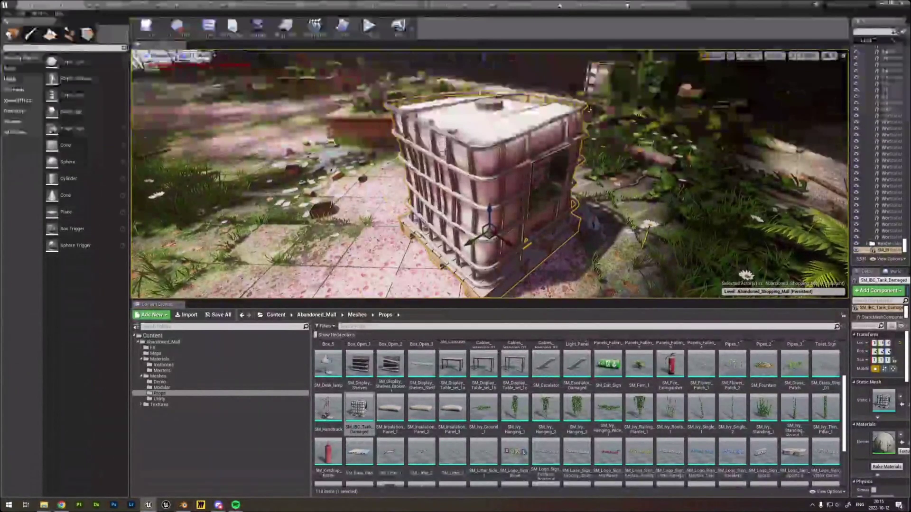
pyautogui.click(30, 33)
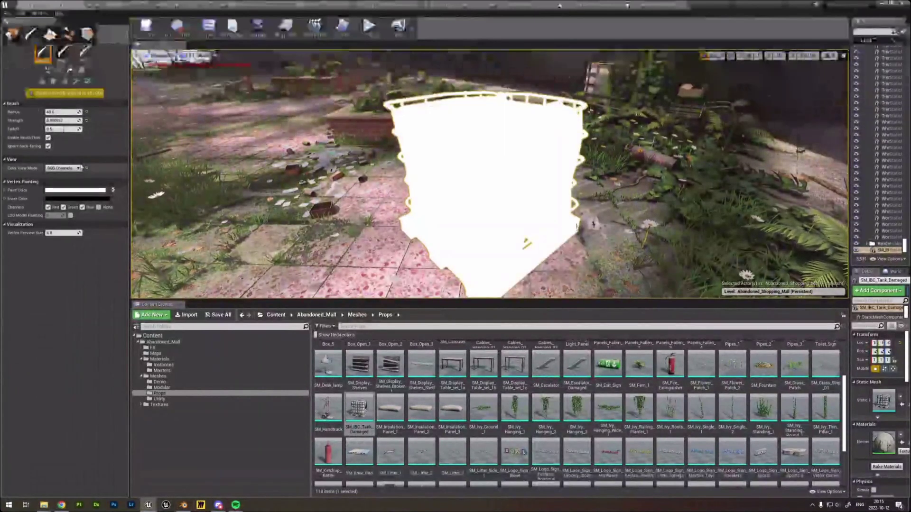
pyautogui.click(58, 170)
pyautogui.click(57, 177)
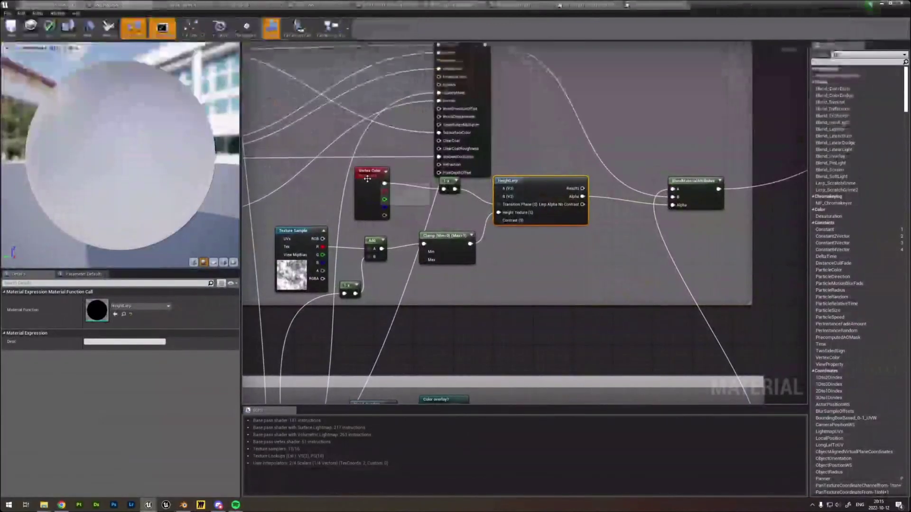
# In MM_Basic_Moss, select the Moss group's Vertex Color node and connect its RGB output to the 1-x node.
pyautogui.click(371, 190)
pyautogui.moveTo(385, 183); pyautogui.dragTo(444, 191)
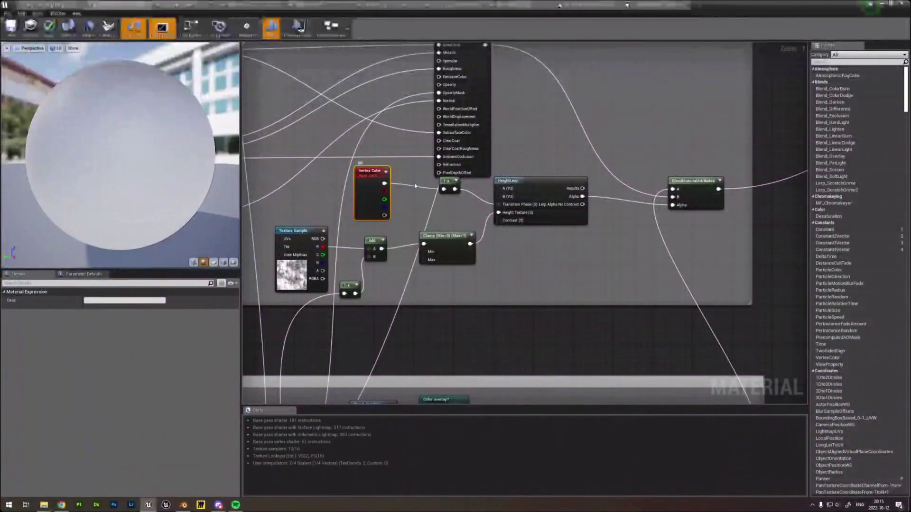
pyautogui.moveTo(383, 184); pyautogui.dragTo(444, 189)
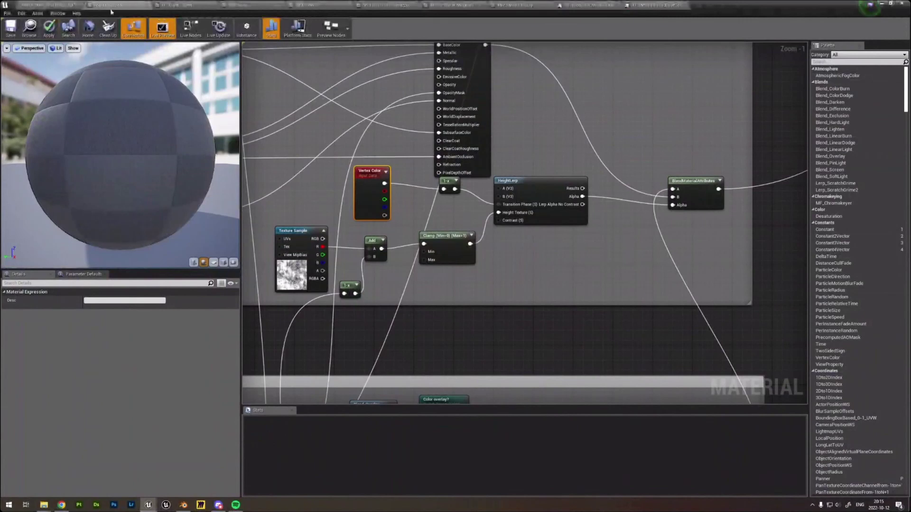
# Return to the level and set the Mesh Paint brush strength to about 0.07 for painting the tank.
pyautogui.click(67, 4)
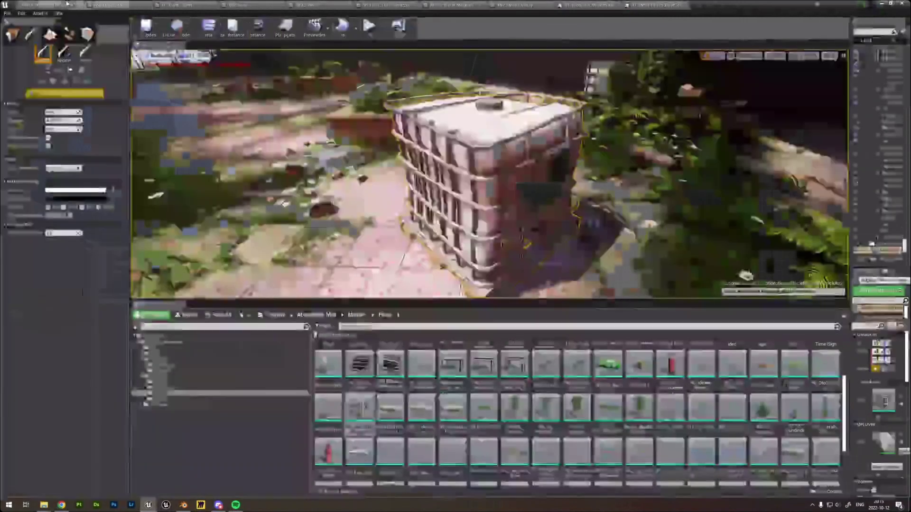
pyautogui.click(82, 207)
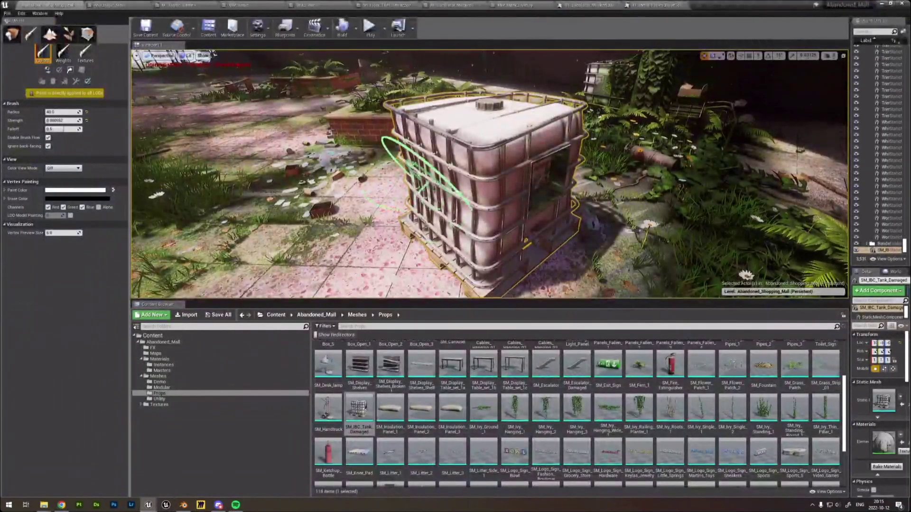
pyautogui.moveTo(63, 121); pyautogui.dragTo(66, 120)
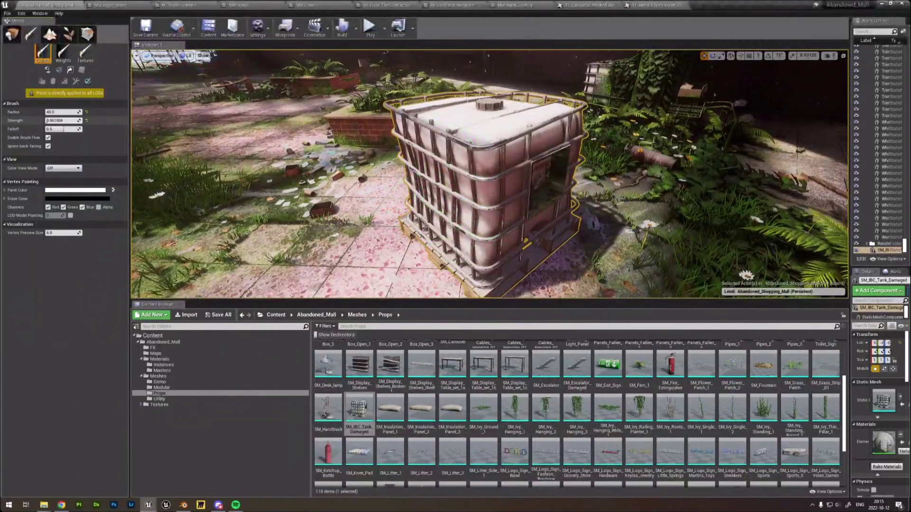
pyautogui.moveTo(304, 156); pyautogui.dragTo(309, 157, button='right')
pyautogui.moveTo(327, 187); pyautogui.dragTo(332, 180, button='right')
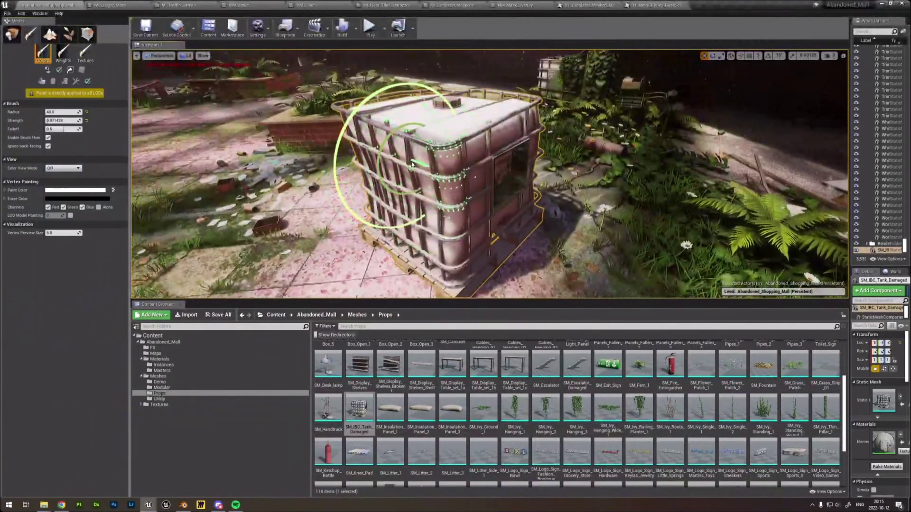
# Paint moss onto the damaged IBC tank's corner and side bars, then leave Mesh Paint mode.
pyautogui.moveTo(418, 169); pyautogui.dragTo(431, 184, button='right')
pyautogui.moveTo(430, 185)
pyautogui.mouseDown()
pyautogui.moveTo(464, 167)
pyautogui.moveTo(449, 182)
pyautogui.mouseUp()
pyautogui.moveTo(449, 183)
pyautogui.mouseDown(button='right')
pyautogui.moveTo(479, 188)
pyautogui.moveTo(445, 182)
pyautogui.mouseUp(button='right')
pyautogui.moveTo(445, 183); pyautogui.dragTo(408, 160)
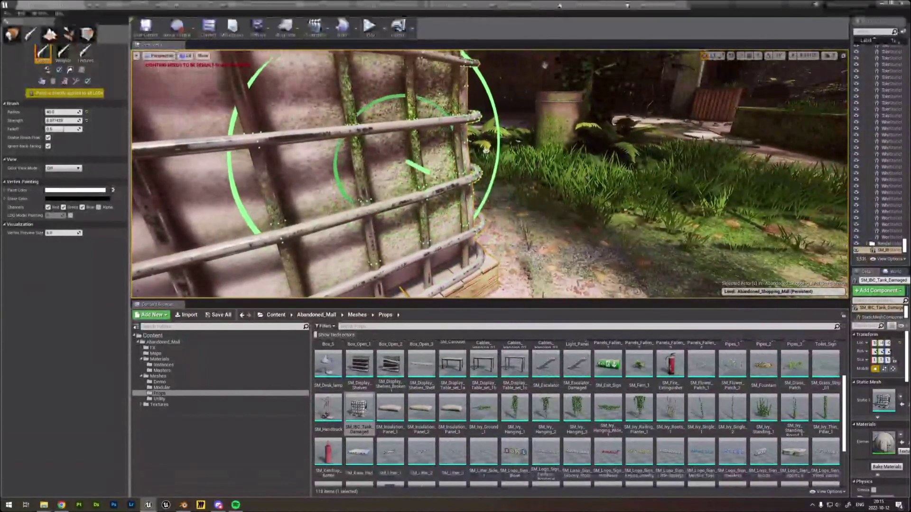
pyautogui.hotkey('shift', '1')
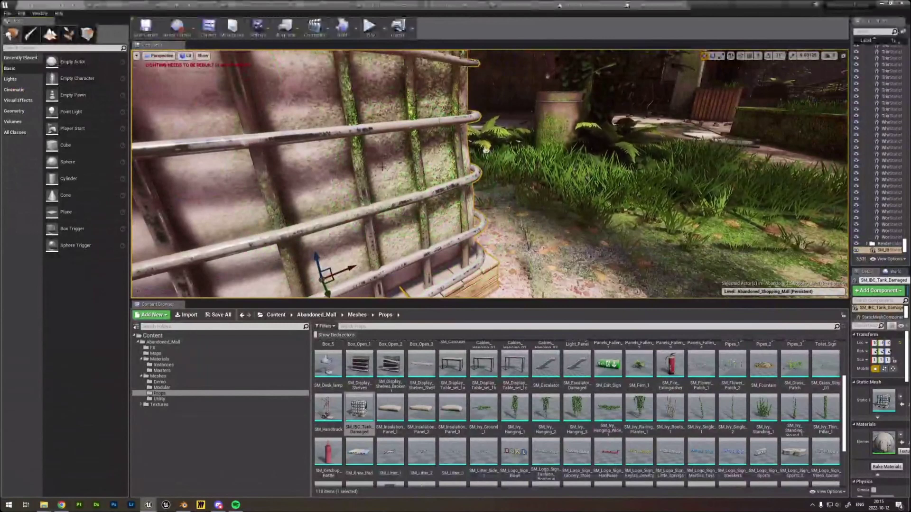
# Re-enter Mesh Paint mode, paint moss across the tank's lower side and wooden pallet, and exit painting.
pyautogui.moveTo(387, 167)
pyautogui.mouseDown(button='right')
pyautogui.moveTo(386, 177)
pyautogui.moveTo(380, 169)
pyautogui.moveTo(414, 174)
pyautogui.moveTo(434, 159)
pyautogui.moveTo(412, 173)
pyautogui.mouseUp(button='right')
pyautogui.click(31, 34)
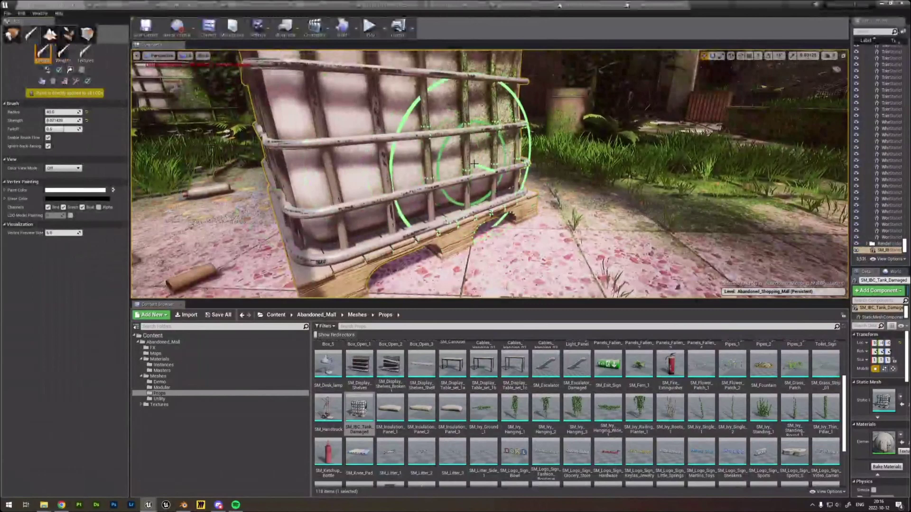
pyautogui.moveTo(456, 174); pyautogui.dragTo(460, 182)
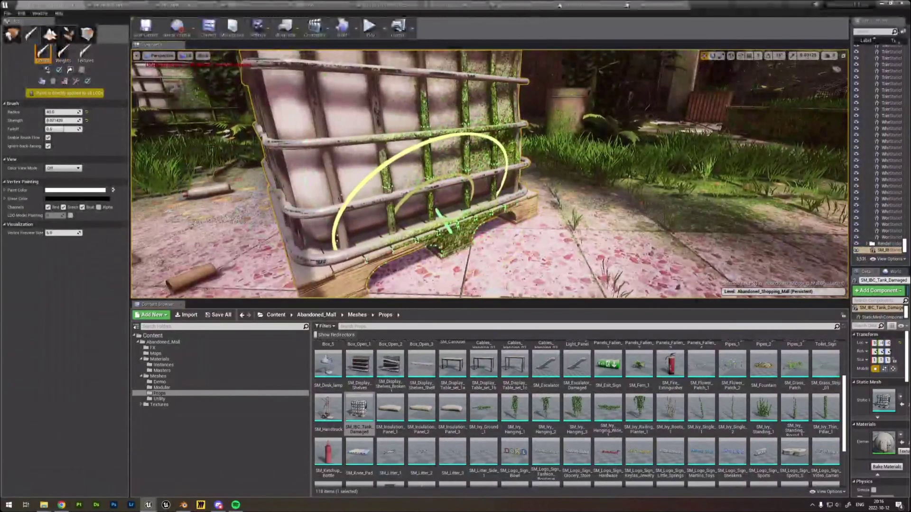
pyautogui.moveTo(397, 217); pyautogui.dragTo(429, 214)
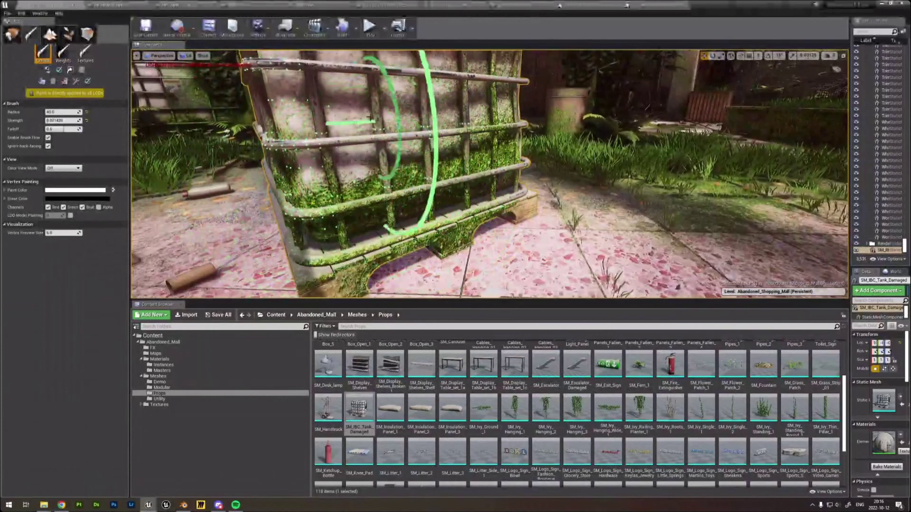
pyautogui.click(12, 34)
# Place the SM_Traffic_Barrel, damaged and SM_Traffic_Barrel_Fallen meshes side by side on the open floor for comparison.
pyautogui.moveTo(332, 175); pyautogui.dragTo(285, 185, button='right')
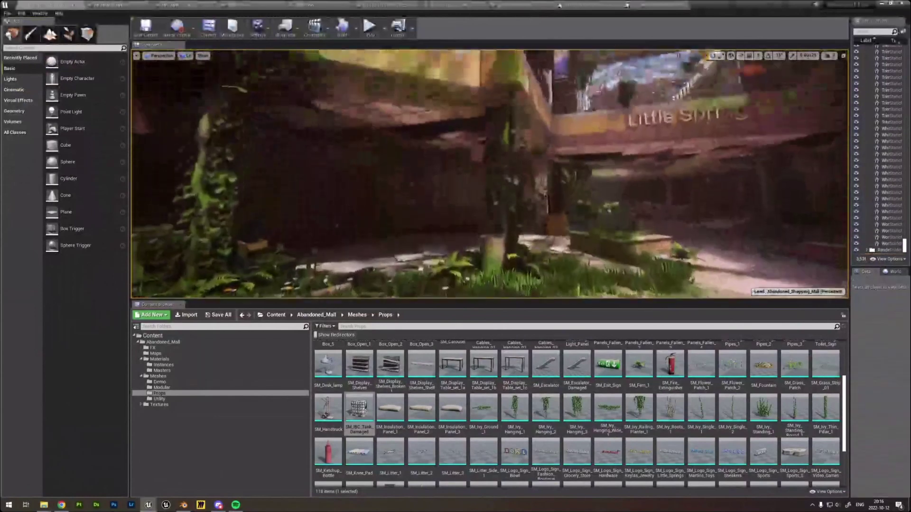
pyautogui.moveTo(490, 173); pyautogui.dragTo(427, 178, button='right')
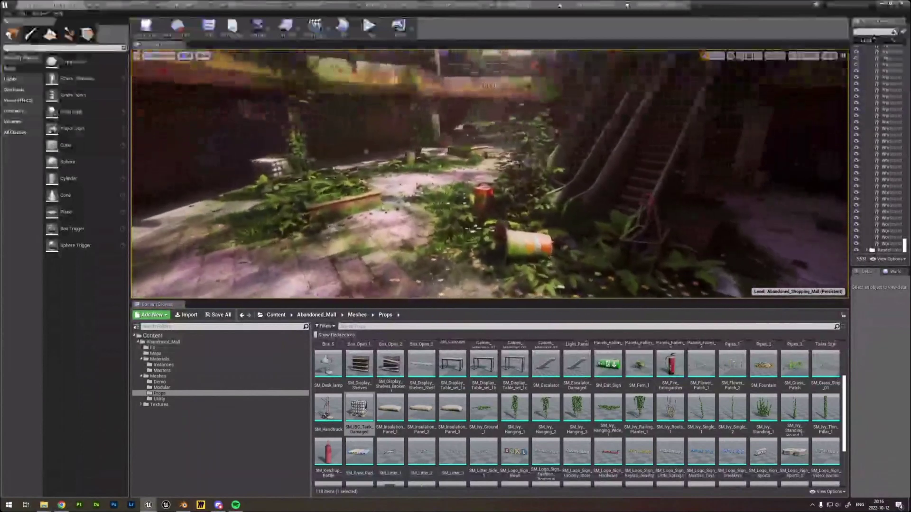
pyautogui.scroll(-3, 615, 472)
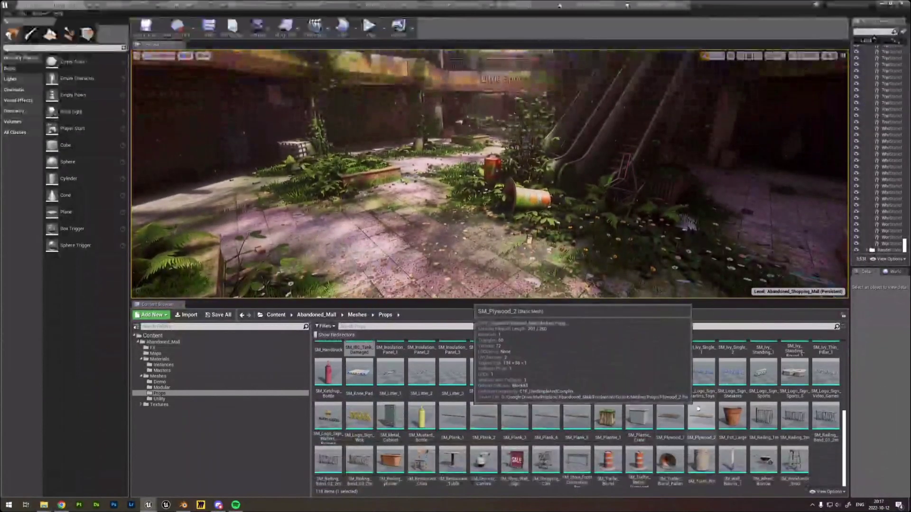
pyautogui.moveTo(616, 473); pyautogui.dragTo(372, 223)
pyautogui.press('f')
pyautogui.keyDown('alt'); pyautogui.moveTo(521, 189); pyautogui.dragTo(266, 214); pyautogui.keyUp('alt')
pyautogui.scroll(-3, 521, 190)
pyautogui.moveTo(638, 463); pyautogui.dragTo(578, 211)
pyautogui.moveTo(669, 463); pyautogui.dragTo(693, 247)
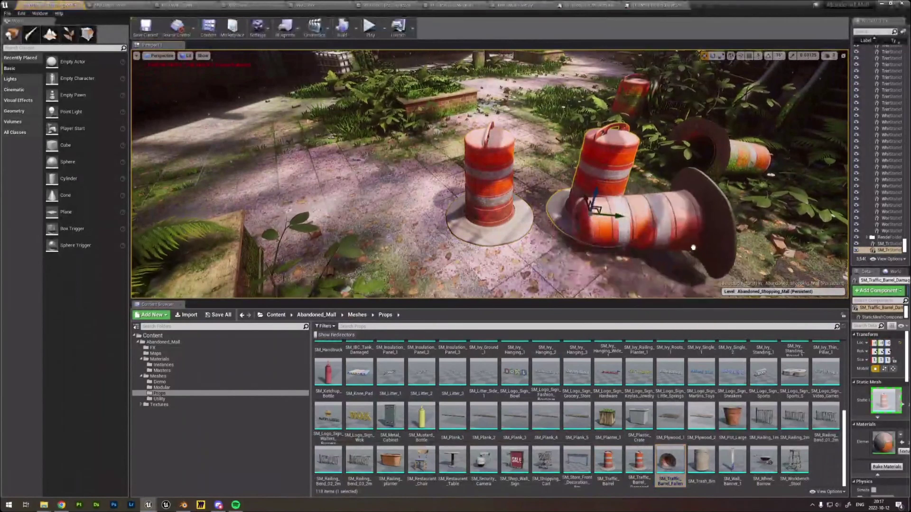
pyautogui.moveTo(714, 276); pyautogui.dragTo(714, 277)
pyautogui.keyDown('alt'); pyautogui.moveTo(713, 277); pyautogui.dragTo(617, 280); pyautogui.keyUp('alt')
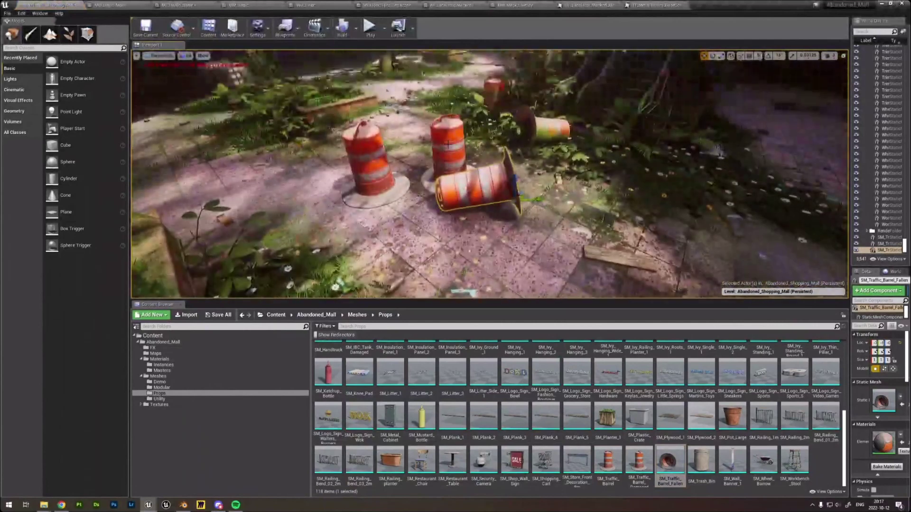
# Delete the traffic barrels that were placed on the open floor.
pyautogui.keyDown('alt'); pyautogui.moveTo(448, 143); pyautogui.dragTo(470, 178); pyautogui.keyUp('alt')
pyautogui.click(429, 157)
pyautogui.press('Delete')
pyautogui.click(346, 190)
pyautogui.press('Delete')
# Select the broken display shelves and the loose shelf board on the ground floor in turn to inspect them.
pyautogui.click(469, 187)
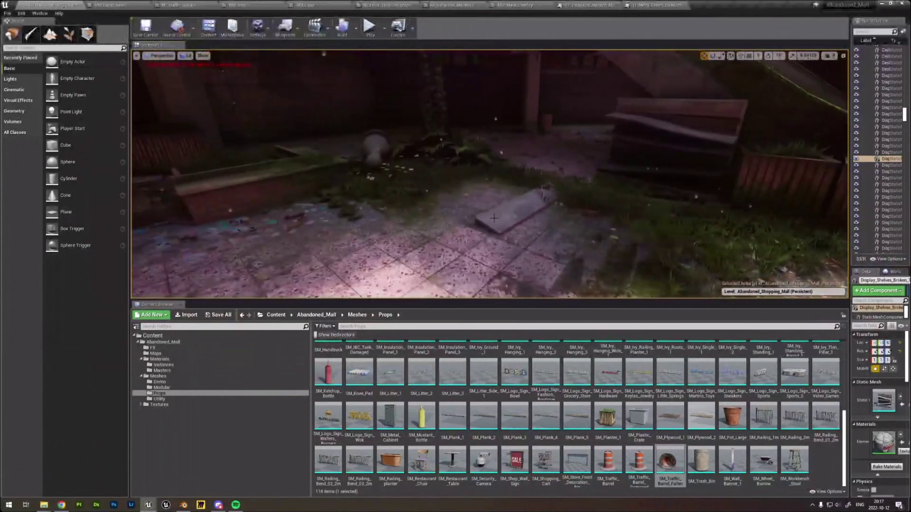
pyautogui.click(494, 218)
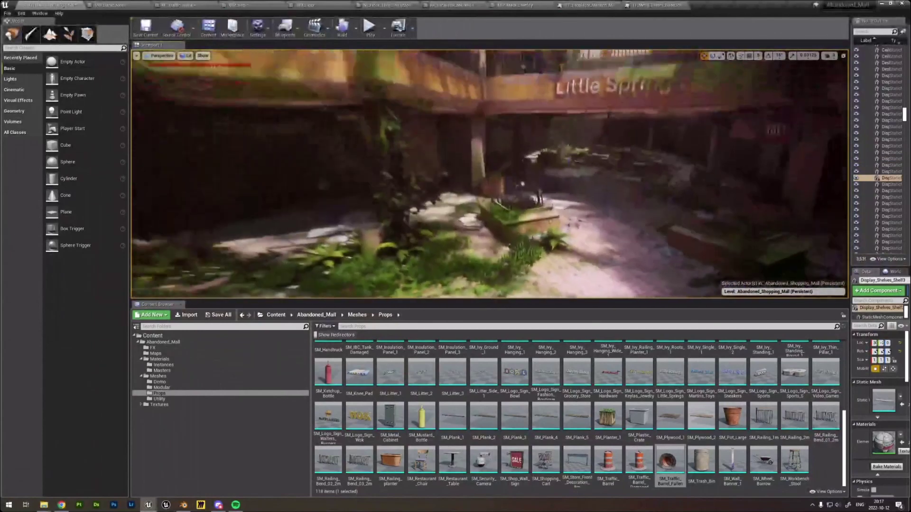
pyautogui.click(585, 138)
pyautogui.press('Delete')
pyautogui.moveTo(585, 139); pyautogui.dragTo(716, 64, button='right')
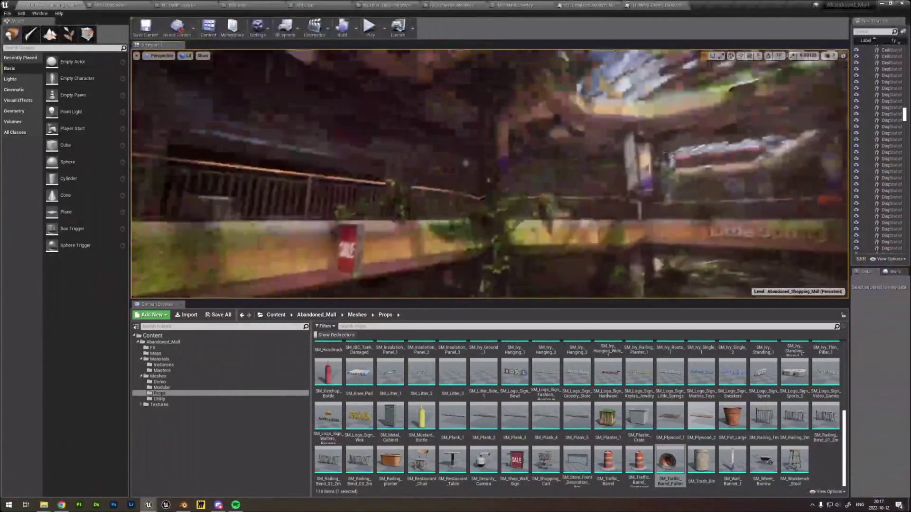
# Select several damaged ceiling panel sections in turn to inspect them.
pyautogui.click(521, 133)
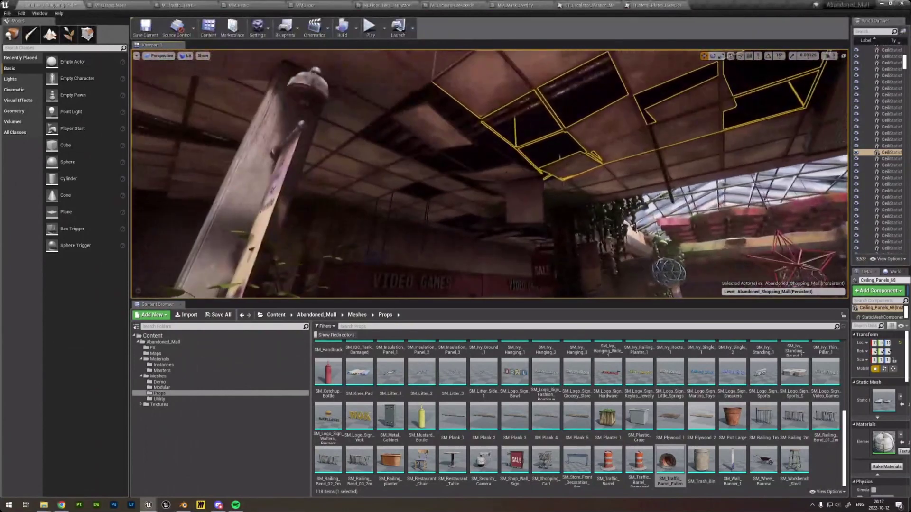
pyautogui.click(439, 128)
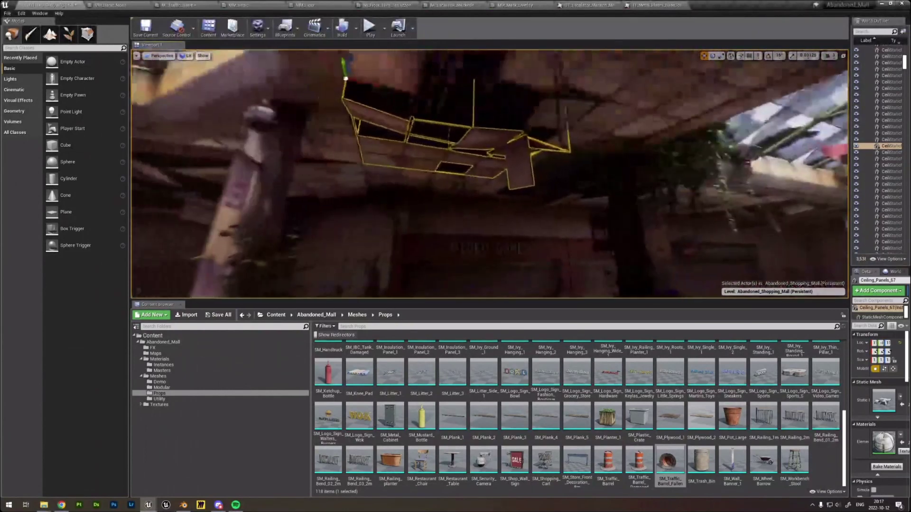
pyautogui.moveTo(488, 173); pyautogui.dragTo(423, 223, button='right')
pyautogui.click(507, 153)
pyautogui.moveTo(489, 174); pyautogui.dragTo(456, 185, button='right')
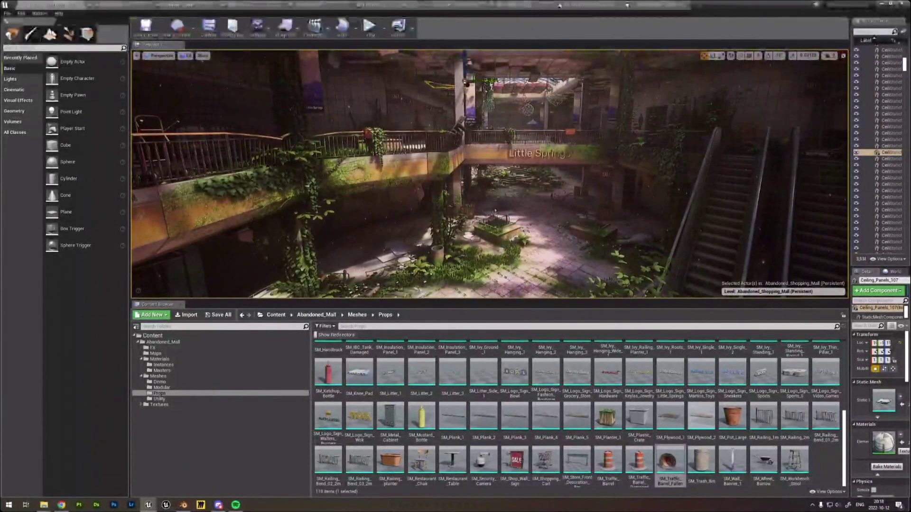
# Enlarge the level viewport and select the loose shelf board on the ground floor to inspect it.
pyautogui.moveTo(718, 301); pyautogui.dragTo(718, 344)
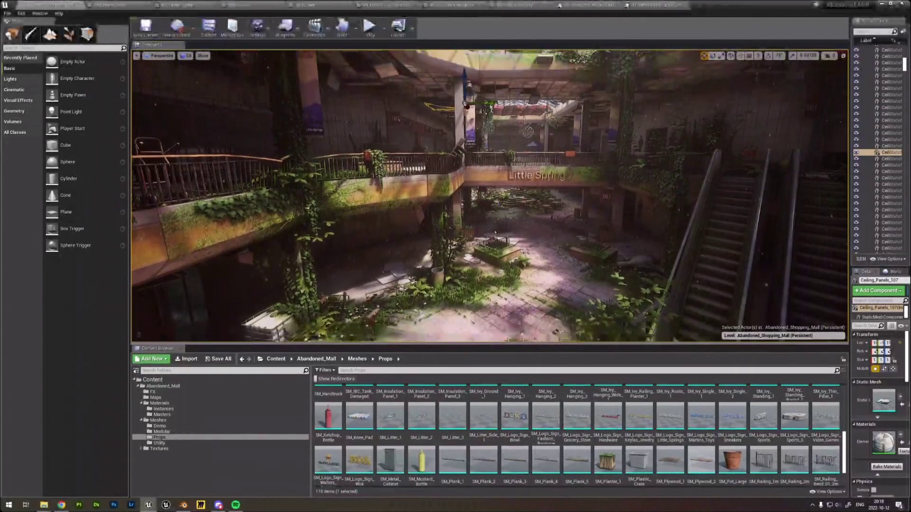
pyautogui.moveTo(490, 195); pyautogui.dragTo(508, 203, button='right')
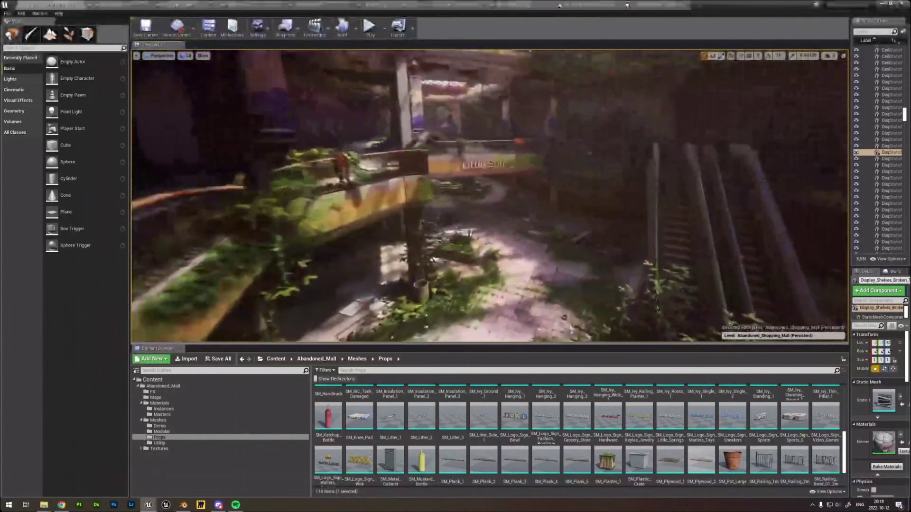
pyautogui.moveTo(535, 275); pyautogui.dragTo(649, 318, button='right')
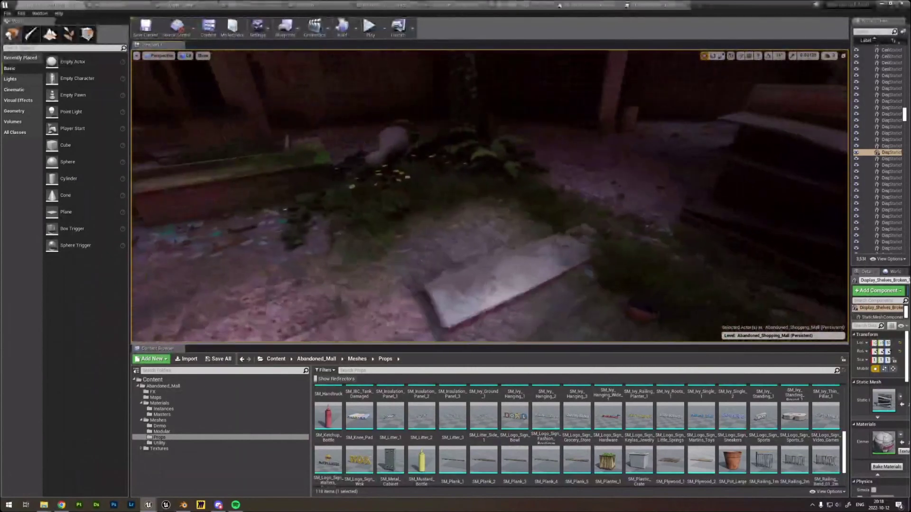
pyautogui.click(536, 274)
pyautogui.moveTo(535, 275); pyautogui.dragTo(592, 270, button='right')
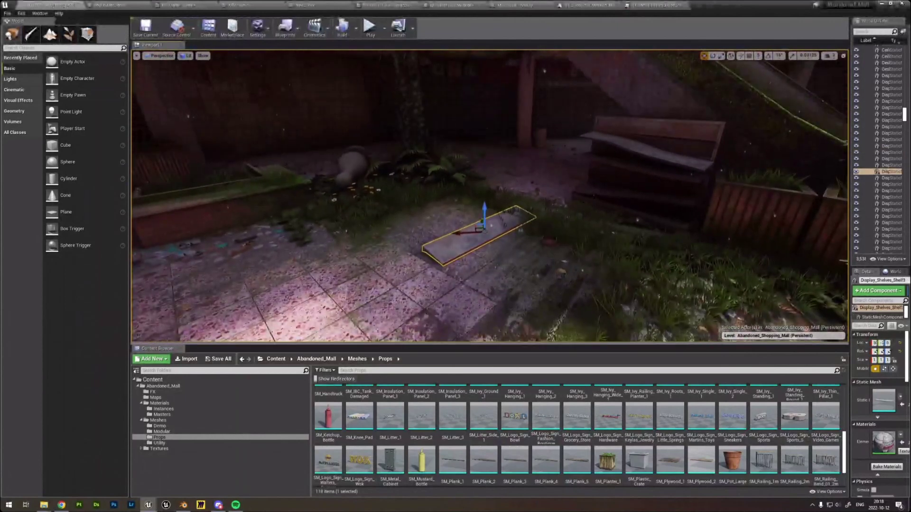
pyautogui.moveTo(520, 230); pyautogui.dragTo(450, 230, button='right')
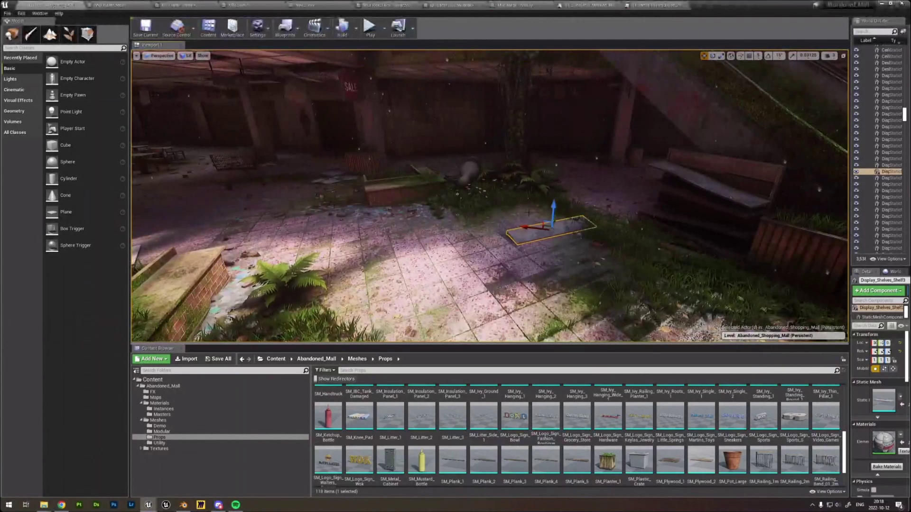
# Duplicate the Wall_Storefront_1 piece on the upper floor and pull the copy out into the open atrium.
pyautogui.moveTo(489, 195); pyautogui.dragTo(576, 166, button='right')
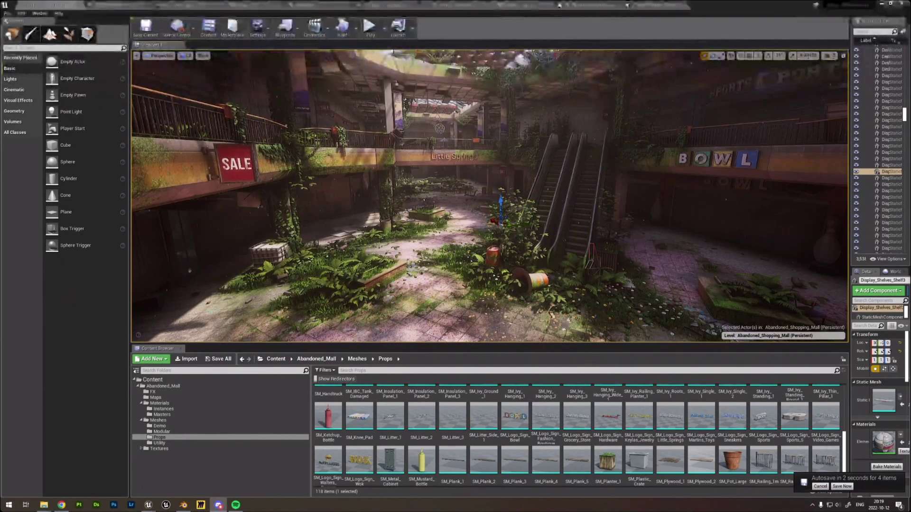
pyautogui.moveTo(490, 196); pyautogui.dragTo(361, 149, button='right')
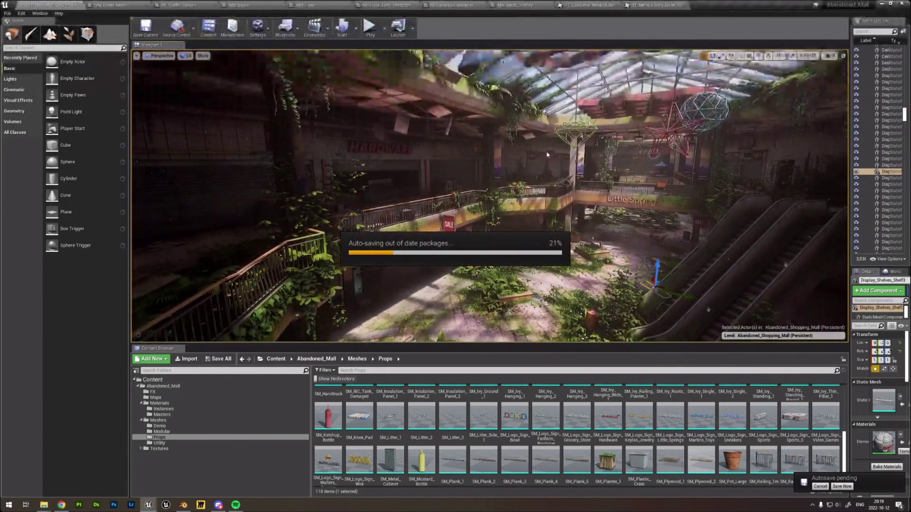
pyautogui.moveTo(571, 147); pyautogui.dragTo(513, 150, button='right')
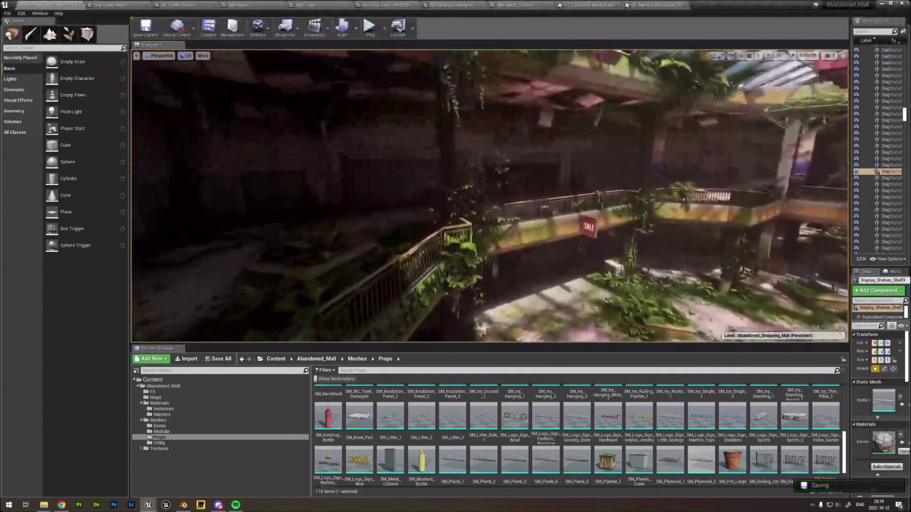
pyautogui.click(410, 137)
pyautogui.moveTo(411, 137); pyautogui.dragTo(441, 153, button='right')
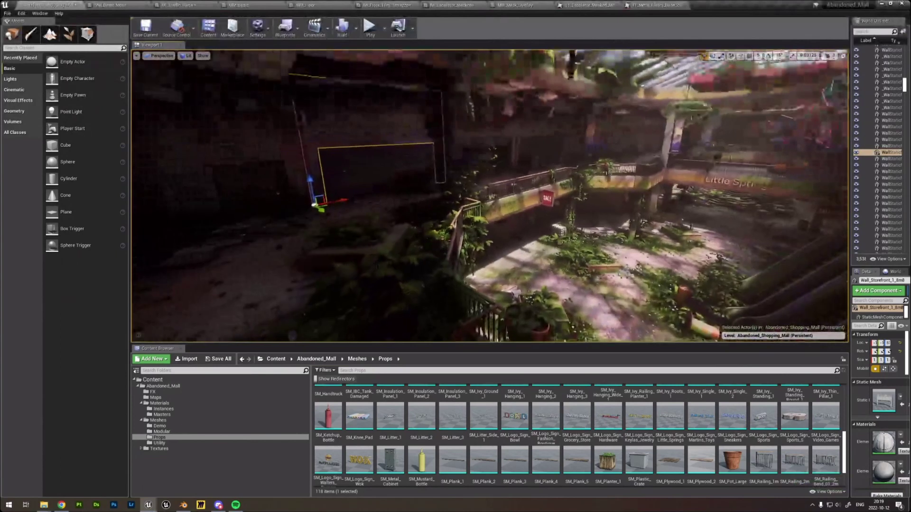
pyautogui.keyDown('alt'); pyautogui.moveTo(321, 210); pyautogui.dragTo(437, 257); pyautogui.keyUp('alt')
pyautogui.moveTo(588, 151); pyautogui.dragTo(615, 150, button='right')
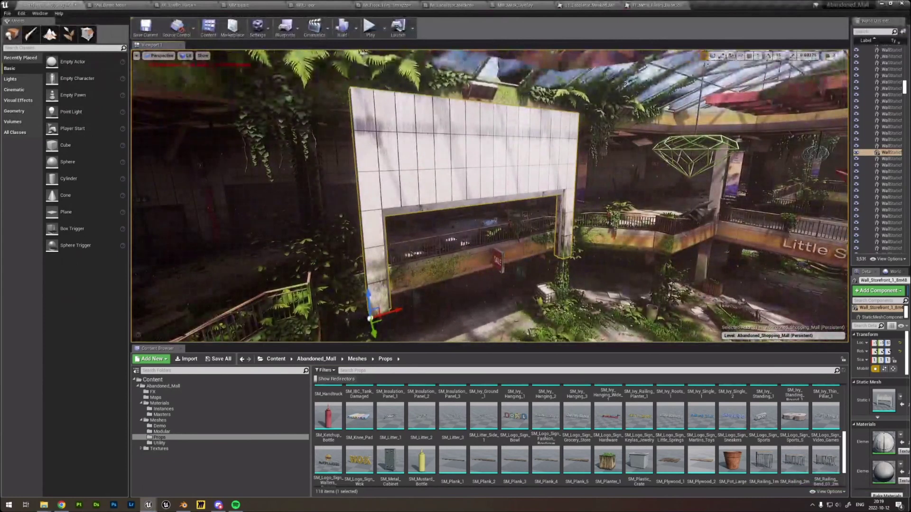
# Undo the storefront wall's move and duplication.
pyautogui.hotkey('ctrl', 'z')
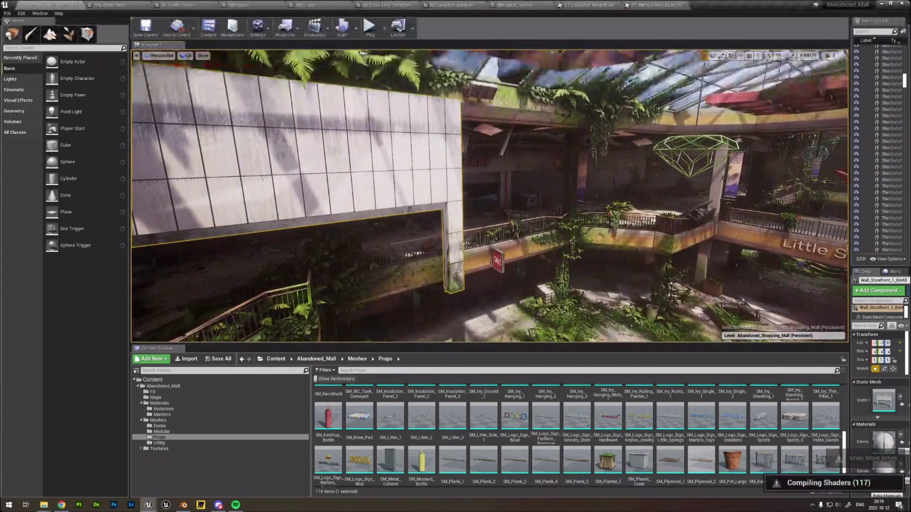
pyautogui.moveTo(489, 195); pyautogui.dragTo(599, 188, button='right')
pyautogui.hotkey('ctrl', 'z')
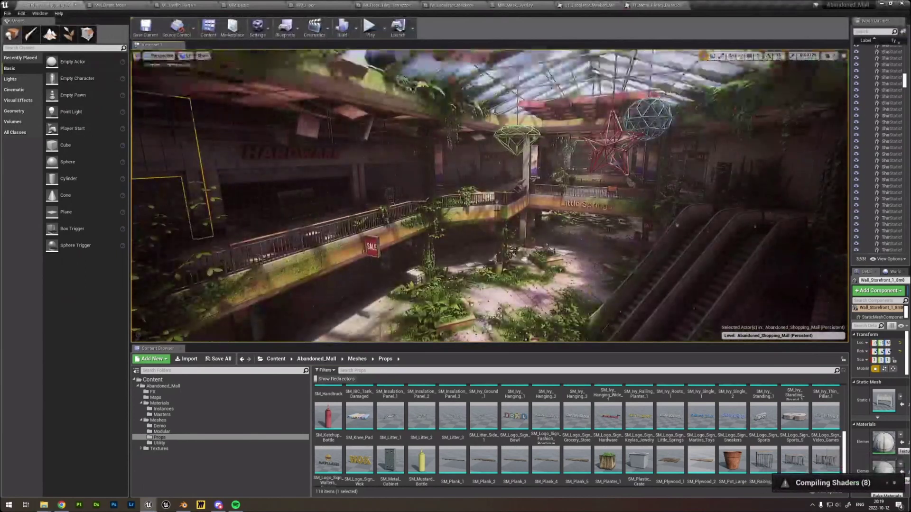
# Place a copy of a Balcony_Trim piece over the ground floor and frame it for inspection.
pyautogui.moveTo(496, 210); pyautogui.dragTo(401, 235, button='right')
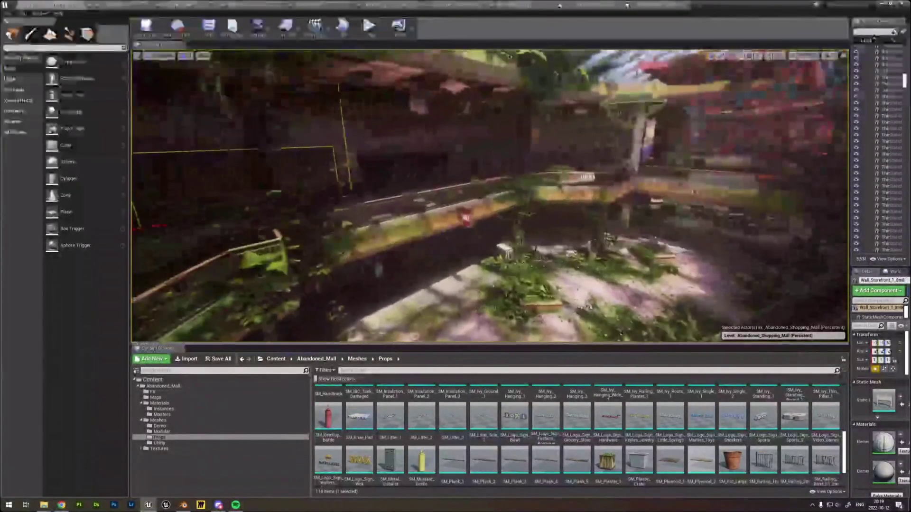
pyautogui.moveTo(550, 200); pyautogui.dragTo(545, 200, button='right')
pyautogui.click(538, 306)
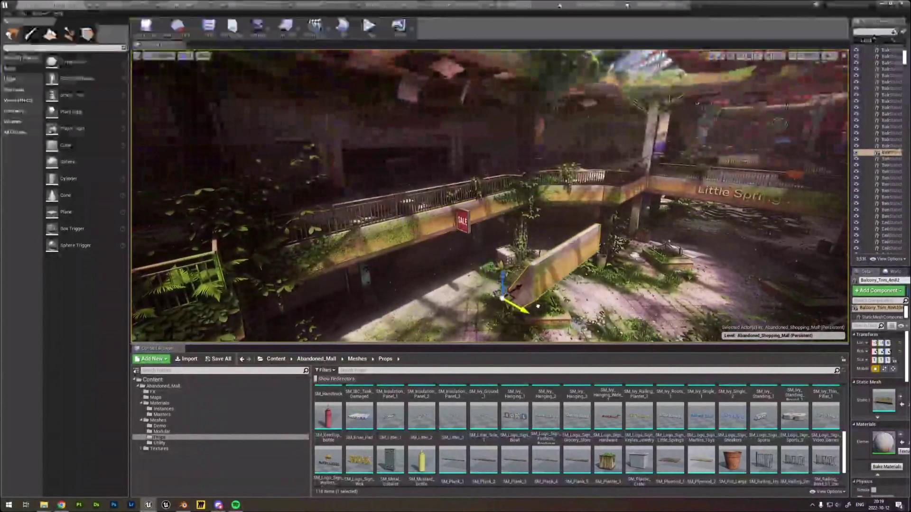
pyautogui.press('f')
pyautogui.moveTo(539, 176); pyautogui.dragTo(517, 208, button='right')
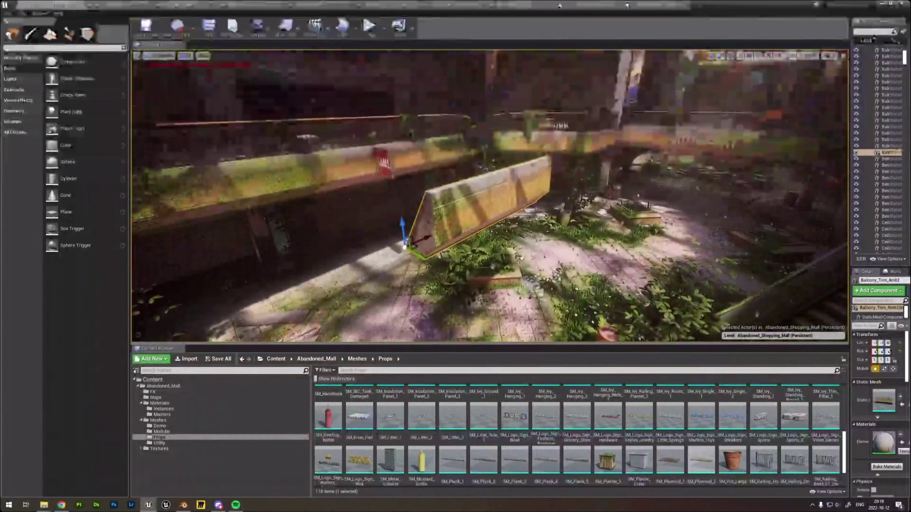
# Inspect the Balcony_Trim copy floating over the ground floor and delete it.
pyautogui.keyDown('alt'); pyautogui.moveTo(518, 208); pyautogui.dragTo(536, 223); pyautogui.keyUp('alt')
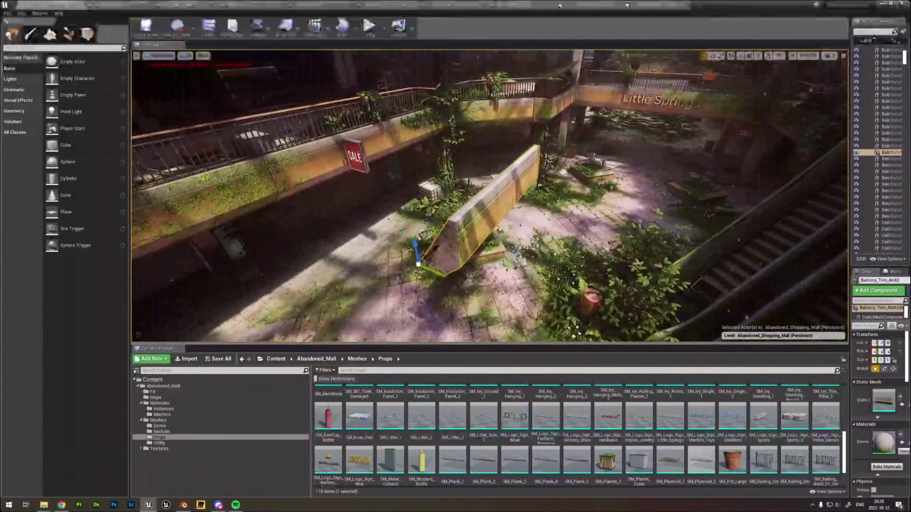
pyautogui.moveTo(506, 252)
pyautogui.keyDown('alt'); pyautogui.mouseDown()
pyautogui.moveTo(499, 225)
pyautogui.moveTo(498, 259)
pyautogui.mouseUp(); pyautogui.keyUp('alt')
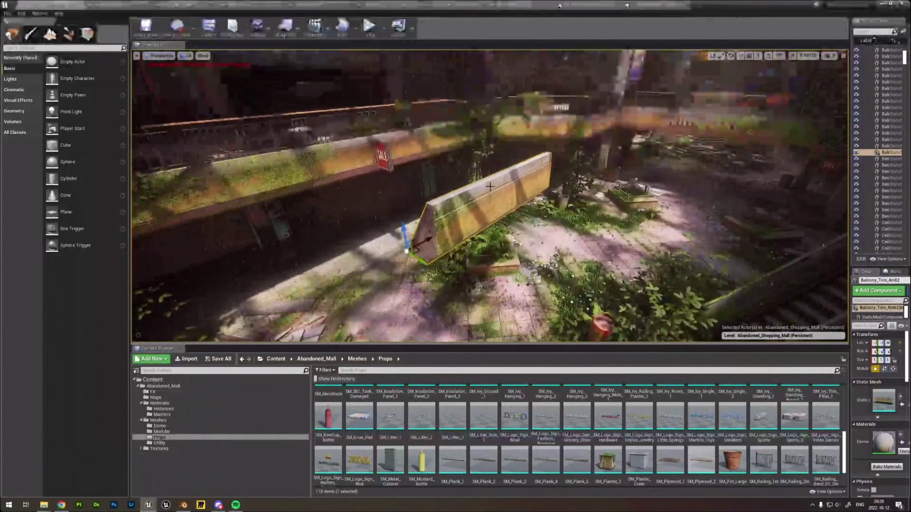
pyautogui.press('Delete')
pyautogui.keyDown('alt'); pyautogui.moveTo(485, 171); pyautogui.dragTo(496, 166); pyautogui.keyUp('alt')
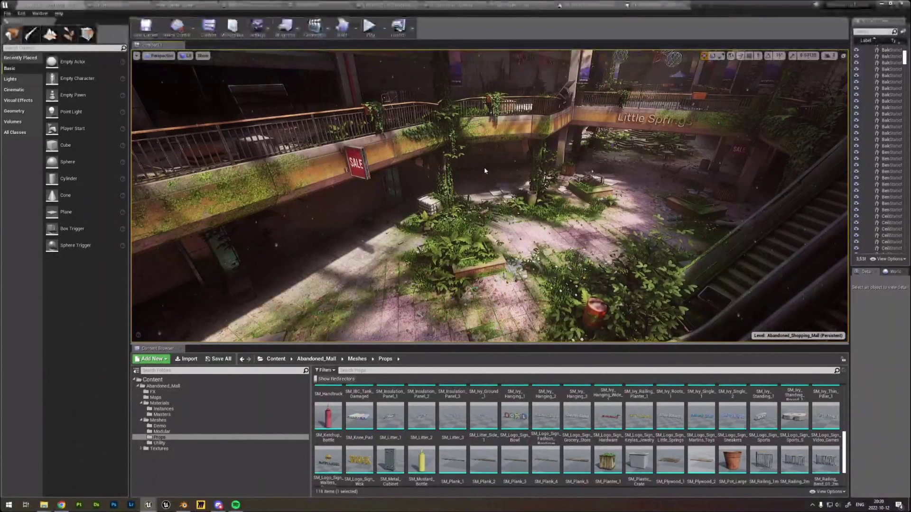
# Look over the mall atrium, examining the balconies, escalators, storefronts and skylight from several viewpoints.
pyautogui.moveTo(540, 159); pyautogui.dragTo(645, 93, button='right')
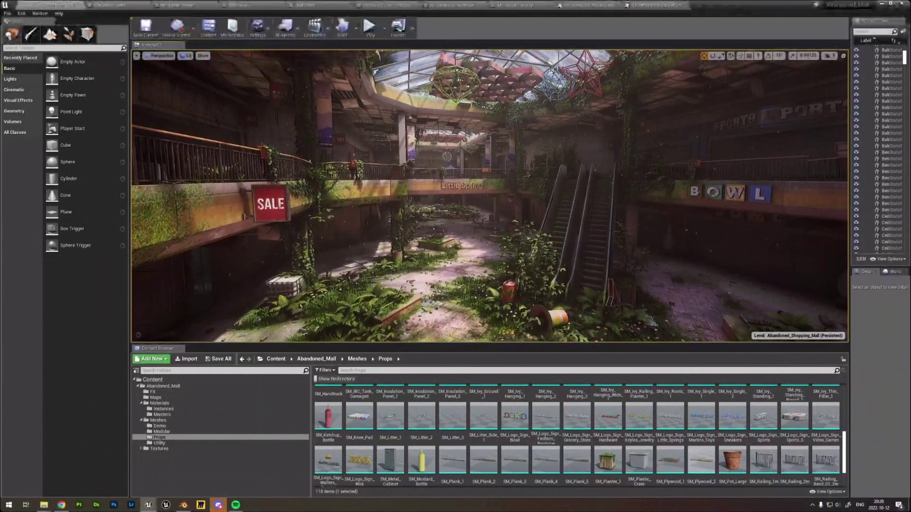
pyautogui.moveTo(701, 211)
pyautogui.mouseDown(button='right')
pyautogui.moveTo(695, 218)
pyautogui.moveTo(744, 214)
pyautogui.moveTo(746, 223)
pyautogui.moveTo(665, 214)
pyautogui.moveTo(696, 215)
pyautogui.mouseUp(button='right')
pyautogui.press('q')
pyautogui.press('d')
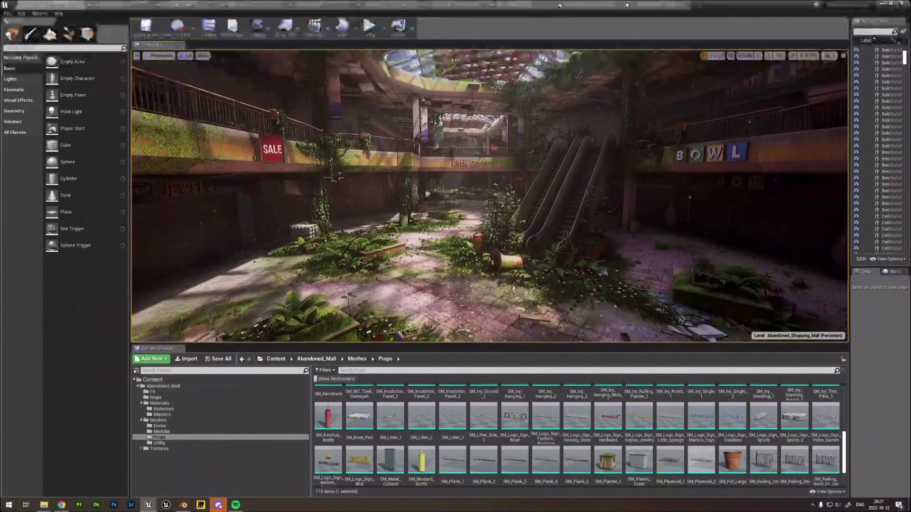
pyautogui.moveTo(490, 195); pyautogui.dragTo(411, 157, button='right')
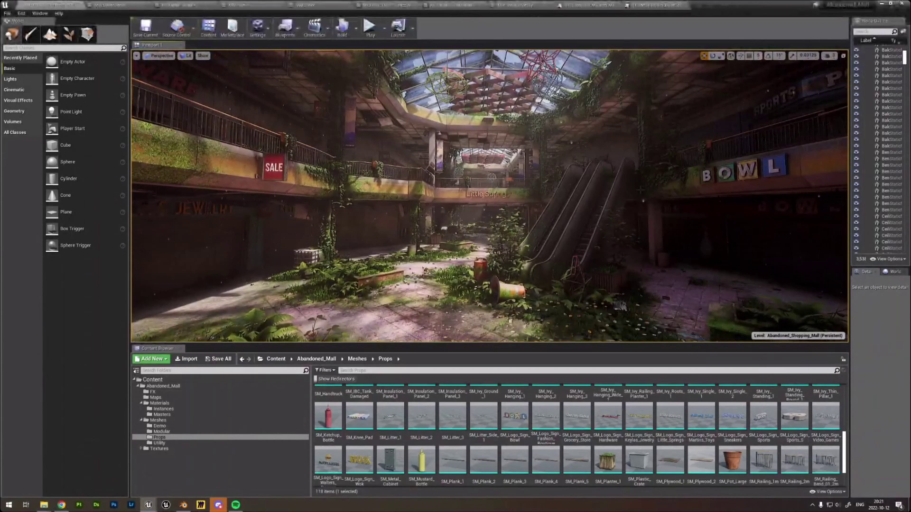
pyautogui.moveTo(640, 190); pyautogui.dragTo(656, 185, button='right')
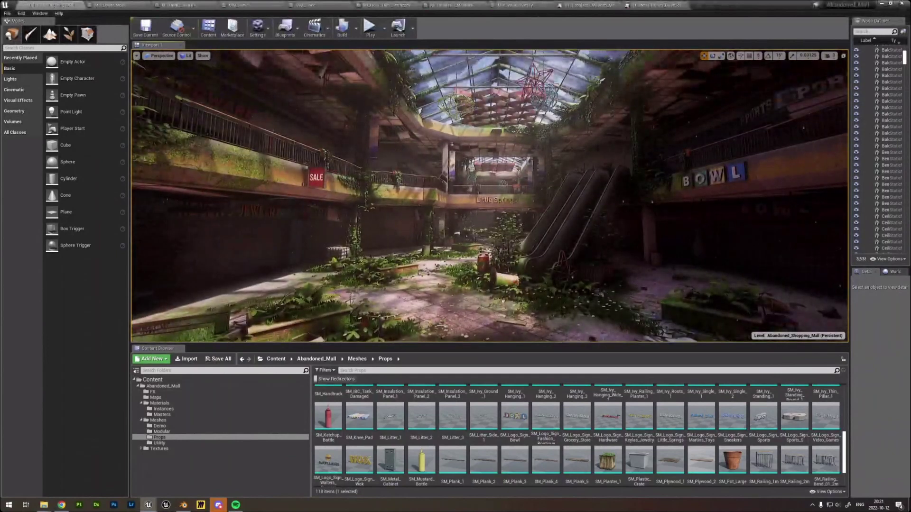
pyautogui.moveTo(489, 196); pyautogui.dragTo(467, 232, button='right')
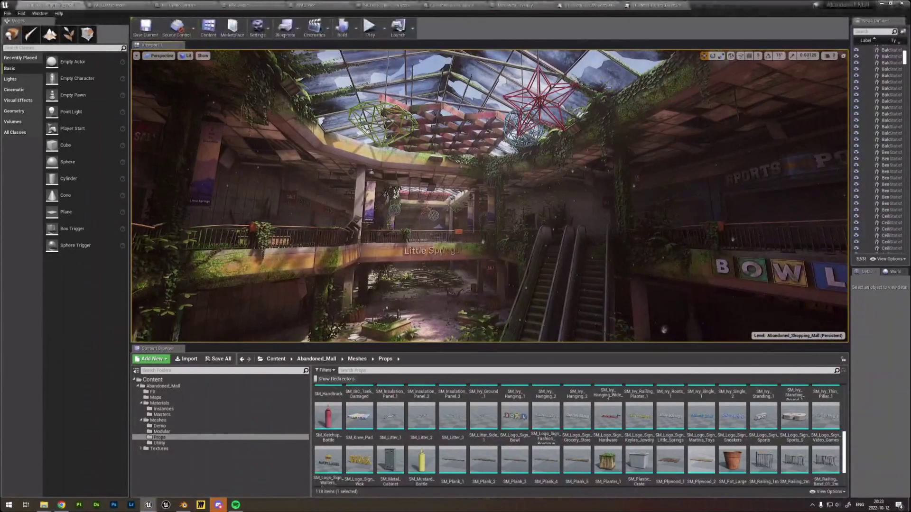
pyautogui.moveTo(479, 233); pyautogui.dragTo(459, 232, button='right')
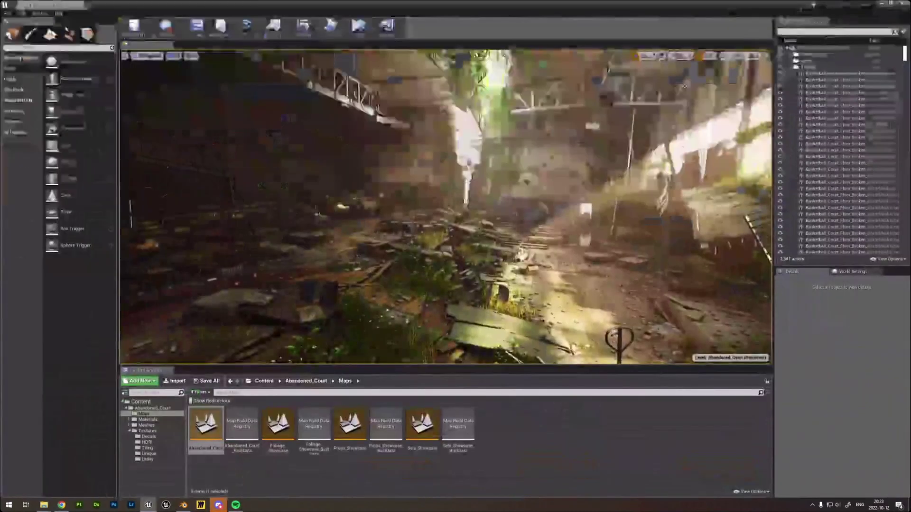
# Switch to the Abandoned_Court level and select the broken wall piece behind the basketball hoop.
pyautogui.moveTo(446, 207); pyautogui.dragTo(427, 169, button='right')
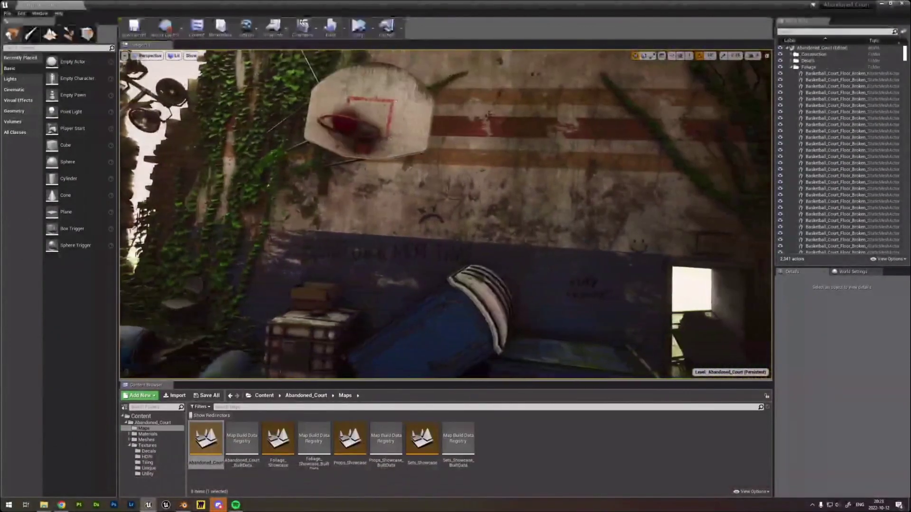
pyautogui.click(448, 199)
pyautogui.moveTo(448, 198); pyautogui.dragTo(417, 202, button='right')
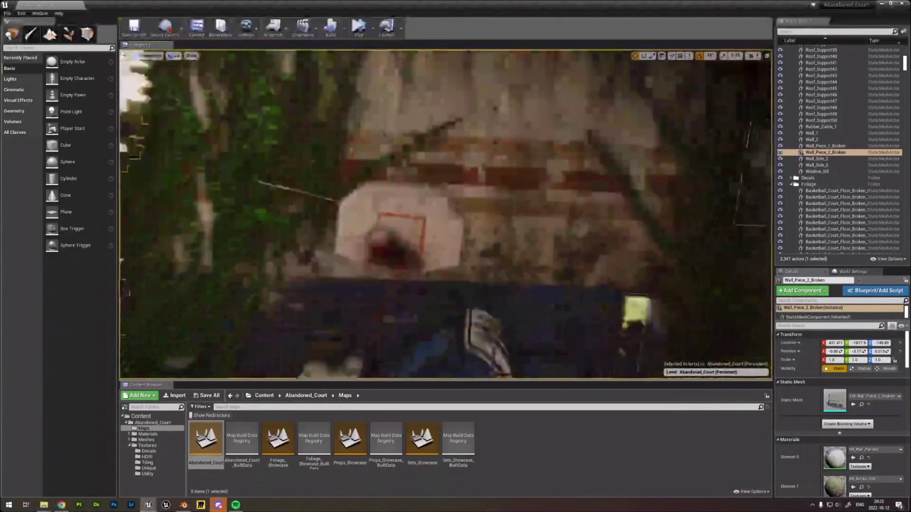
# Reveal the decal icons on the court's wall and select the Graffiti_5 and Graffiti_6 decals in turn.
pyautogui.moveTo(446, 213); pyautogui.dragTo(531, 230, button='right')
pyautogui.press('g')
pyautogui.click(449, 234)
pyautogui.click(533, 277)
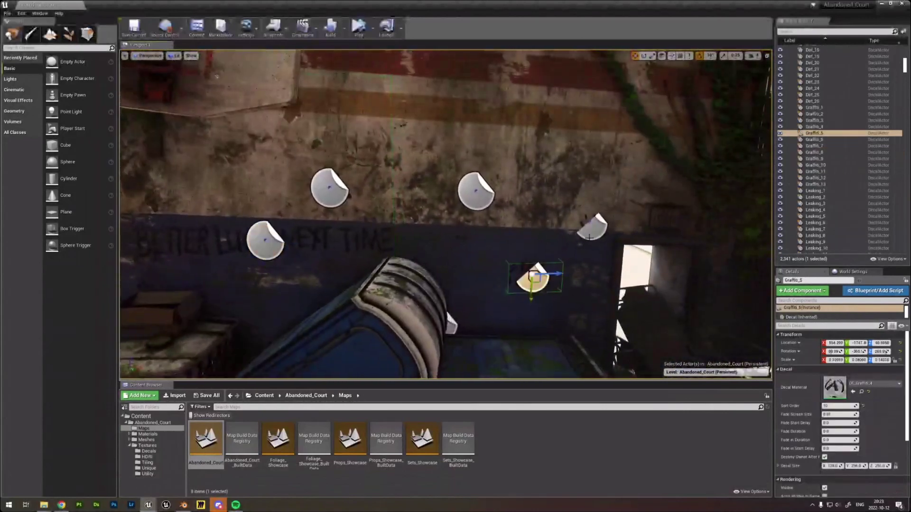
pyautogui.click(591, 224)
pyautogui.moveTo(592, 228); pyautogui.dragTo(592, 213, button='right')
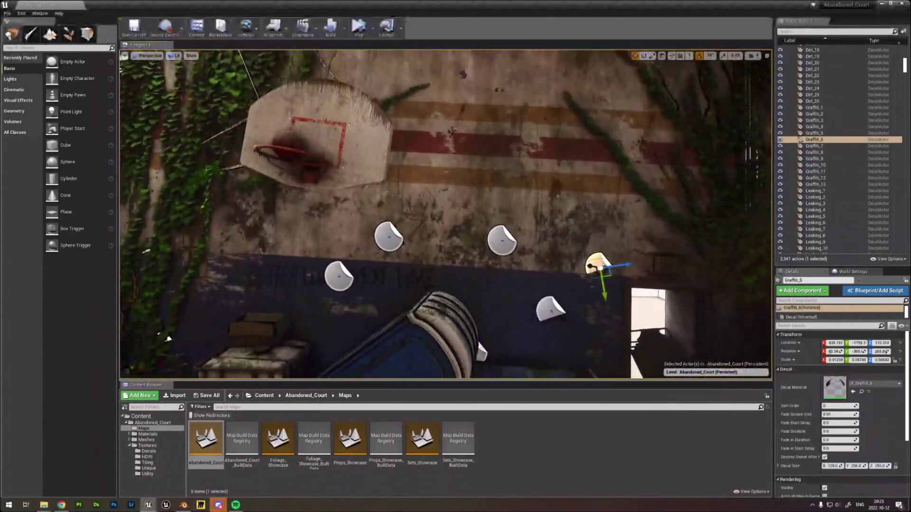
# Try hiding and moving the Leaking_7 decal below the painted wall stripes, undoing each change.
pyautogui.click(500, 245)
pyautogui.press('h')
pyautogui.hotkey('ctrl', 'z')
pyautogui.moveTo(499, 244); pyautogui.dragTo(499, 234, button='right')
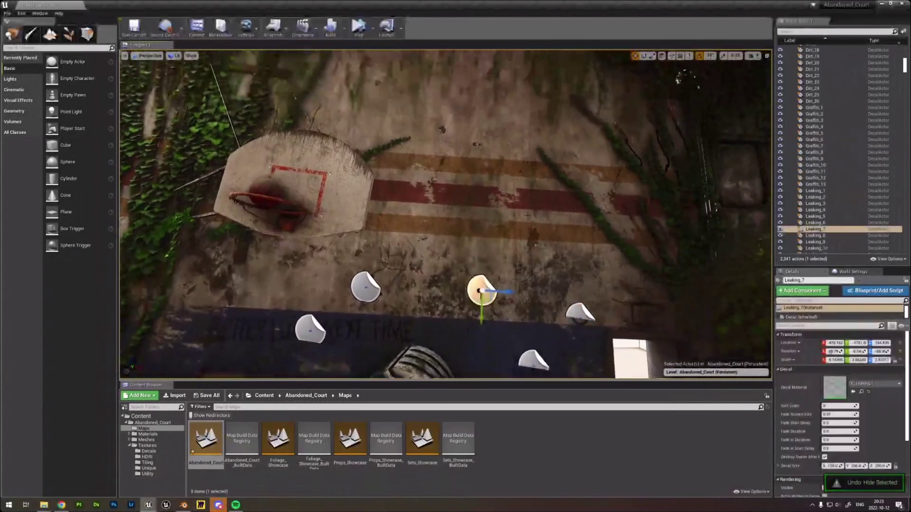
pyautogui.moveTo(487, 296)
pyautogui.mouseDown()
pyautogui.moveTo(509, 282)
pyautogui.moveTo(499, 294)
pyautogui.mouseUp()
pyautogui.hotkey('ctrl', 'z')
pyautogui.moveTo(498, 294); pyautogui.dragTo(472, 313, button='right')
pyautogui.press('s')
pyautogui.press('d')
pyautogui.press('w')
pyautogui.press('w')
pyautogui.press('s')
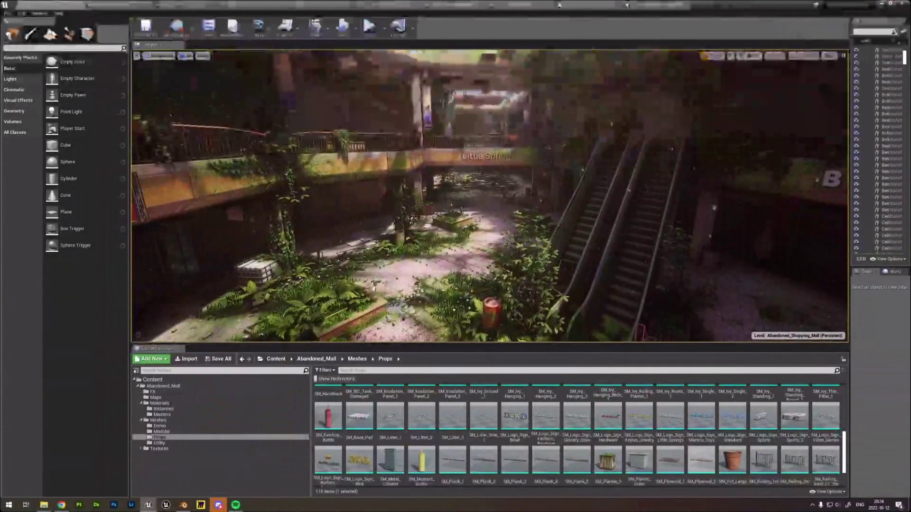
# Return to the Abandoned_Shopping_Mall level and enlarge its viewport to view the atrium.
pyautogui.moveTo(608, 344); pyautogui.dragTo(611, 418)
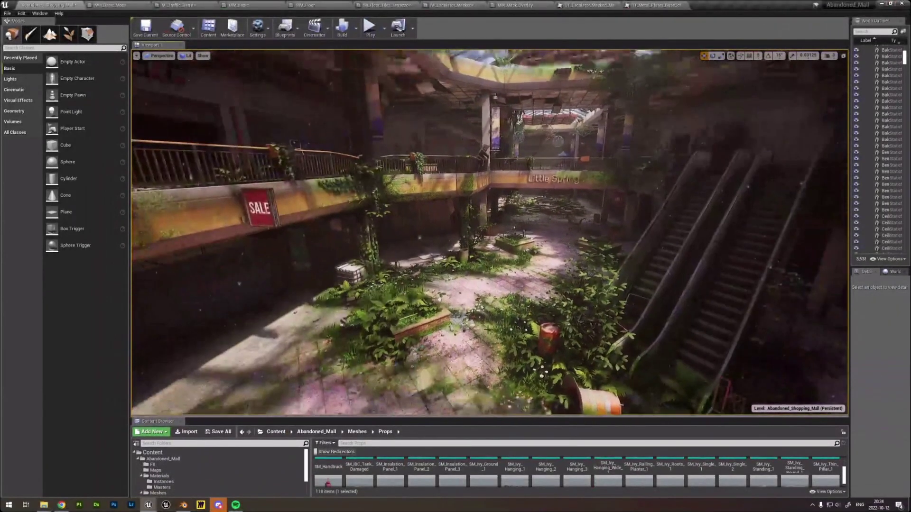
pyautogui.moveTo(488, 330)
pyautogui.mouseDown(button='right')
pyautogui.moveTo(487, 317)
pyautogui.moveTo(489, 327)
pyautogui.mouseUp(button='right')
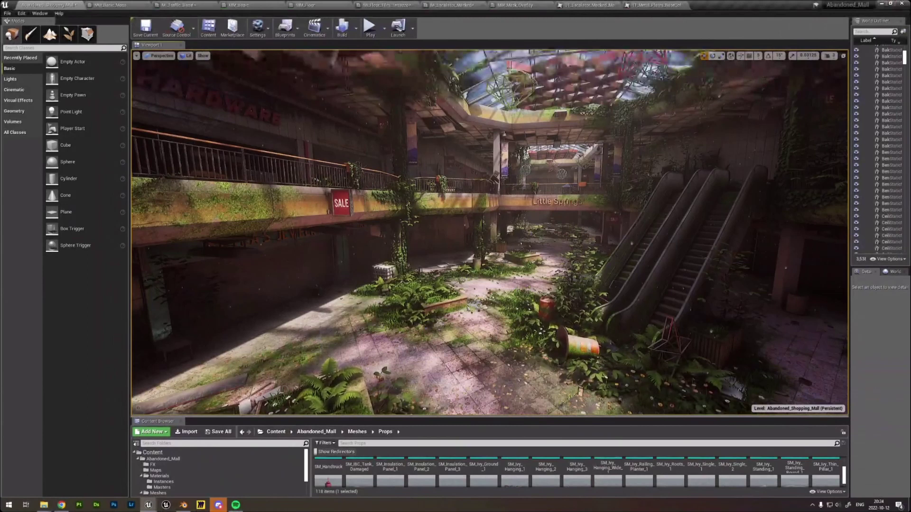
pyautogui.moveTo(490, 232); pyautogui.dragTo(496, 229, button='right')
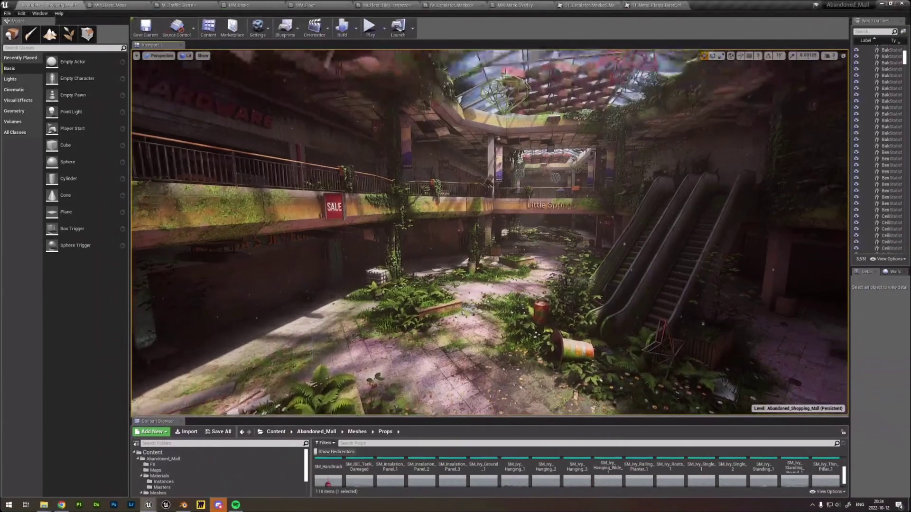
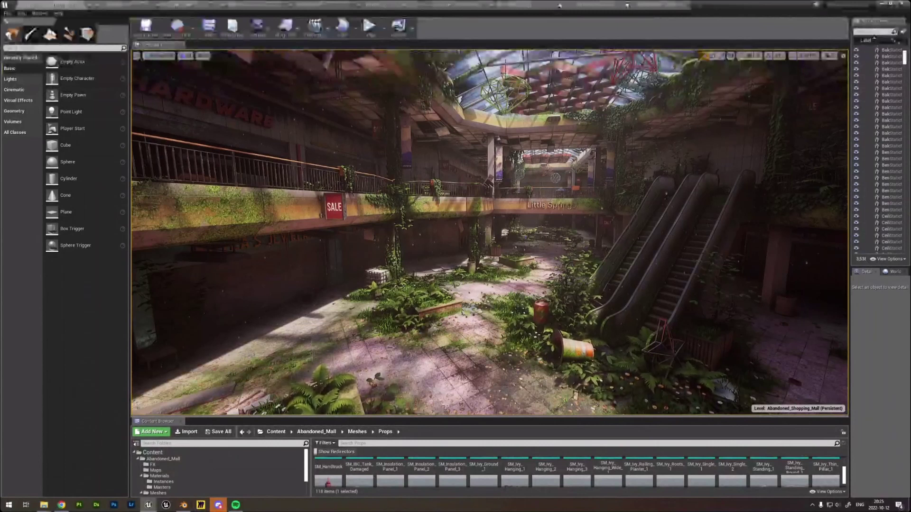
# Select the tiled restroom entrance wall on the upper floor for inspection.
pyautogui.moveTo(699, 222); pyautogui.dragTo(660, 91, button='right')
pyautogui.moveTo(617, 211); pyautogui.dragTo(612, 213, button='right')
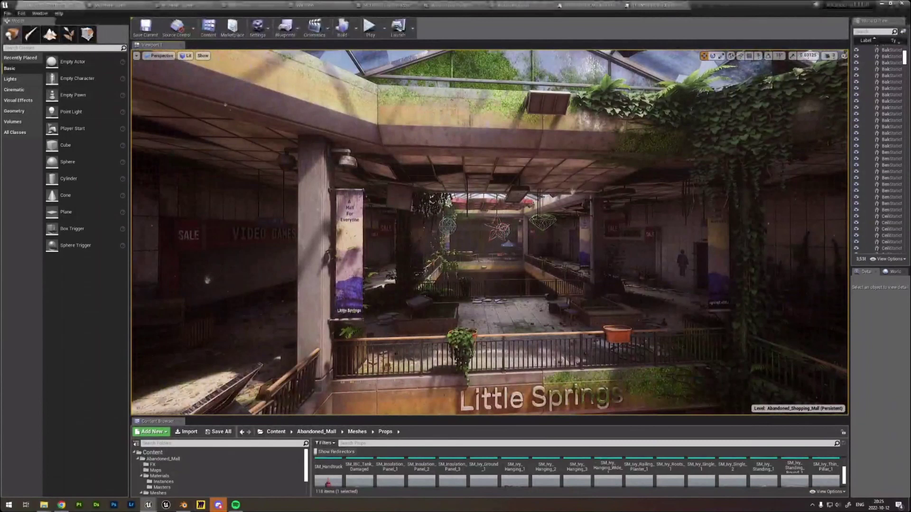
pyautogui.moveTo(612, 214); pyautogui.dragTo(812, 200, button='right')
pyautogui.click(635, 223)
pyautogui.keyDown('ctrl'); pyautogui.click(380, 247); pyautogui.keyUp('ctrl')
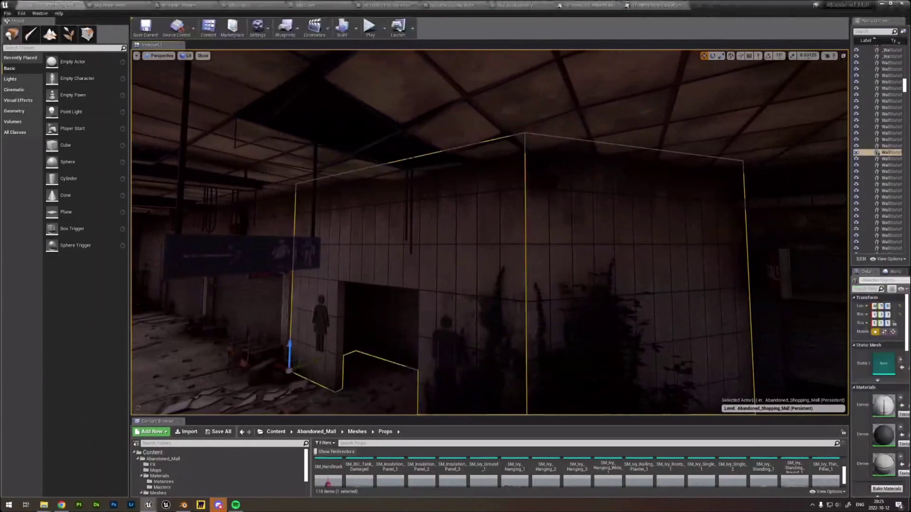
pyautogui.moveTo(379, 246); pyautogui.dragTo(311, 270, button='right')
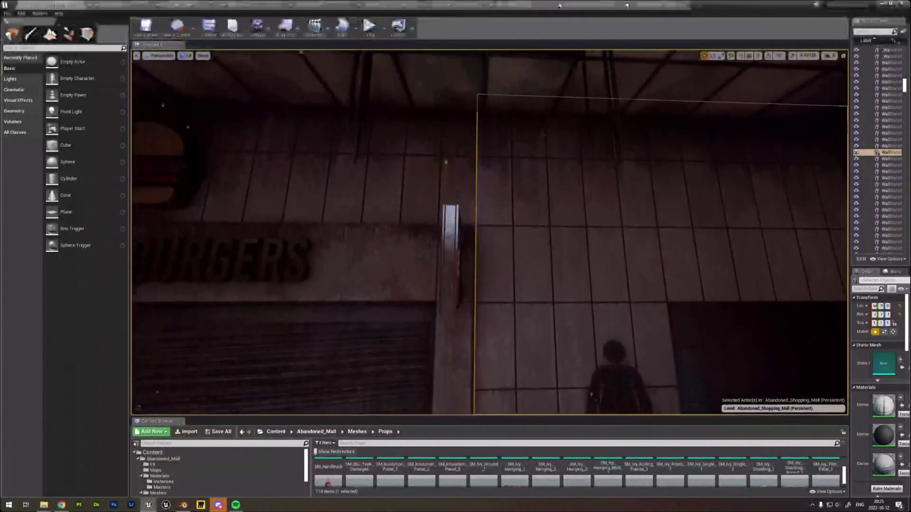
# Select the Wall_Storefront_1 pieces beside the Burgers sign and examine the wall tiles' surface up close.
pyautogui.click(418, 190)
pyautogui.click(531, 200)
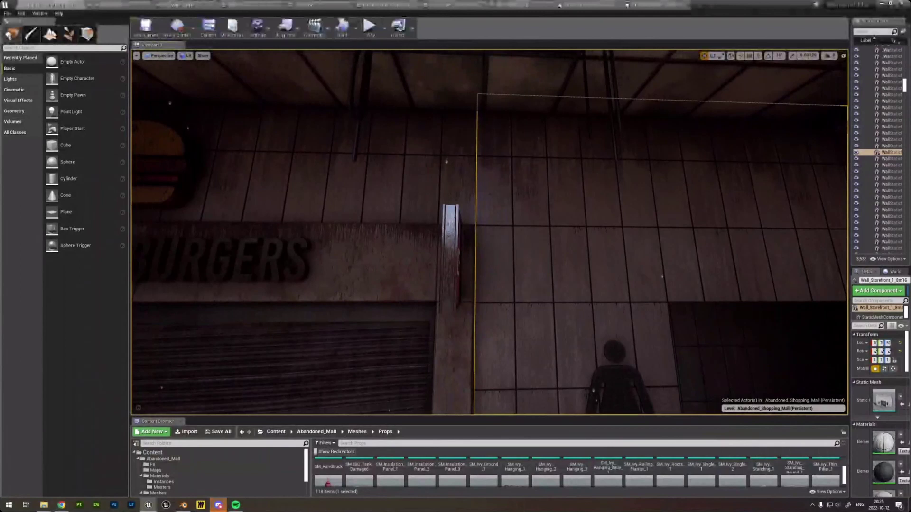
pyautogui.click(891, 166)
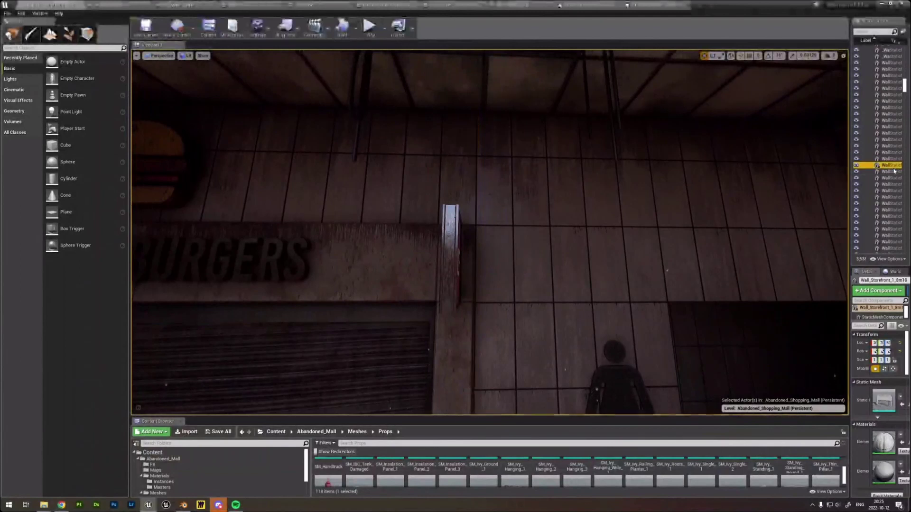
pyautogui.moveTo(489, 232); pyautogui.dragTo(476, 163, button='right')
pyautogui.press('w')
pyautogui.press('w')
pyautogui.moveTo(508, 123); pyautogui.dragTo(524, 132, button='right')
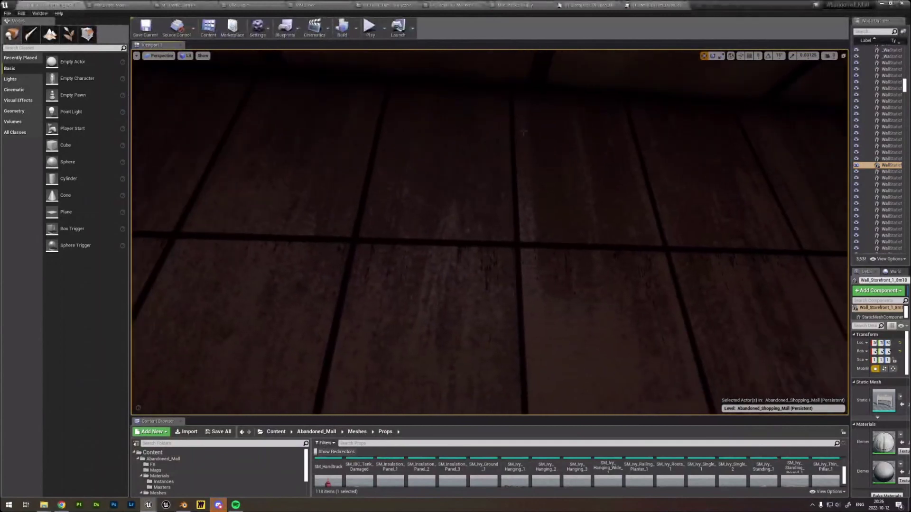
pyautogui.press('w')
pyautogui.moveTo(463, 204); pyautogui.dragTo(481, 203, button='right')
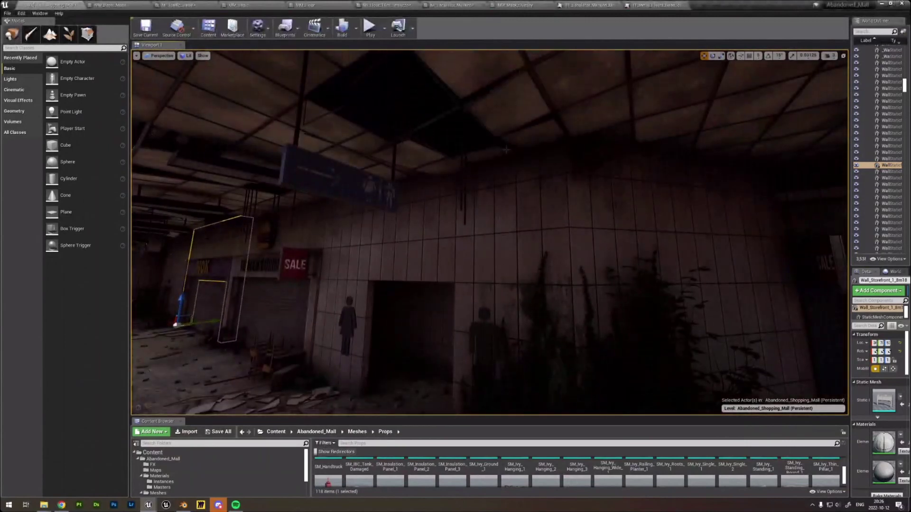
# Duplicate the red branding strip beside the Hardware storefront and raise the copy above the original.
pyautogui.moveTo(481, 203); pyautogui.dragTo(481, 203, button='right')
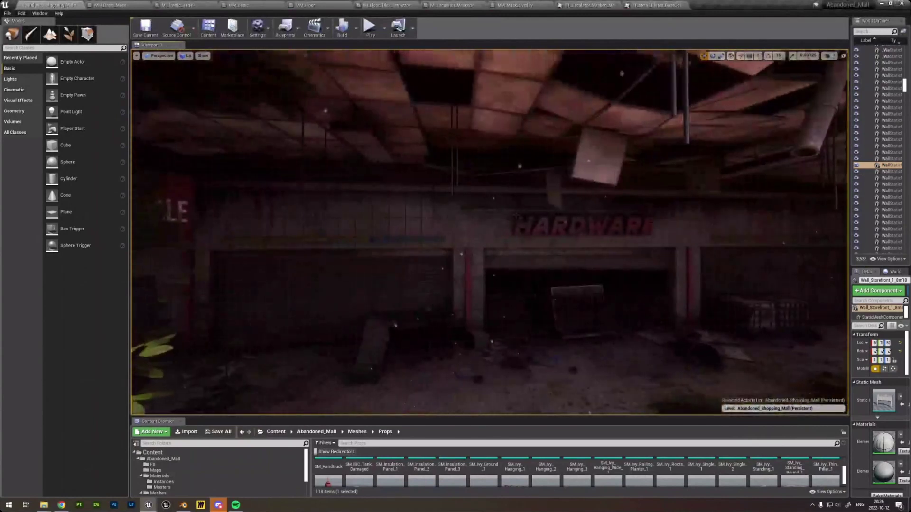
pyautogui.click(470, 265)
pyautogui.keyDown('alt'); pyautogui.moveTo(468, 328); pyautogui.dragTo(477, 226); pyautogui.keyUp('alt')
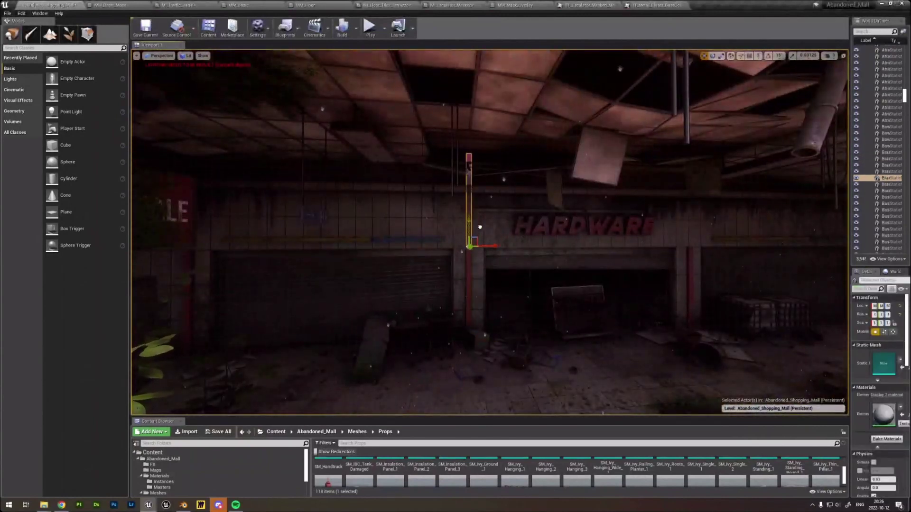
pyautogui.moveTo(477, 226); pyautogui.dragTo(477, 225, button='right')
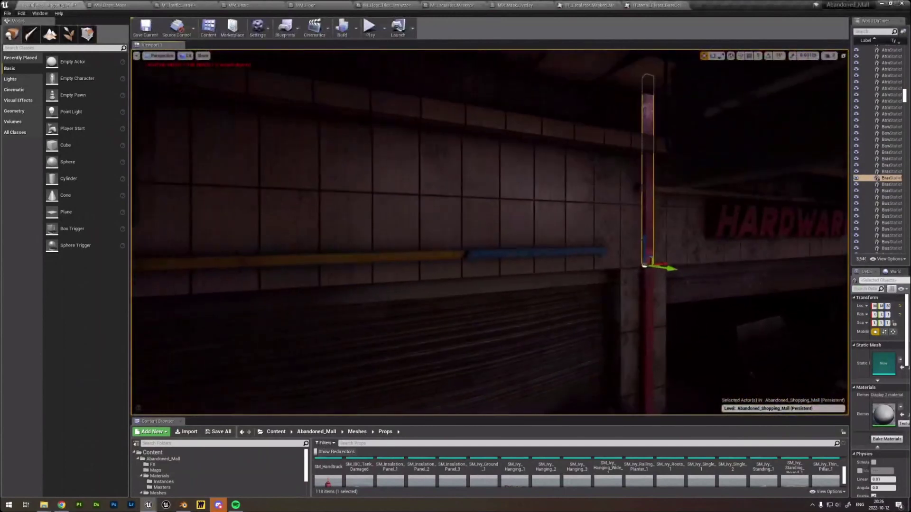
pyautogui.moveTo(650, 242); pyautogui.dragTo(650, 242, button='right')
# Reselect the raised red branding strip copy beside the Hardware sign and delete it.
pyautogui.click(650, 242)
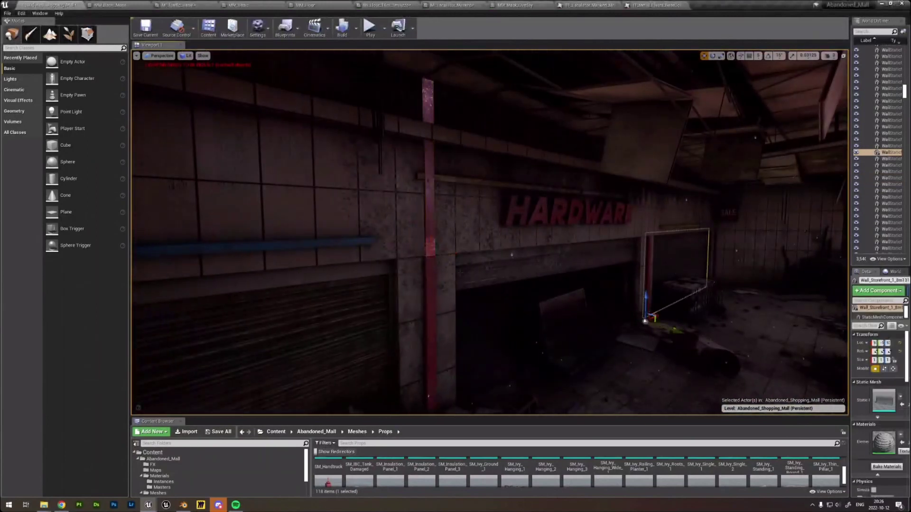
pyautogui.hotkey('ctrl', 'z')
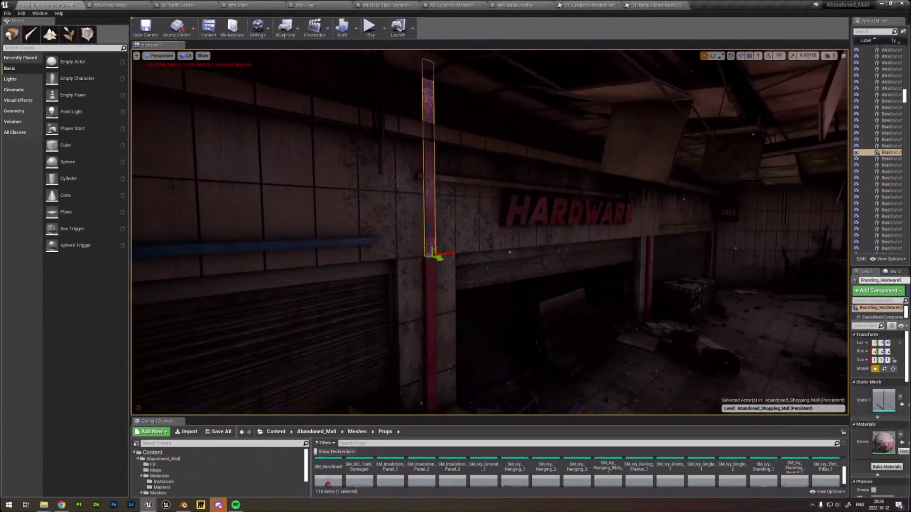
pyautogui.moveTo(650, 242); pyautogui.dragTo(763, 242, button='right')
pyautogui.press('Delete')
# Look over the Hardware and Video Games storefronts and the atrium, and switch to the alley scene in Blender.
pyautogui.moveTo(404, 323); pyautogui.dragTo(410, 321, button='right')
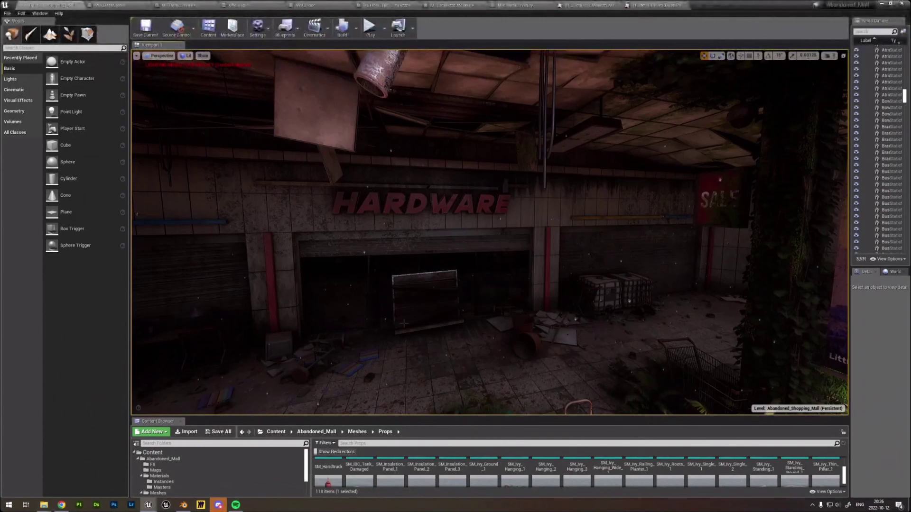
pyautogui.press('w')
pyautogui.moveTo(404, 323); pyautogui.dragTo(503, 299, button='right')
pyautogui.press('s')
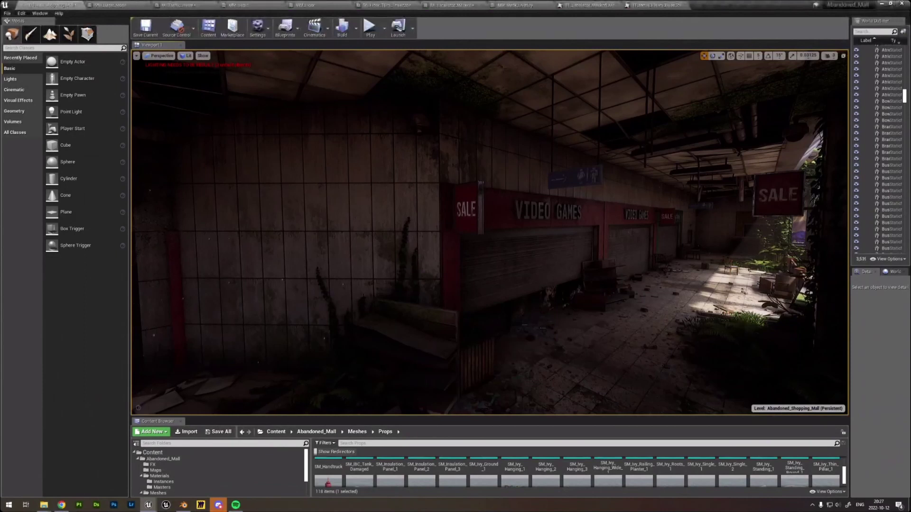
pyautogui.moveTo(489, 233); pyautogui.dragTo(664, 213, button='right')
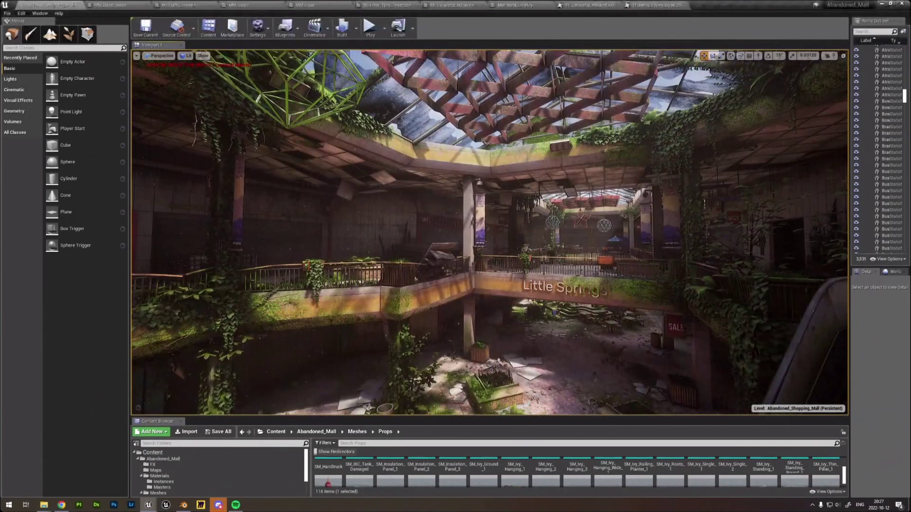
pyautogui.hotkey('alt', 'Tab')
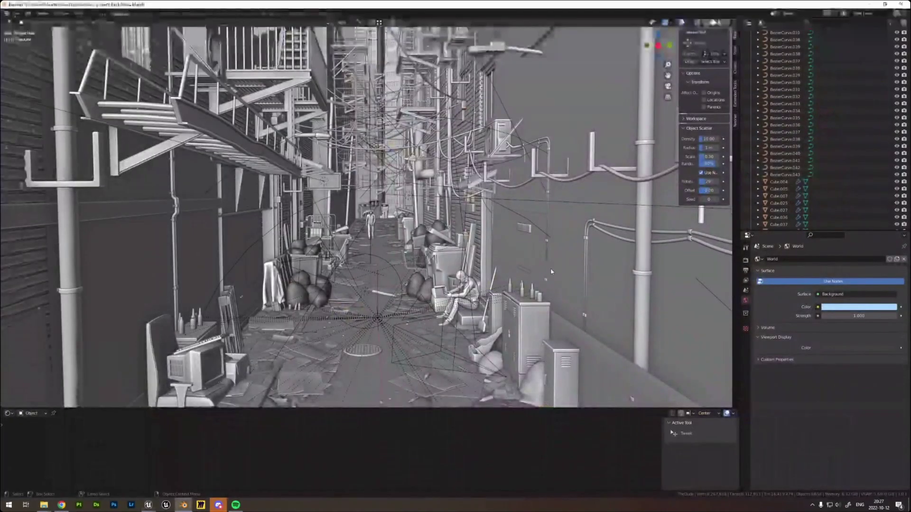
# Hide the viewport overlays and look over the alley's untextured geometry from the street level.
pyautogui.click(682, 22)
pyautogui.click(665, 22)
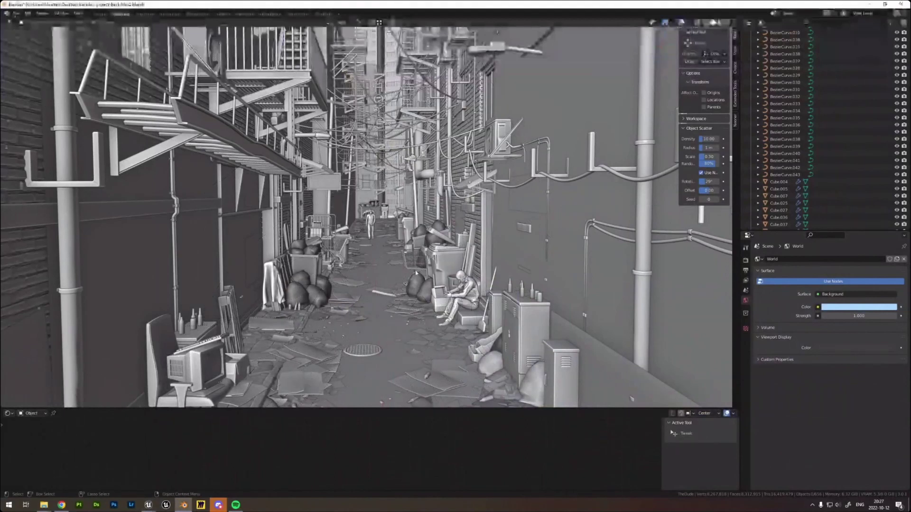
pyautogui.keyDown('alt'); pyautogui.moveTo(488, 193); pyautogui.dragTo(467, 222); pyautogui.keyUp('alt')
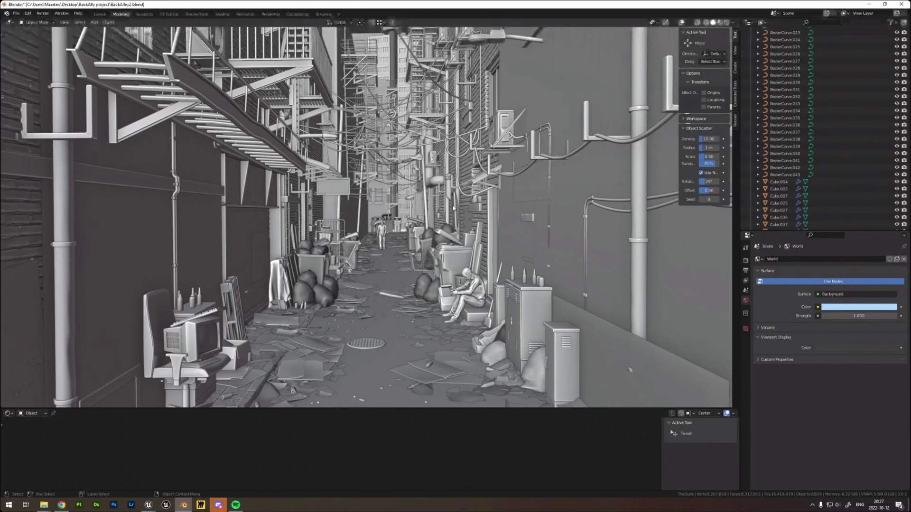
pyautogui.keyDown('shift'); pyautogui.moveTo(380, 209); pyautogui.dragTo(419, 165, button='middle'); pyautogui.keyUp('shift')
pyautogui.scroll(2, 421, 165)
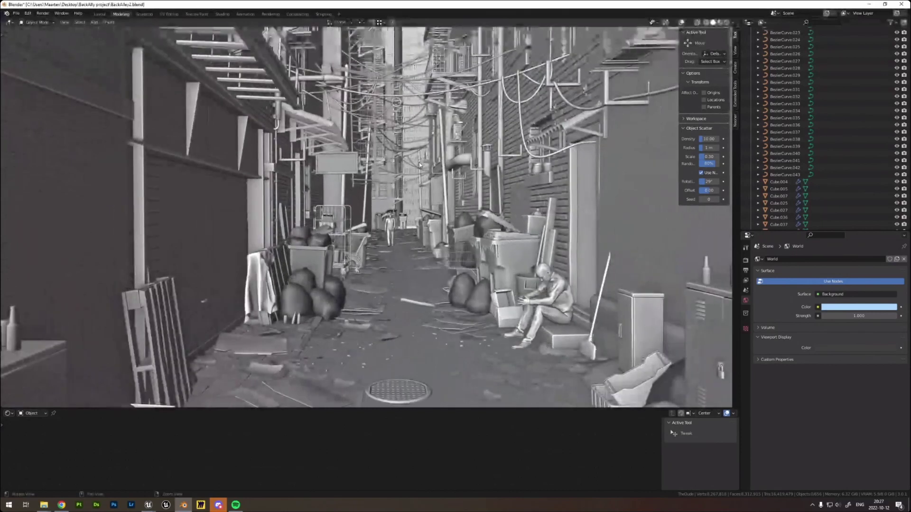
pyautogui.scroll(2, 409, 171)
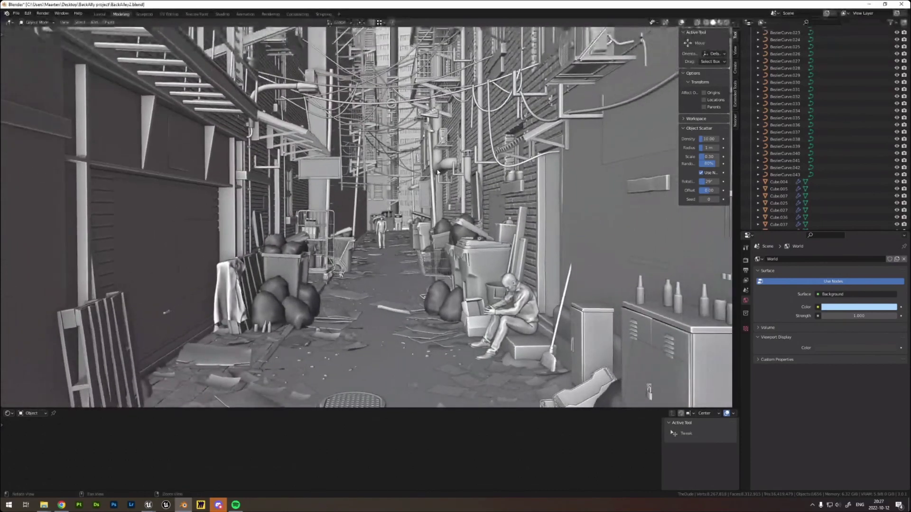
pyautogui.keyDown('shift'); pyautogui.moveTo(409, 172); pyautogui.dragTo(408, 160, button='middle'); pyautogui.keyUp('shift')
# Switch the viewport to Material Preview shading and look over the textured alley with its brick walls and street props.
pyautogui.click(720, 23)
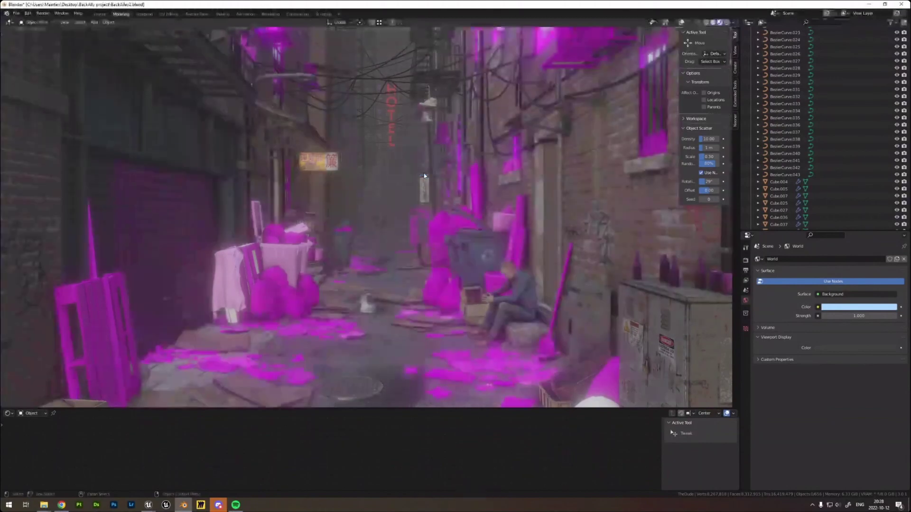
pyautogui.scroll(1, 429, 167)
pyautogui.scroll(-1, 435, 157)
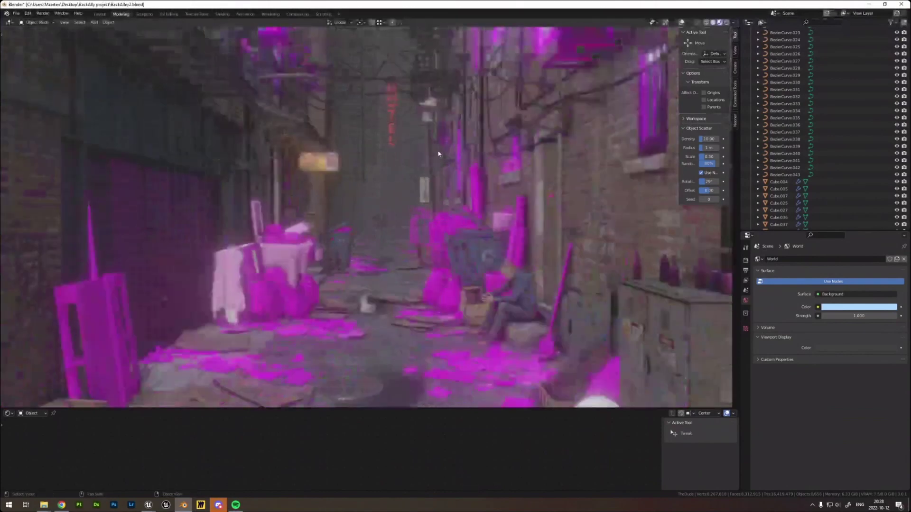
pyautogui.scroll(3, 432, 173)
pyautogui.moveTo(433, 185)
pyautogui.mouseDown(button='middle')
pyautogui.moveTo(452, 208)
pyautogui.moveTo(414, 166)
pyautogui.moveTo(425, 172)
pyautogui.mouseUp(button='middle')
pyautogui.scroll(-4, 414, 175)
pyautogui.scroll(5, 427, 171)
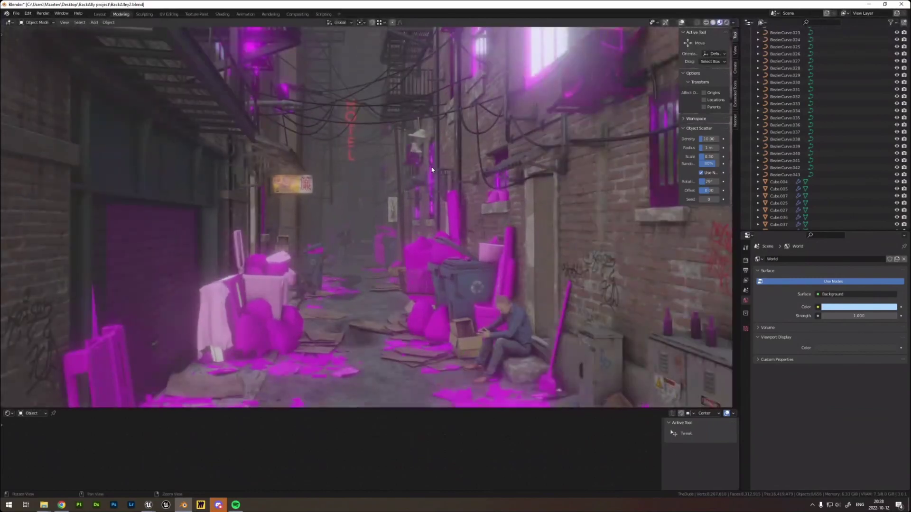
pyautogui.keyDown('alt'); pyautogui.moveTo(431, 169); pyautogui.dragTo(435, 140, button='middle'); pyautogui.keyUp('alt')
pyautogui.scroll(2, 435, 139)
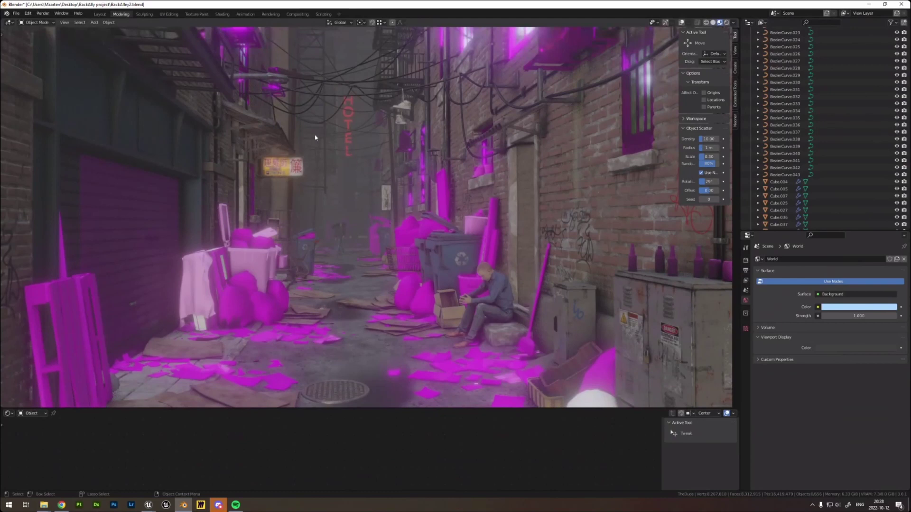
# Select the beige brick building beside the fire escape balcony and examine the buildings at the alley's far end.
pyautogui.moveTo(381, 181); pyautogui.dragTo(167, 279, button='middle')
pyautogui.keyDown('alt'); pyautogui.moveTo(299, 245); pyautogui.dragTo(200, 301, button='middle'); pyautogui.keyUp('alt')
pyautogui.keyDown('alt'); pyautogui.moveTo(350, 191); pyautogui.dragTo(260, 254, button='middle'); pyautogui.keyUp('alt')
pyautogui.moveTo(342, 232)
pyautogui.keyDown('alt'); pyautogui.mouseDown(button='middle')
pyautogui.moveTo(289, 260)
pyautogui.moveTo(332, 228)
pyautogui.moveTo(262, 220)
pyautogui.moveTo(370, 252)
pyautogui.moveTo(363, 257)
pyautogui.moveTo(378, 226)
pyautogui.moveTo(422, 216)
pyautogui.moveTo(432, 201)
pyautogui.moveTo(490, 205)
pyautogui.moveTo(467, 209)
pyautogui.mouseUp(button='middle'); pyautogui.keyUp('alt')
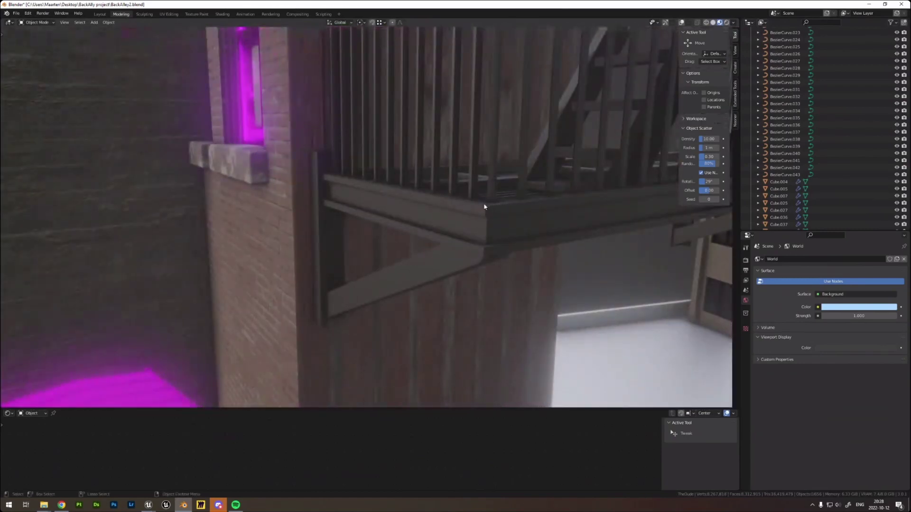
pyautogui.click(381, 147)
pyautogui.keyDown('alt'); pyautogui.moveTo(465, 215); pyautogui.dragTo(443, 218, button='right'); pyautogui.keyUp('alt')
pyautogui.keyDown('alt'); pyautogui.moveTo(443, 218); pyautogui.dragTo(480, 215); pyautogui.keyUp('alt')
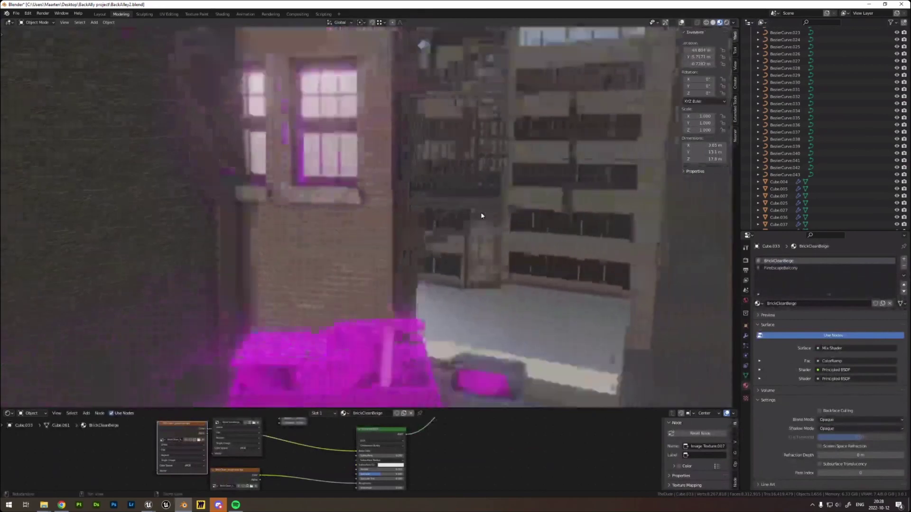
pyautogui.keyDown('alt'); pyautogui.moveTo(480, 215); pyautogui.dragTo(512, 219, button='right'); pyautogui.keyUp('alt')
pyautogui.moveTo(512, 220); pyautogui.dragTo(411, 208, button='middle')
pyautogui.keyDown('alt'); pyautogui.moveTo(410, 208); pyautogui.dragTo(413, 215, button='right'); pyautogui.keyUp('alt')
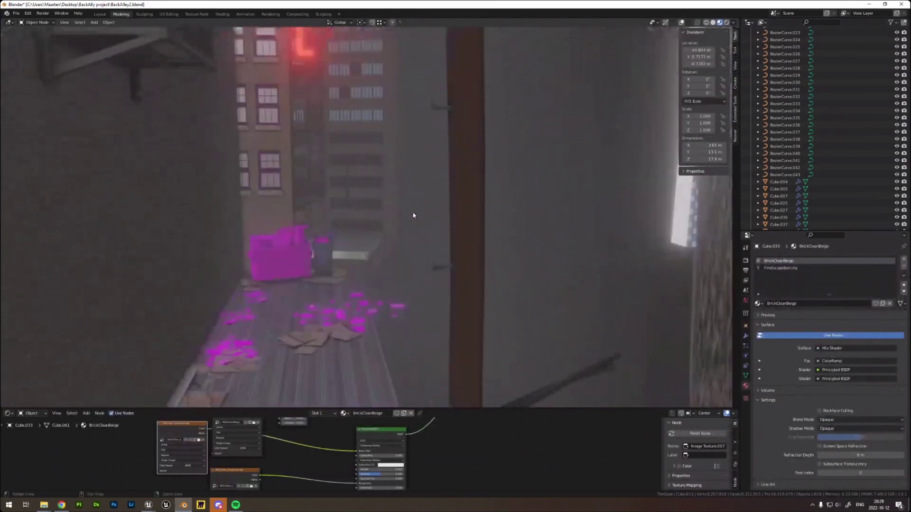
# Examine the graffiti-covered brick wall with its pipes and cables, and view the alley from balcony height.
pyautogui.keyDown('alt'); pyautogui.moveTo(413, 216); pyautogui.dragTo(368, 166, button='middle'); pyautogui.keyUp('alt')
pyautogui.scroll(1, 364, 177)
pyautogui.scroll(-2, 368, 197)
pyautogui.scroll(3, 372, 158)
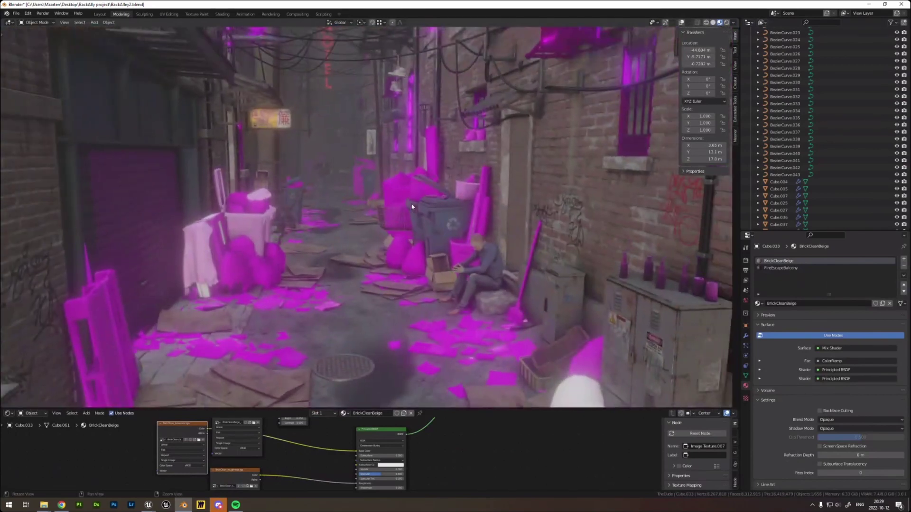
pyautogui.moveTo(427, 202); pyautogui.dragTo(530, 180, button='middle')
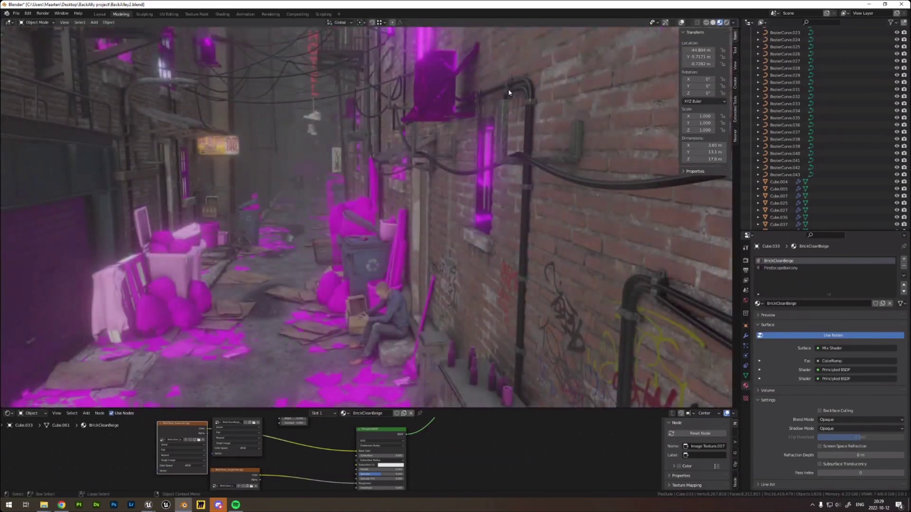
pyautogui.moveTo(460, 216)
pyautogui.keyDown('shift'); pyautogui.mouseDown(button='middle')
pyautogui.moveTo(458, 205)
pyautogui.moveTo(453, 212)
pyautogui.mouseUp(button='middle'); pyautogui.keyUp('shift')
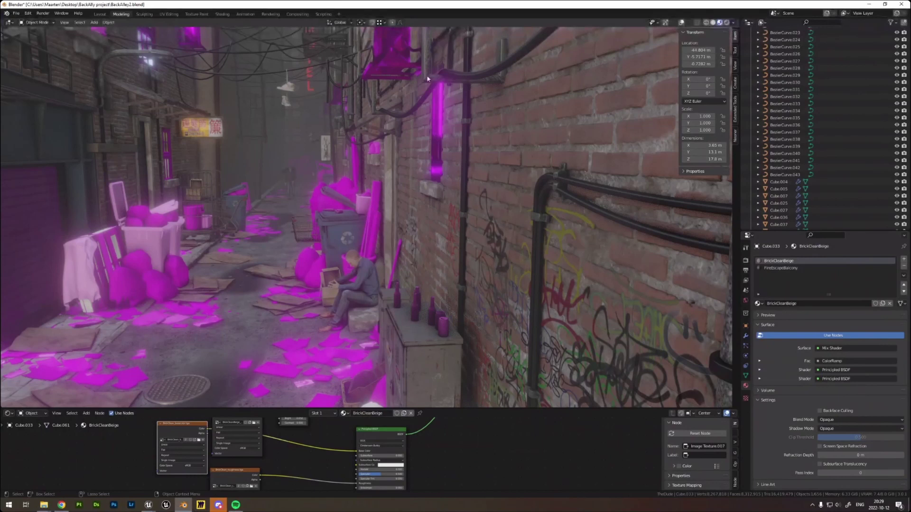
pyautogui.moveTo(427, 79); pyautogui.dragTo(410, 132, button='middle')
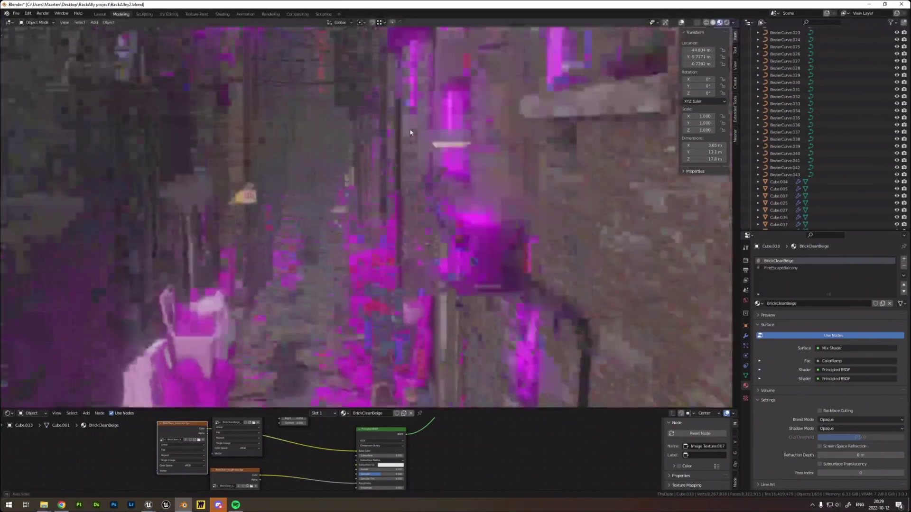
pyautogui.scroll(-3, 400, 161)
pyautogui.scroll(5, 311, 209)
pyautogui.moveTo(319, 207); pyautogui.dragTo(332, 195, button='middle')
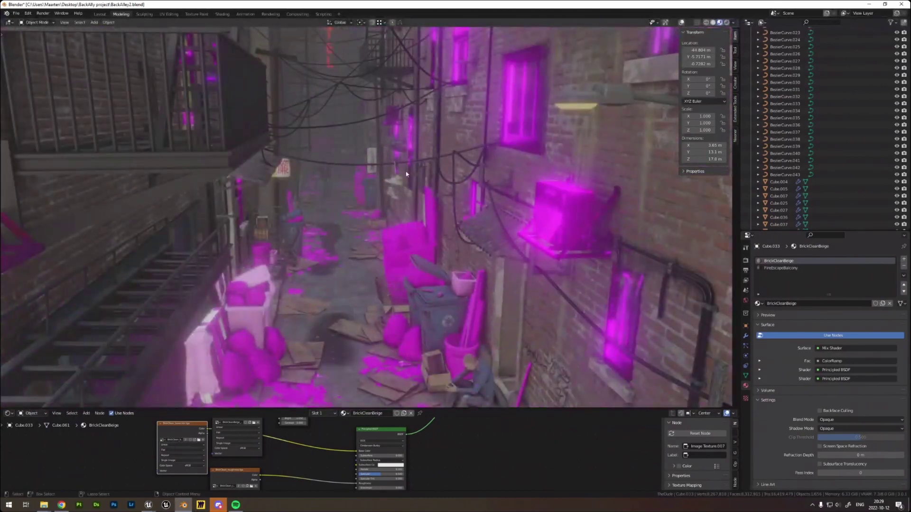
# Switch back to the Abandoned Mall level in Unreal Editor and look over the atrium, balconies and escalators.
pyautogui.click(864, 4)
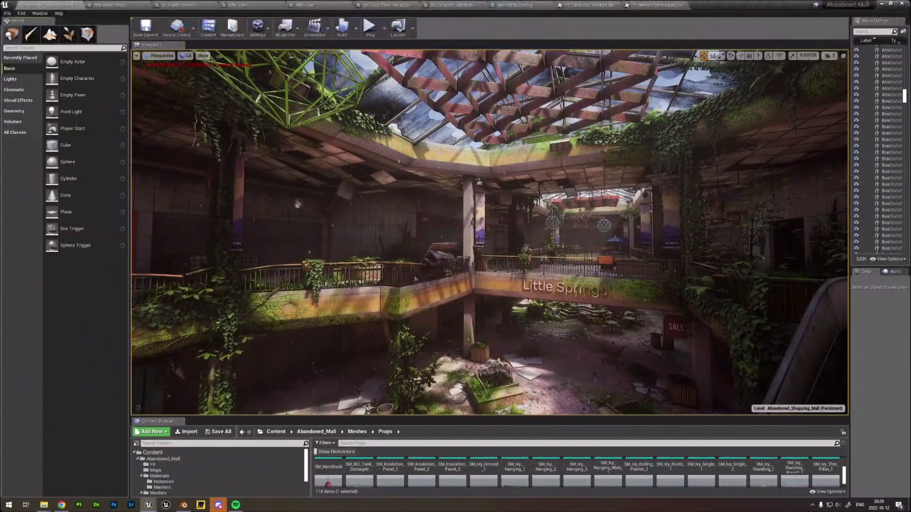
pyautogui.scroll(-3, 490, 232)
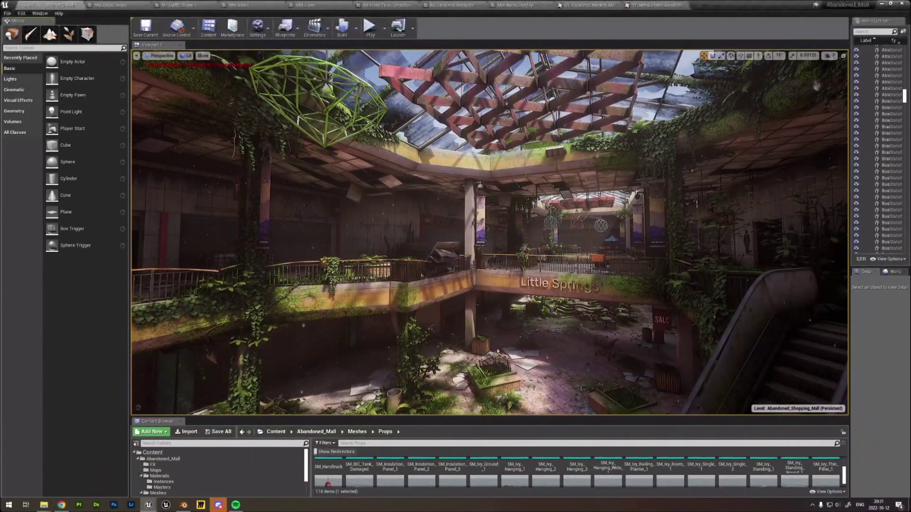
pyautogui.press('d')
pyautogui.press('s')
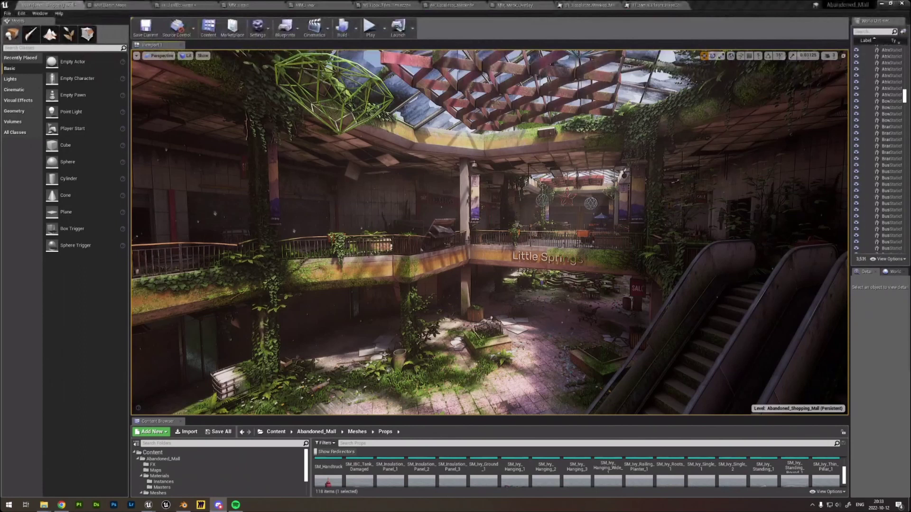
pyautogui.hotkey('alt', 'Tab')
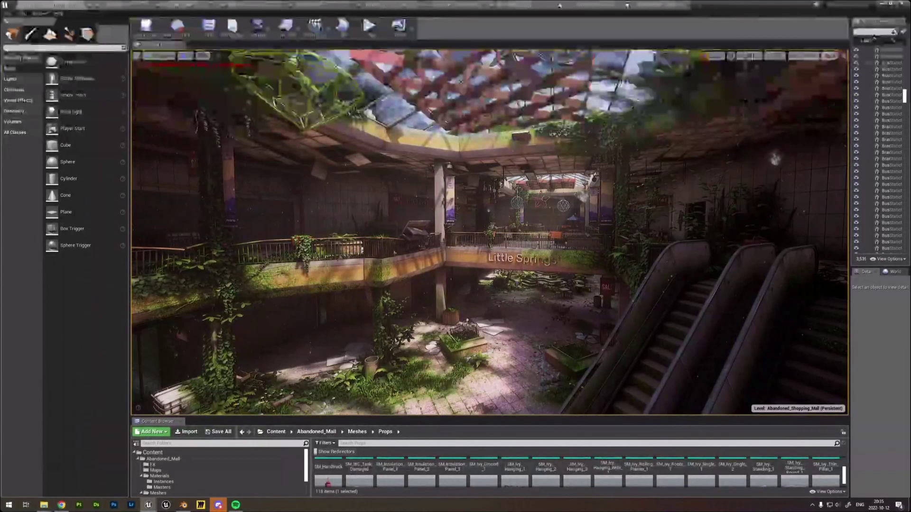
pyautogui.moveTo(490, 232); pyautogui.dragTo(521, 232, button='right')
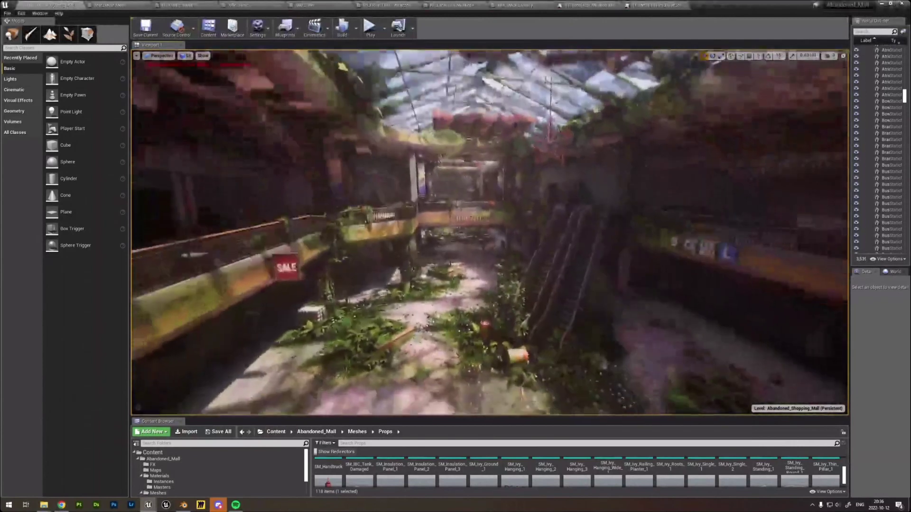
# Switch to the Abandoned_Court project window and look over the ruined court for comparison.
pyautogui.moveTo(151, 505)
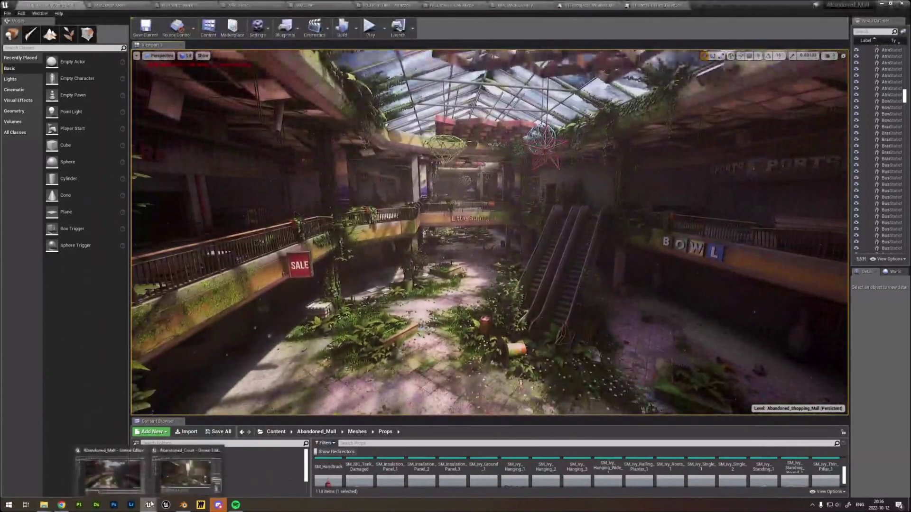
pyautogui.click(186, 473)
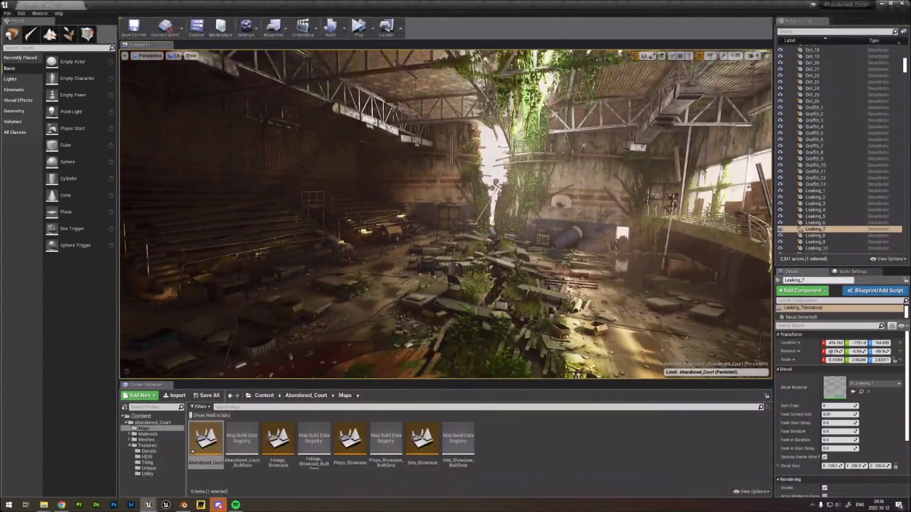
pyautogui.moveTo(446, 214); pyautogui.dragTo(491, 214, button='right')
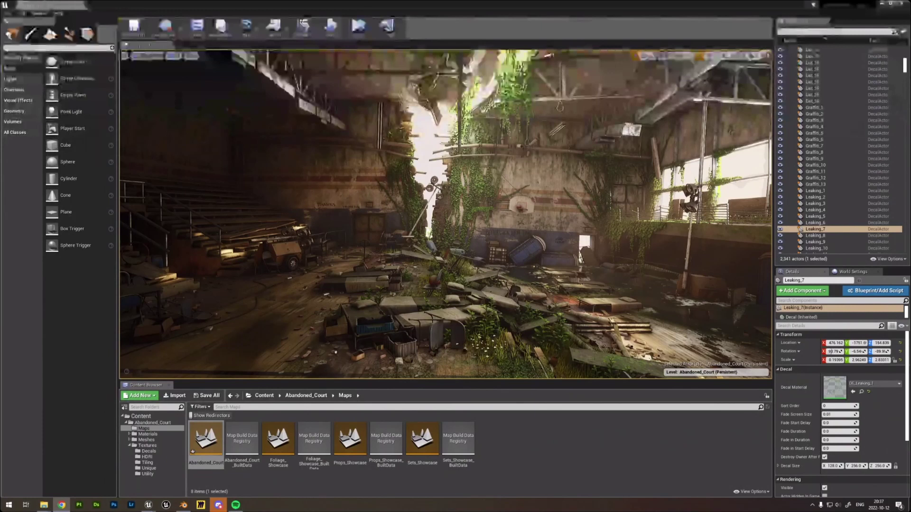
# Bring the browser window with ArtStation's Abandoned Theater page into view, maximize it, and dismiss the Google sign-in prompt.
pyautogui.moveTo(910, 88); pyautogui.dragTo(746, 59)
pyautogui.doubleClick(746, 59)
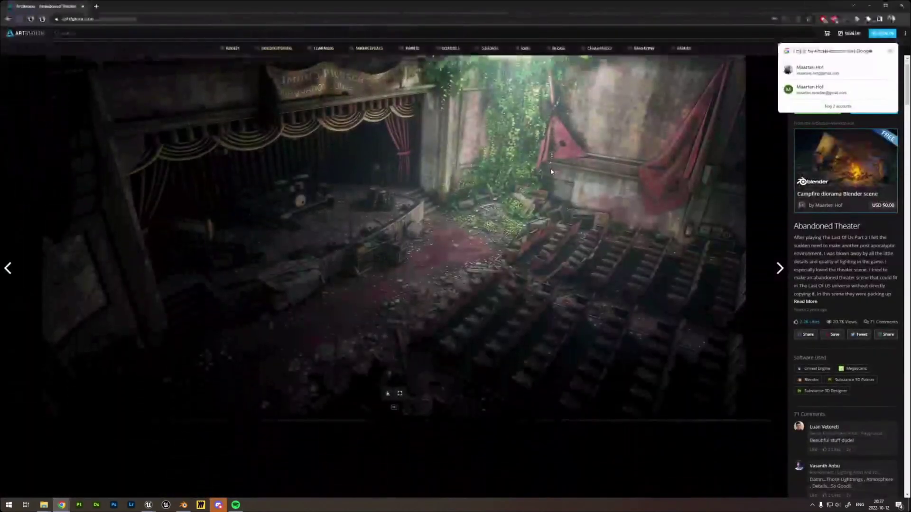
pyautogui.click(890, 52)
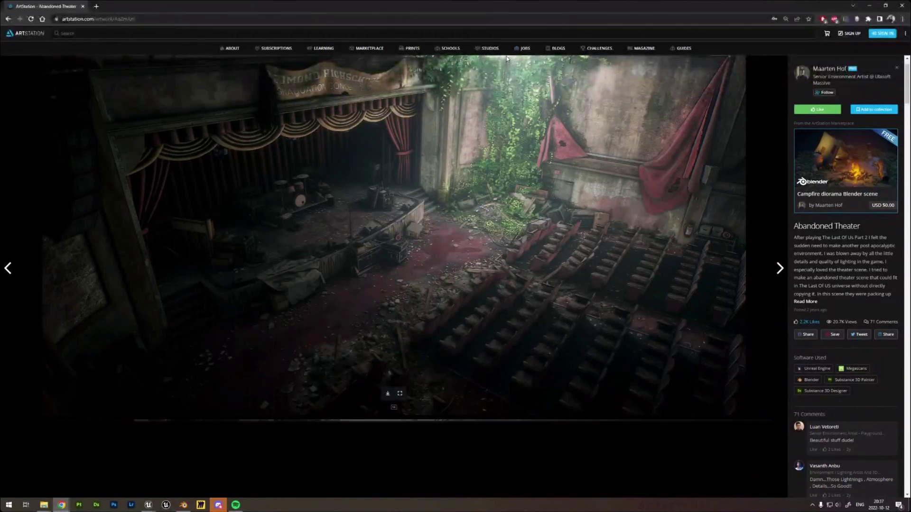
# Examine the Abandoned Theater artwork images, including the stage, seating rows, guitar close-up and overgrown wall.
pyautogui.scroll(-14, 520, 76)
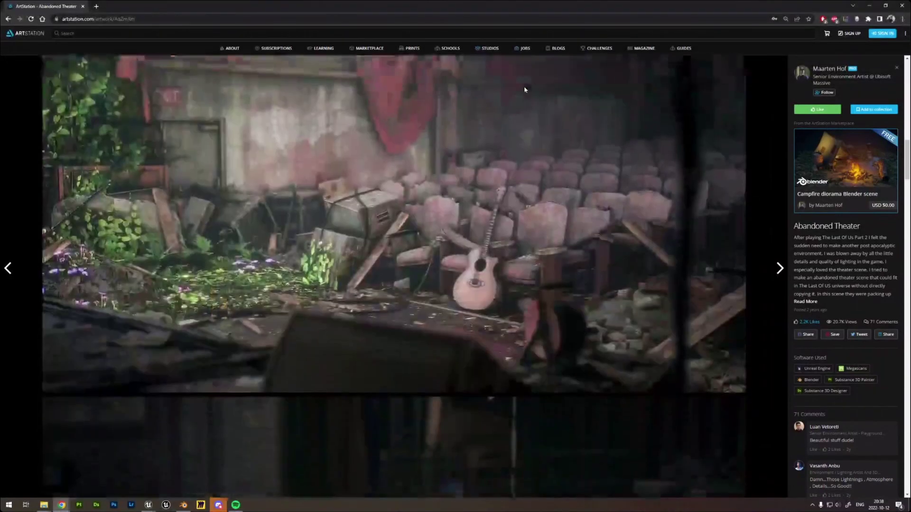
pyautogui.scroll(-10, 524, 87)
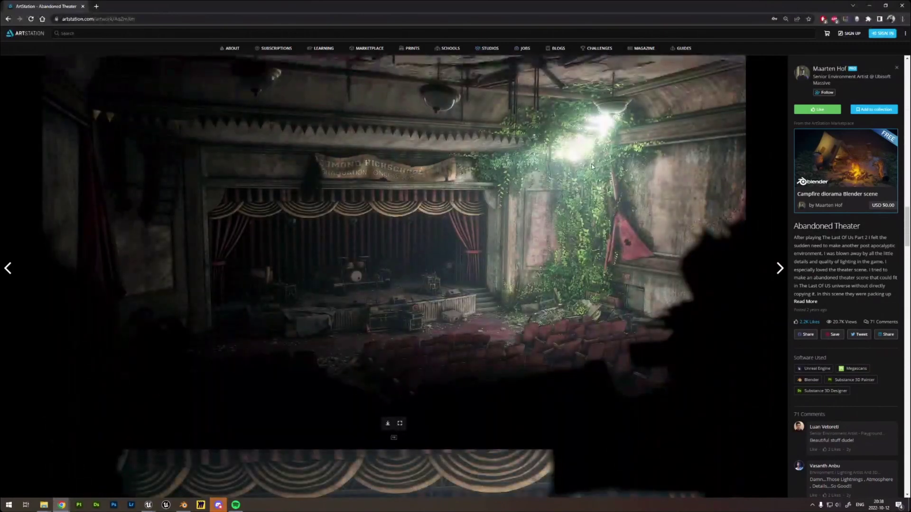
pyautogui.scroll(1, 591, 166)
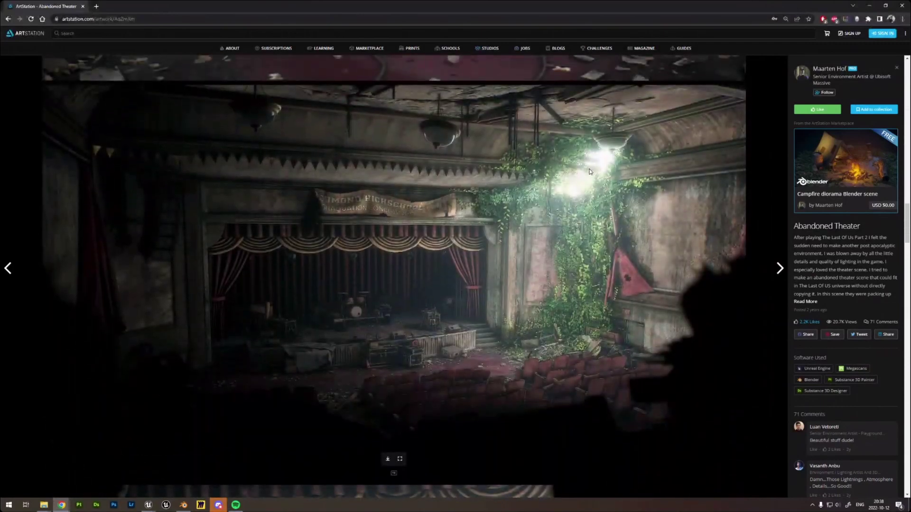
pyautogui.scroll(20, 593, 171)
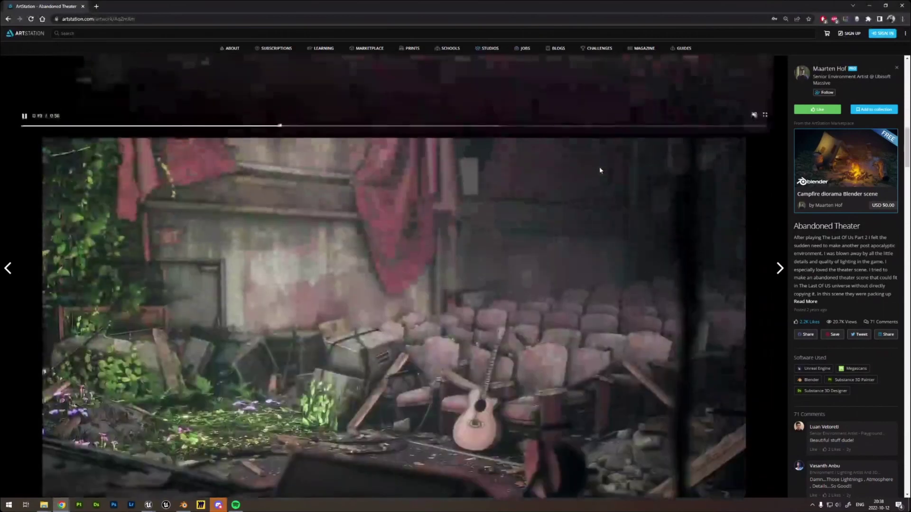
pyautogui.scroll(6, 601, 171)
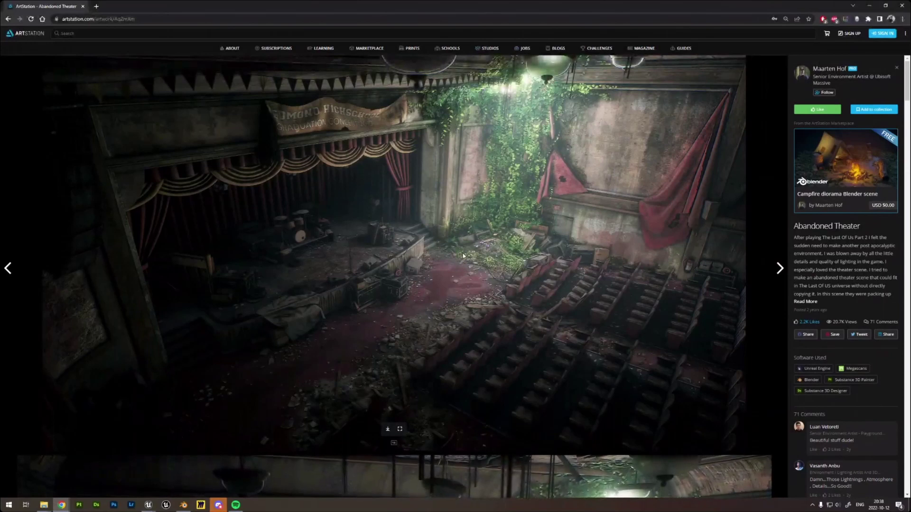
pyautogui.scroll(-1, 512, 211)
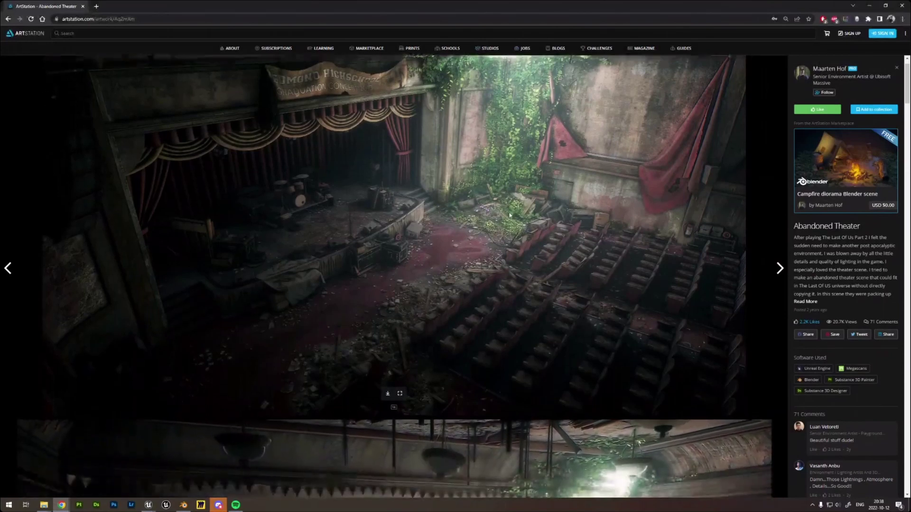
pyautogui.scroll(-8, 522, 204)
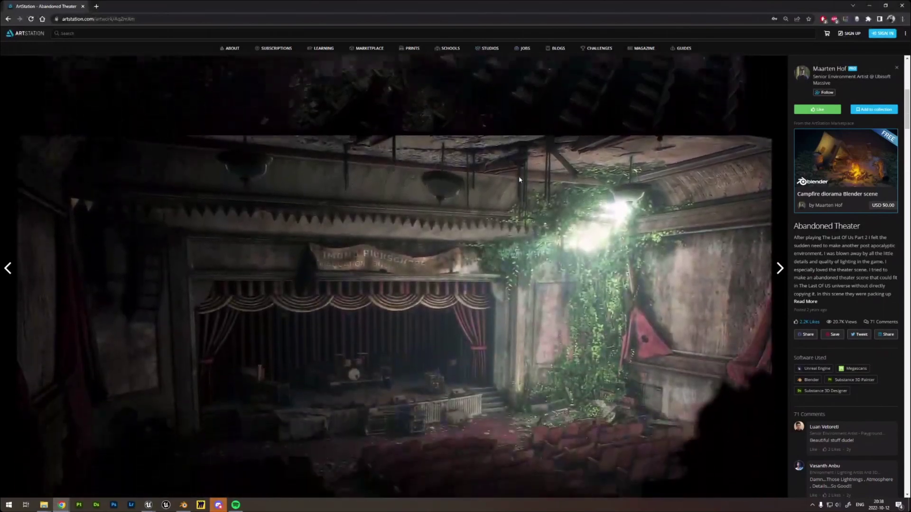
pyautogui.scroll(-20, 522, 190)
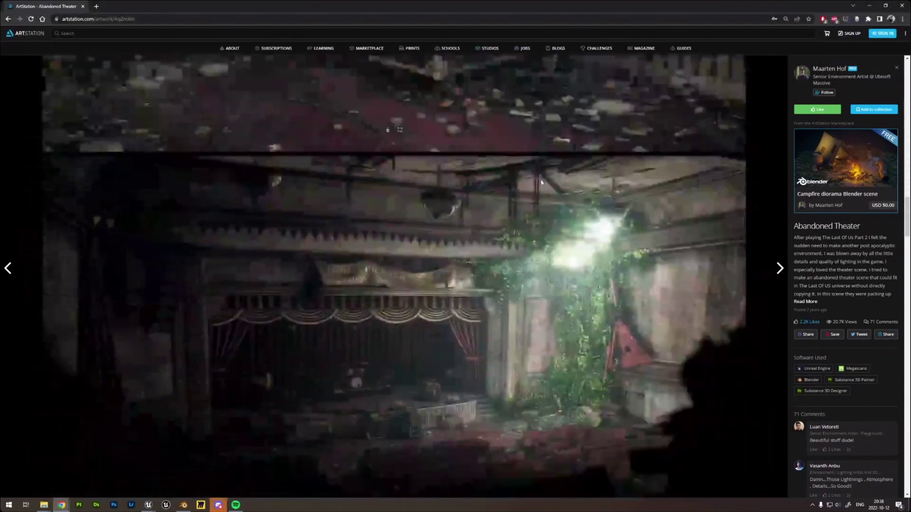
pyautogui.scroll(1, 551, 190)
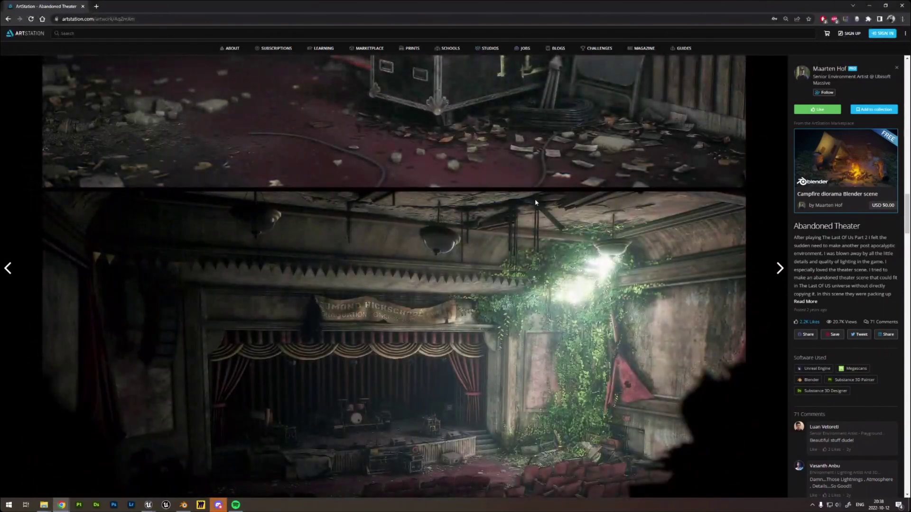
# View the Abandoned Theater stage image, return to the top of the artwork page, and switch to the Abandoned_Mall Unreal Editor window.
pyautogui.scroll(-1, 546, 233)
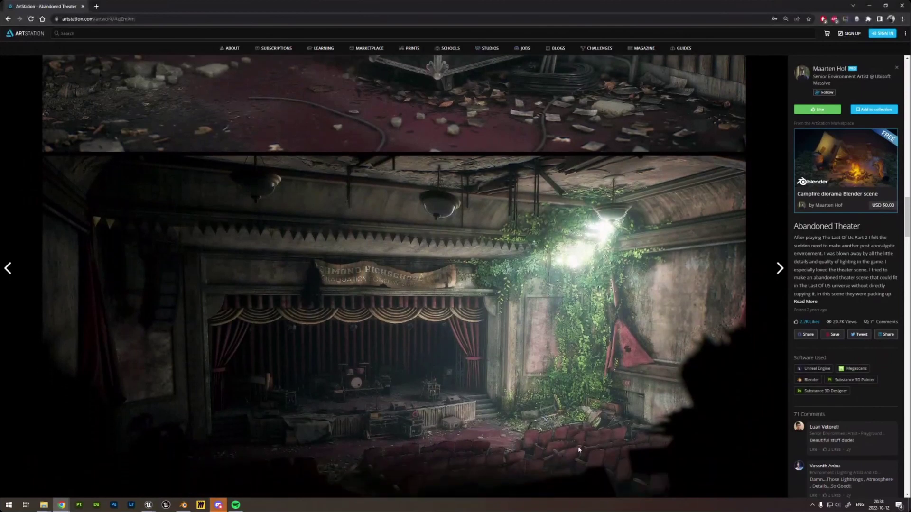
pyautogui.scroll(20, 522, 369)
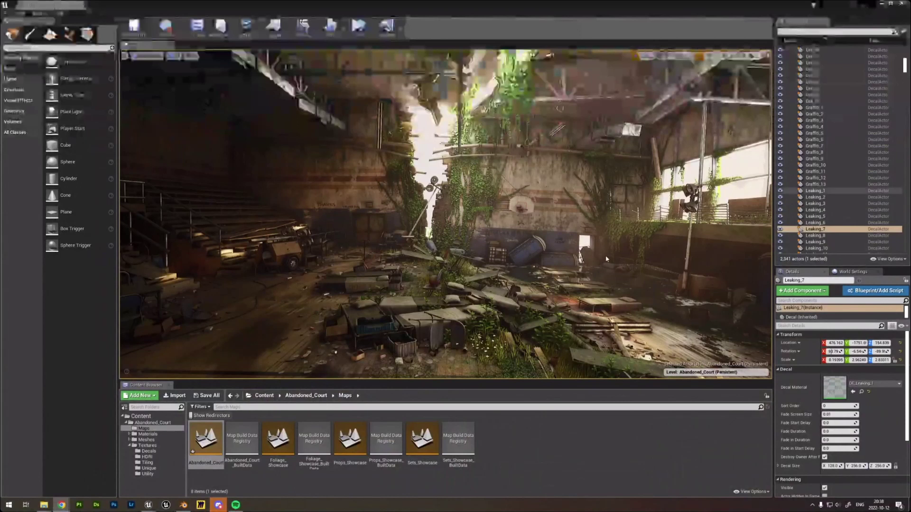
pyautogui.moveTo(154, 509)
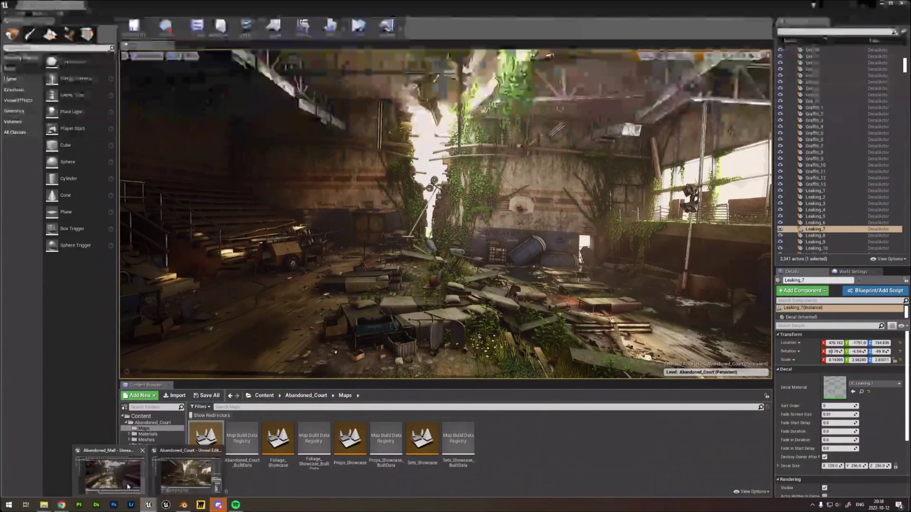
pyautogui.click(110, 472)
# Look over the mall atrium from upper and ground level, including the skylight, balconies and escalators.
pyautogui.moveTo(474, 324)
pyautogui.mouseDown(button='right')
pyautogui.moveTo(456, 324)
pyautogui.moveTo(467, 309)
pyautogui.moveTo(474, 324)
pyautogui.mouseUp(button='right')
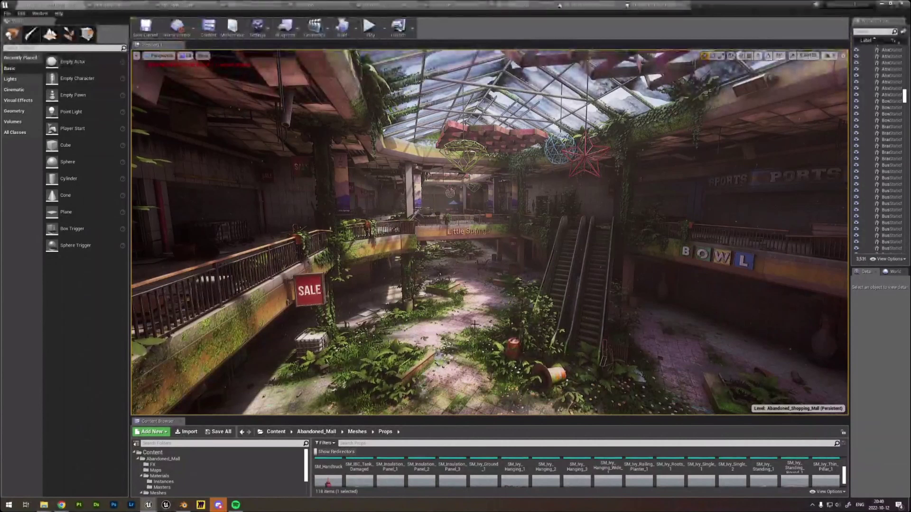
pyautogui.moveTo(474, 324)
pyautogui.mouseDown(button='right')
pyautogui.moveTo(443, 343)
pyautogui.moveTo(451, 360)
pyautogui.moveTo(491, 378)
pyautogui.moveTo(451, 362)
pyautogui.moveTo(475, 323)
pyautogui.mouseUp(button='right')
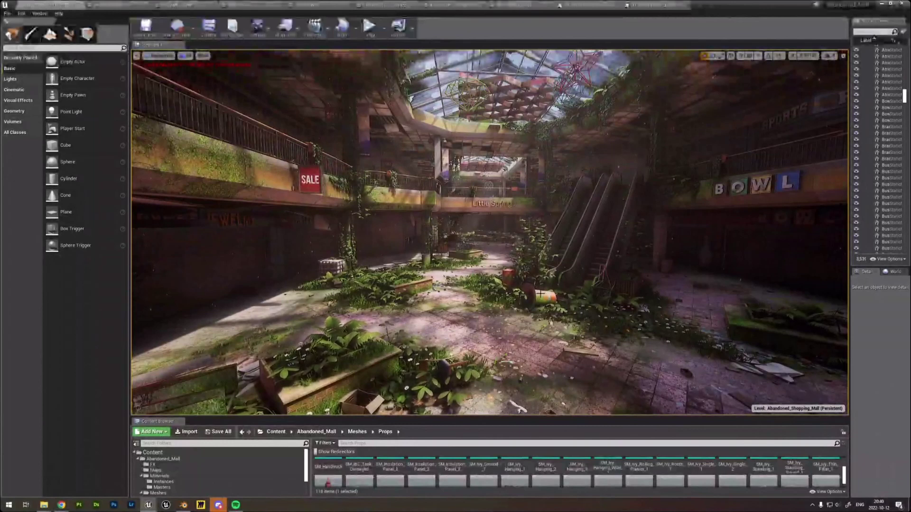
pyautogui.moveTo(475, 322); pyautogui.dragTo(452, 321, button='right')
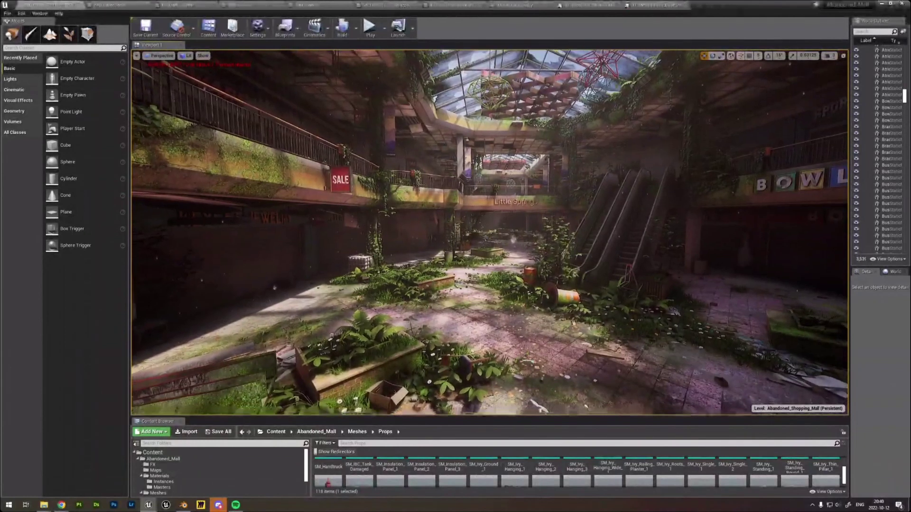
pyautogui.press('w')
pyautogui.moveTo(451, 320); pyautogui.dragTo(475, 322, button='right')
pyautogui.press('s')
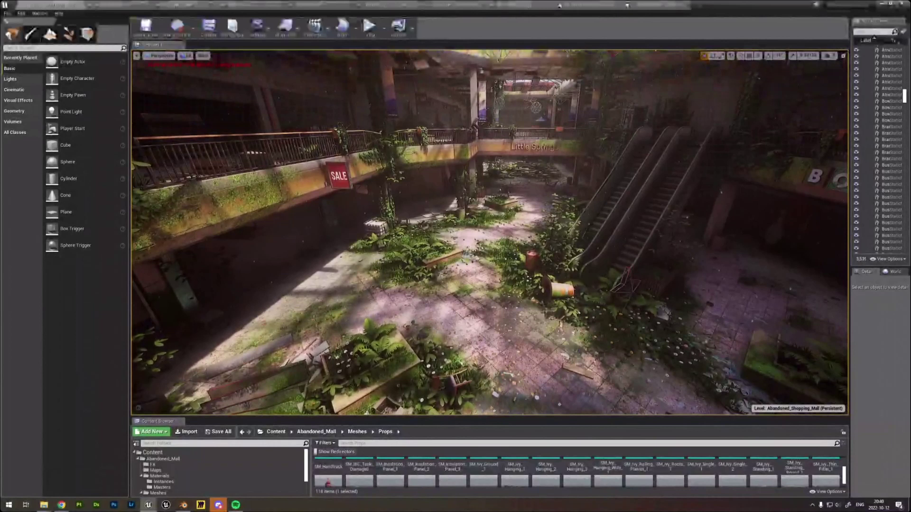
# Examine the ground floor's tiles, planters, debris and foliage, both up close and from above.
pyautogui.moveTo(489, 233); pyautogui.dragTo(485, 275, button='right')
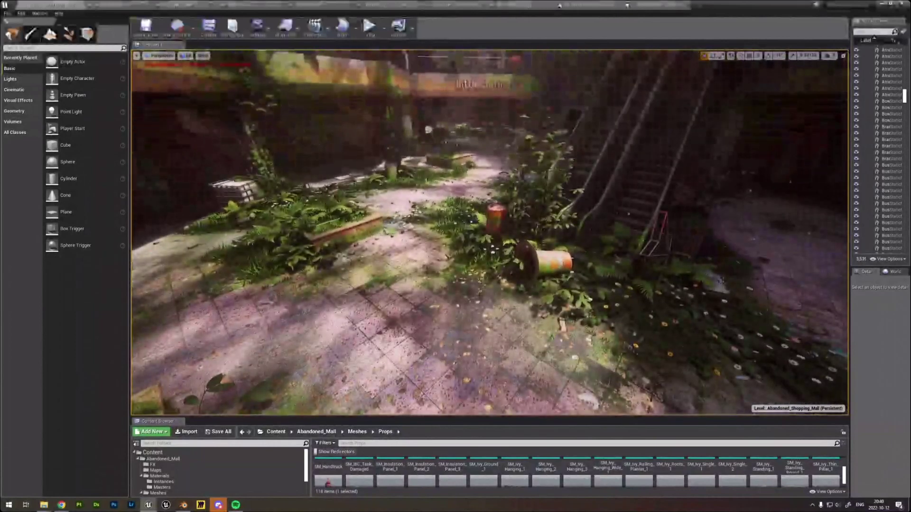
pyautogui.moveTo(474, 323); pyautogui.dragTo(391, 299, button='right')
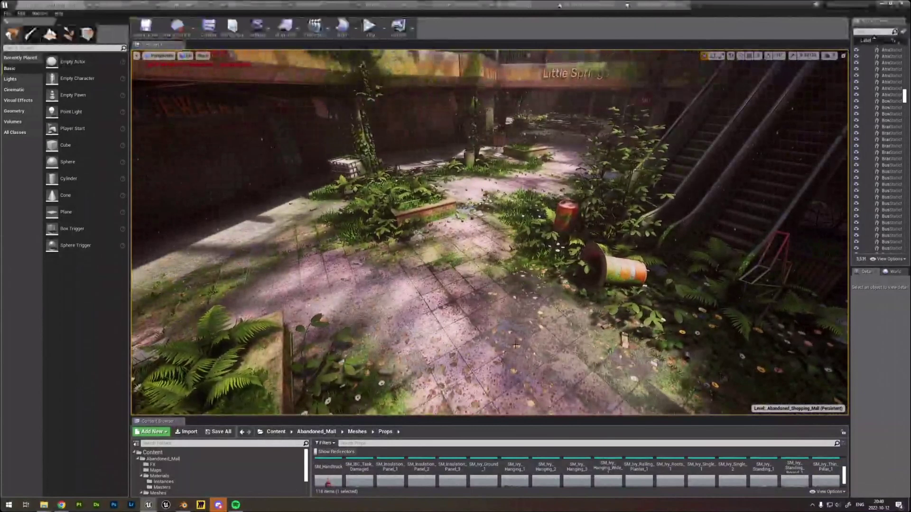
pyautogui.moveTo(392, 274); pyautogui.dragTo(407, 254, button='right')
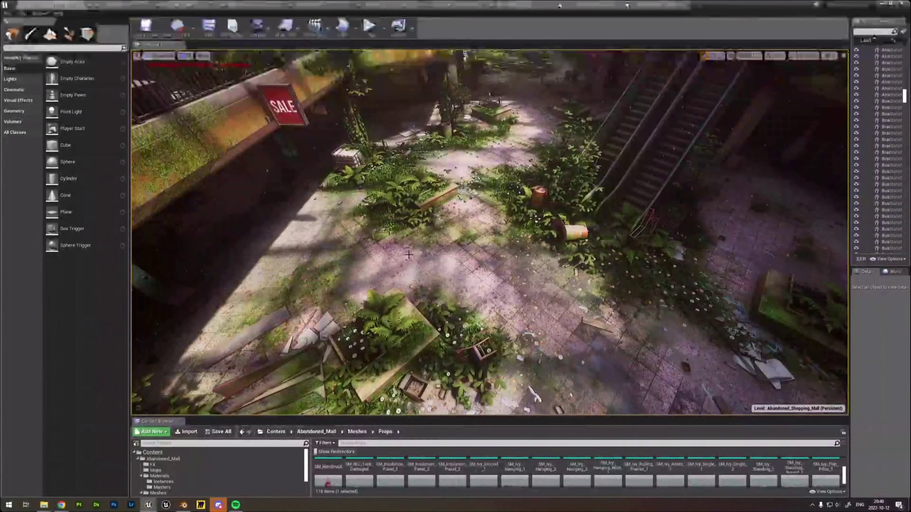
pyautogui.moveTo(410, 253); pyautogui.dragTo(619, 239, button='right')
pyautogui.press('e')
pyautogui.press('s')
pyautogui.moveTo(670, 294); pyautogui.dragTo(668, 297, button='right')
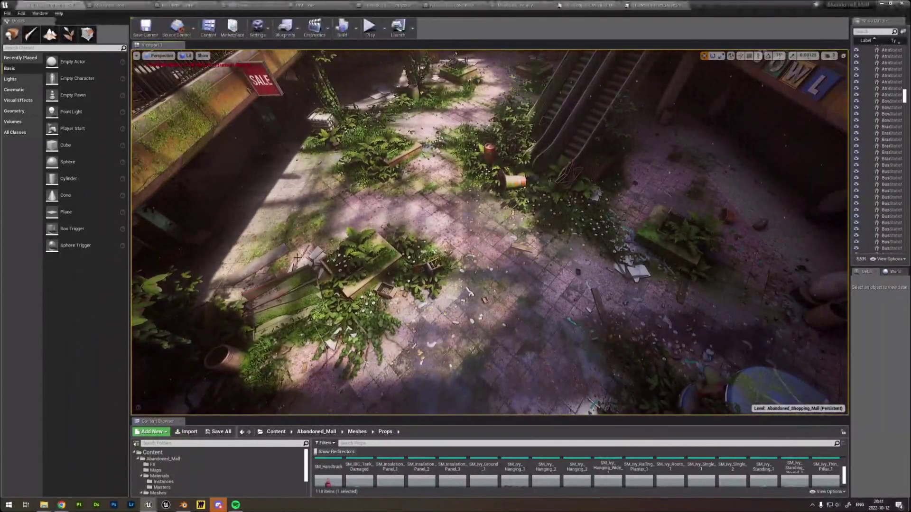
pyautogui.moveTo(668, 297)
pyautogui.mouseDown(button='right')
pyautogui.moveTo(668, 281)
pyautogui.moveTo(512, 218)
pyautogui.moveTo(427, 208)
pyautogui.moveTo(475, 233)
pyautogui.moveTo(520, 233)
pyautogui.moveTo(666, 309)
pyautogui.mouseUp(button='right')
pyautogui.press('w')
# Select the storefront wall, the Second_Floor mesh and the Bush_Tree2 plant in turn from the dark upper walkway.
pyautogui.rightClick(447, 380)
pyautogui.rightClick(355, 197)
pyautogui.click(519, 184)
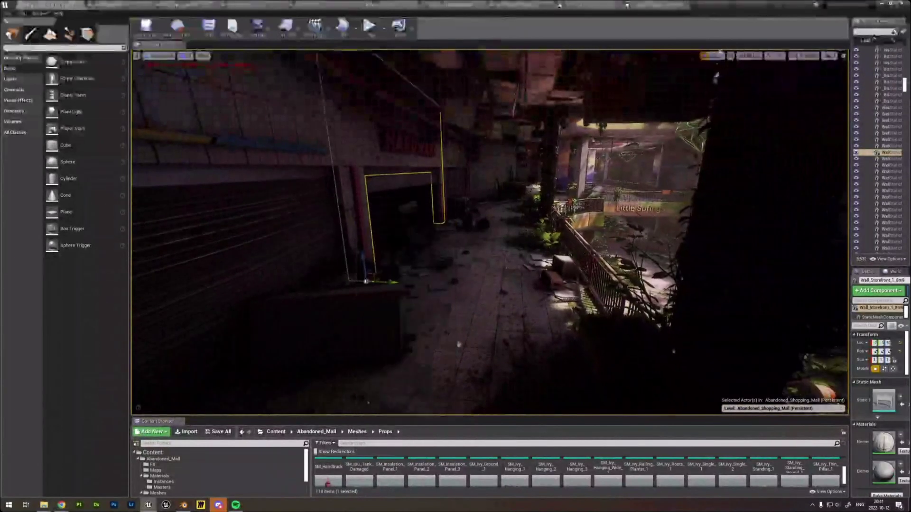
pyautogui.click(641, 208)
pyautogui.click(605, 251)
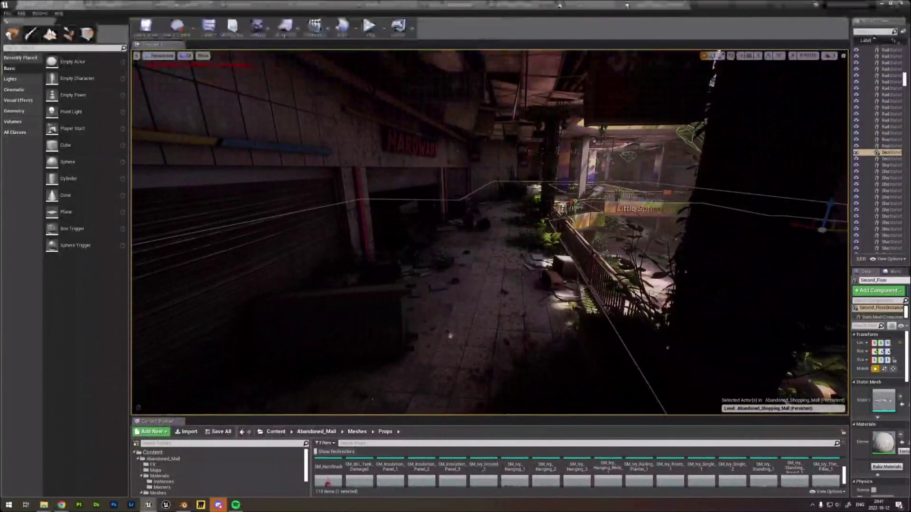
pyautogui.click(640, 276)
# Look along the upper walkway past the HARDWARE storefront, the scattered debris and the balcony railing.
pyautogui.press('w')
pyautogui.moveTo(445, 338); pyautogui.dragTo(436, 342, button='right')
pyautogui.press('s')
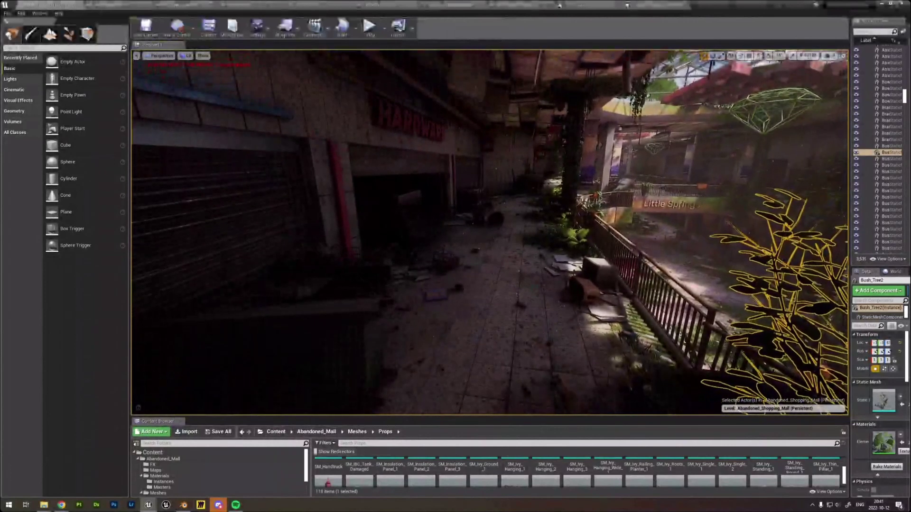
pyautogui.press('w')
pyautogui.moveTo(436, 342); pyautogui.dragTo(434, 316, button='right')
pyautogui.press('w')
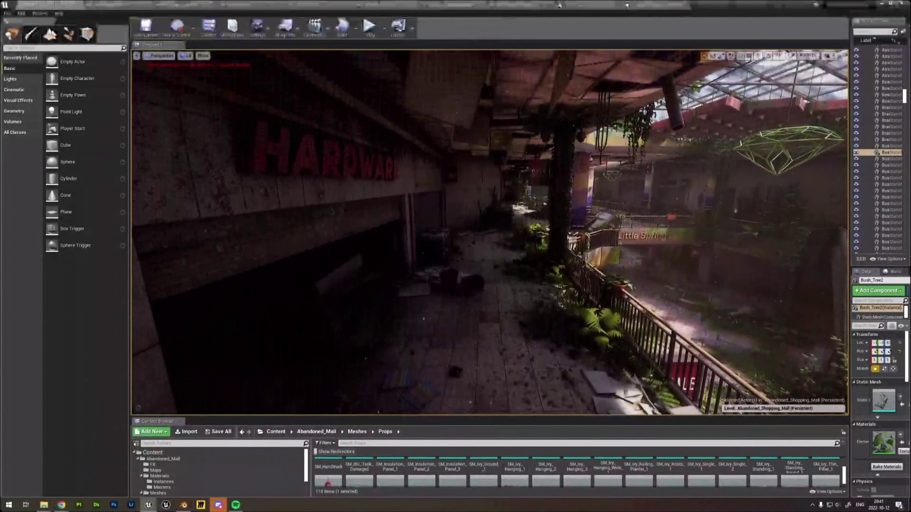
pyautogui.hotkey('alt', 'Tab')
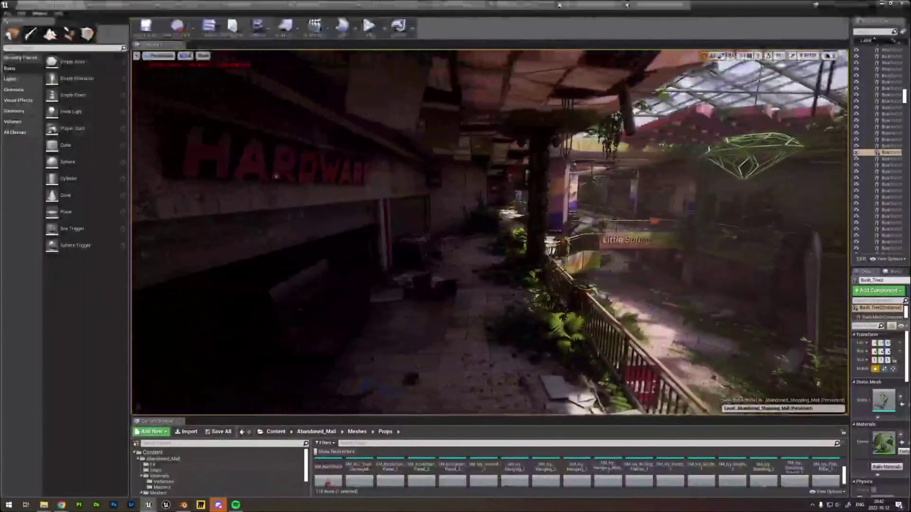
# Return to the atrium and examine the overgrown floor, the fallen barrel and the base of the escalators.
pyautogui.press('w')
pyautogui.moveTo(490, 233); pyautogui.dragTo(512, 237, button='right')
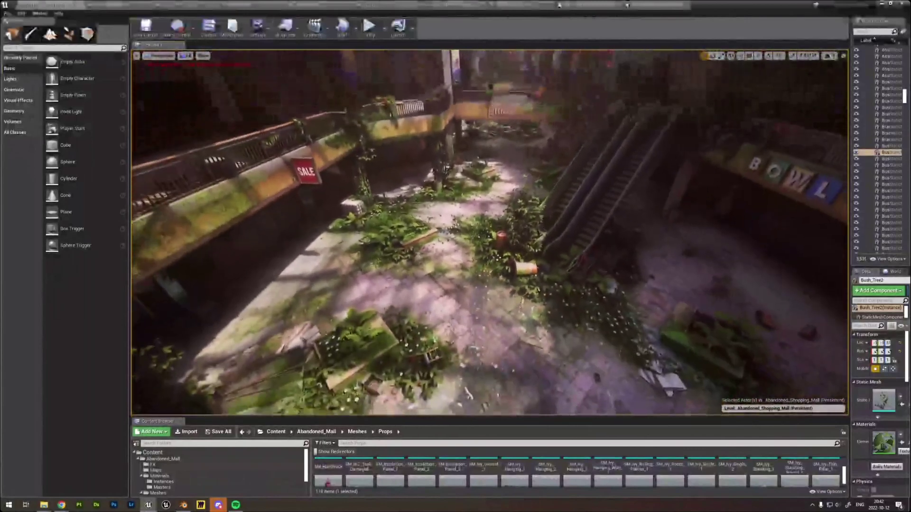
pyautogui.moveTo(489, 233); pyautogui.dragTo(494, 209, button='right')
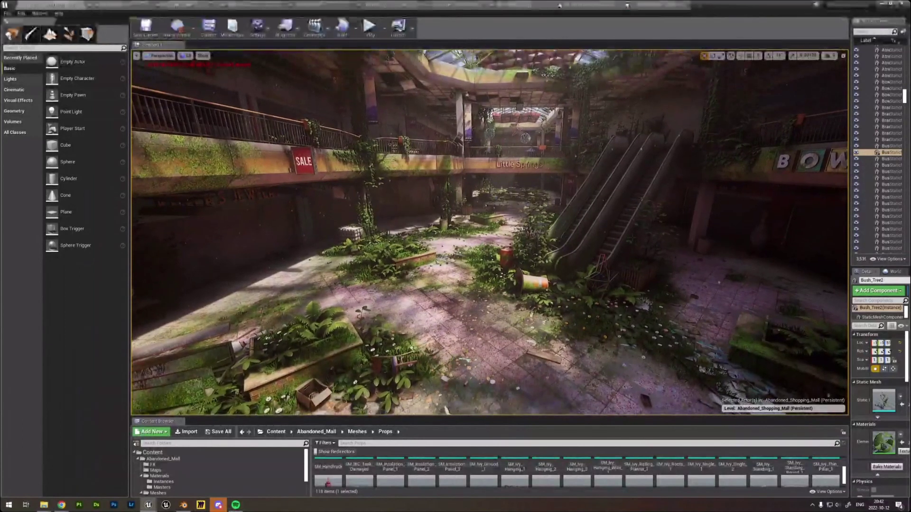
pyautogui.moveTo(489, 233); pyautogui.dragTo(294, 320, button='right')
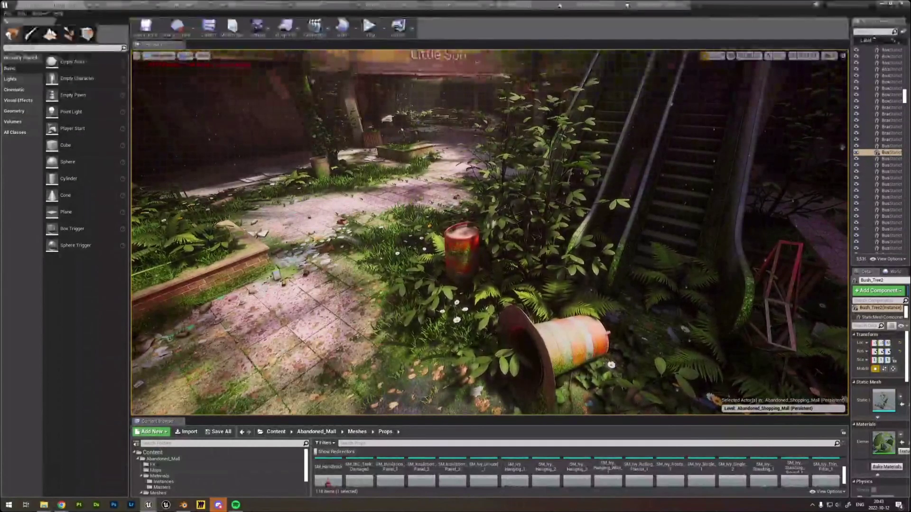
pyautogui.moveTo(489, 232); pyautogui.dragTo(467, 204, button='right')
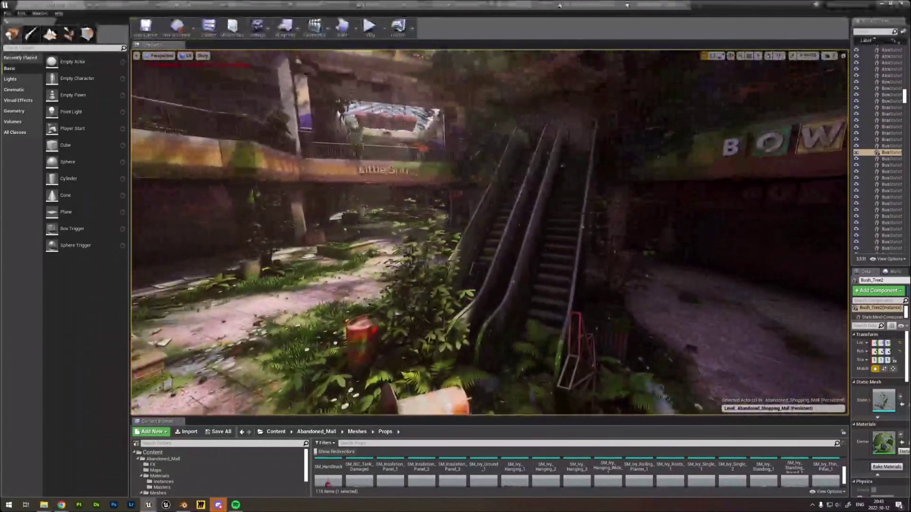
# Turn on collision display in the viewport and inspect the collision outlines around the escalators, planters and balconies.
pyautogui.click(192, 57)
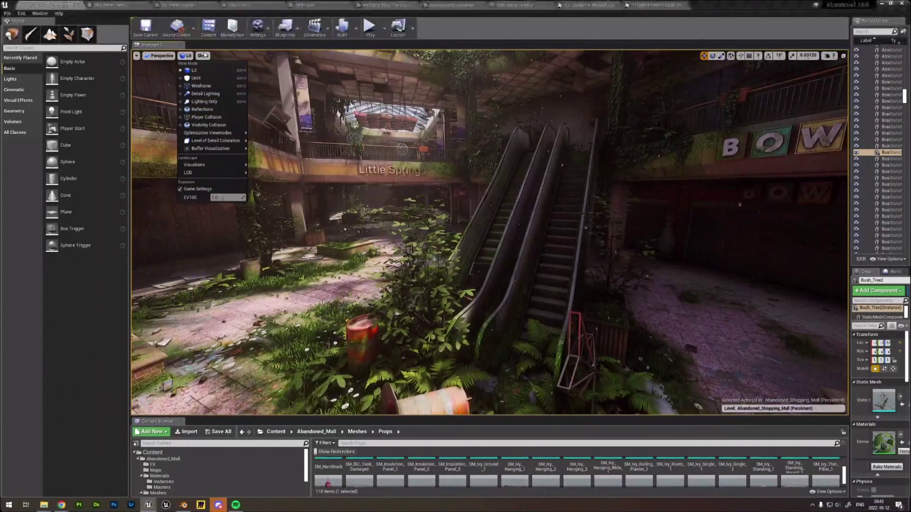
pyautogui.click(214, 96)
pyautogui.moveTo(430, 142); pyautogui.dragTo(453, 162, button='right')
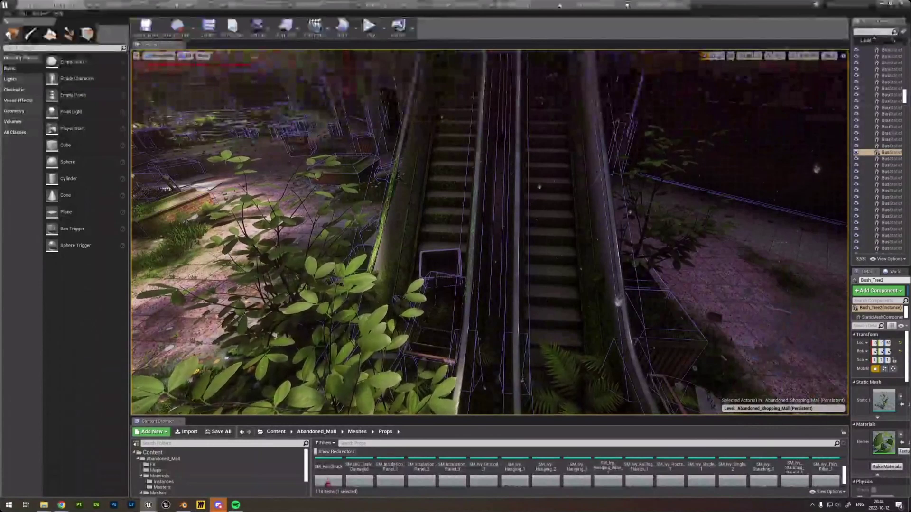
pyautogui.moveTo(489, 232); pyautogui.dragTo(385, 265, button='right')
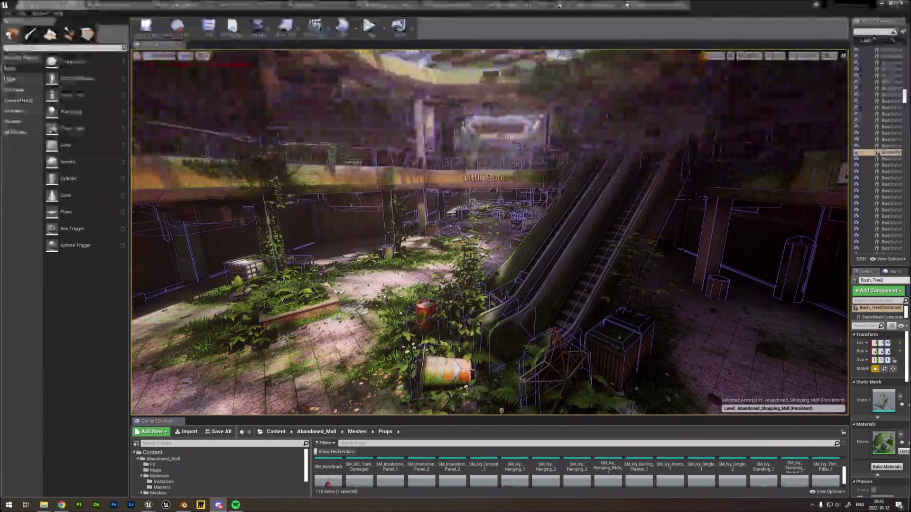
pyautogui.moveTo(290, 191); pyautogui.dragTo(244, 197, button='right')
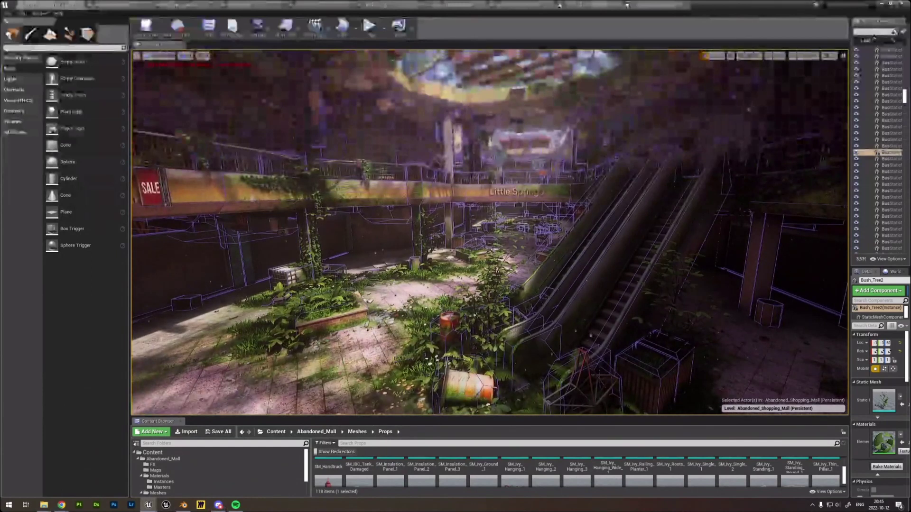
pyautogui.moveTo(489, 232); pyautogui.dragTo(484, 252, button='right')
pyautogui.press('s')
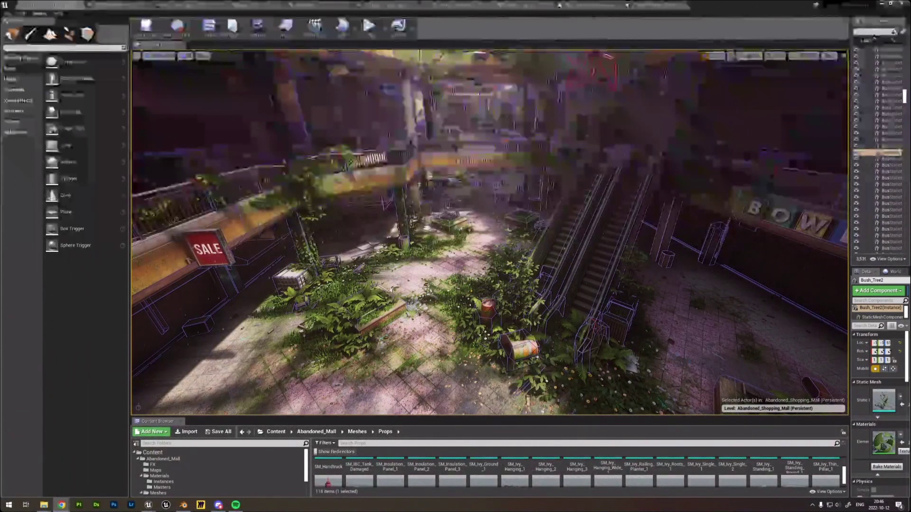
# Bring the Abandoned Mall Miro board window onto the screen, maximize it and bring its image clusters into view.
pyautogui.moveTo(910, 67); pyautogui.dragTo(689, 66)
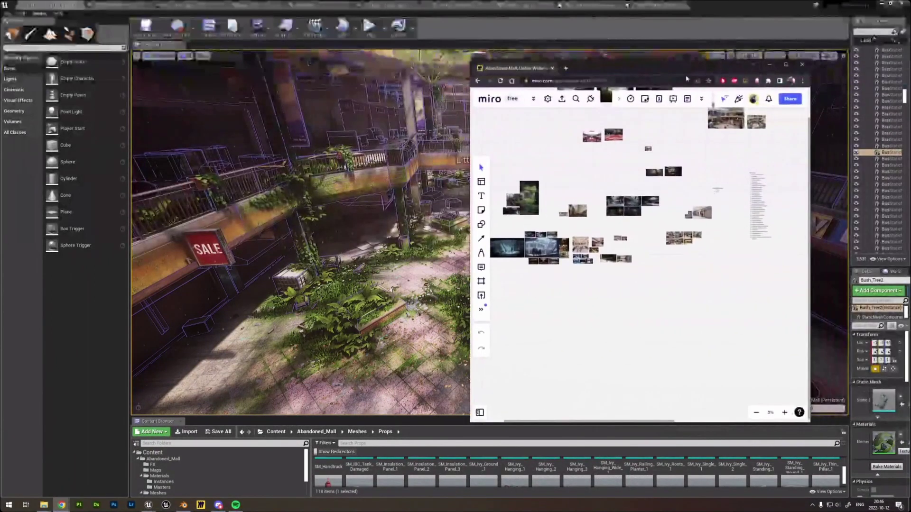
pyautogui.doubleClick(689, 67)
pyautogui.moveTo(408, 169); pyautogui.dragTo(686, 265, button='middle')
pyautogui.scroll(2, 495, 224)
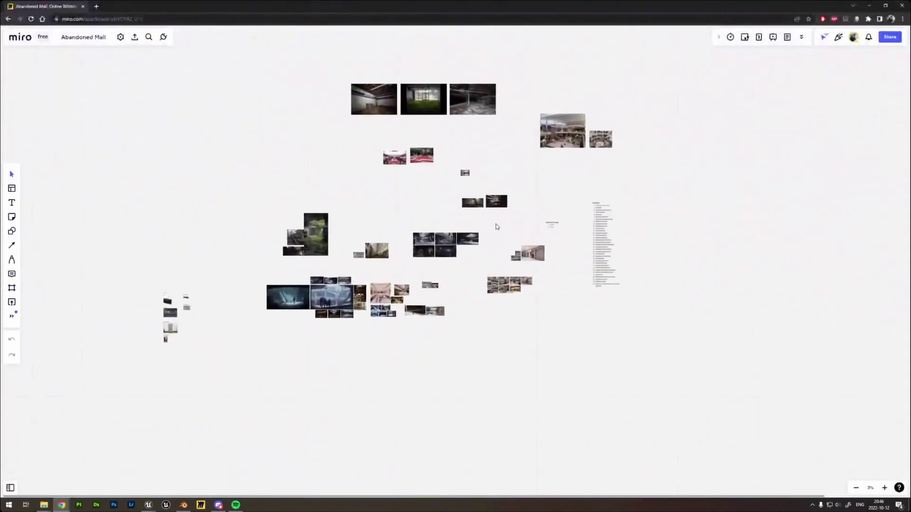
# Survey the reference clusters across the Miro board and examine the overgrown interior photos up close.
pyautogui.moveTo(495, 224); pyautogui.dragTo(600, 205, button='middle')
pyautogui.scroll(1, 470, 278)
pyautogui.moveTo(372, 309); pyautogui.dragTo(304, 361, button='middle')
pyautogui.scroll(-2, 475, 263)
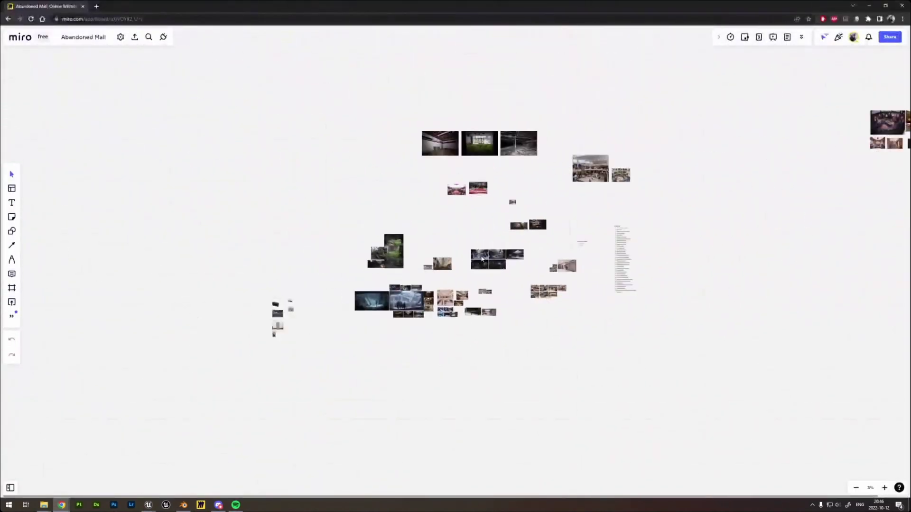
pyautogui.moveTo(740, 201); pyautogui.dragTo(602, 277, button='middle')
pyautogui.moveTo(372, 307); pyautogui.dragTo(533, 280, button='middle')
pyautogui.moveTo(439, 345); pyautogui.dragTo(557, 297, button='middle')
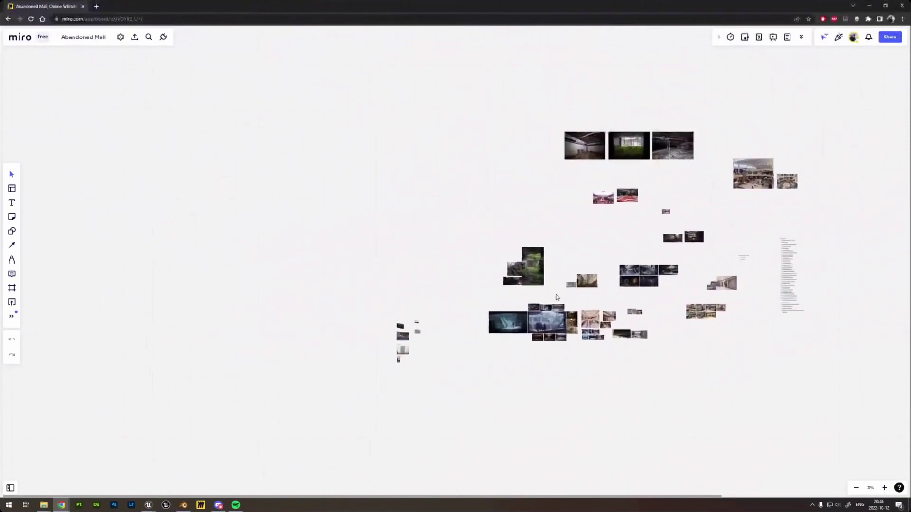
pyautogui.scroll(3, 556, 297)
pyautogui.scroll(2, 475, 249)
pyautogui.scroll(5, 519, 233)
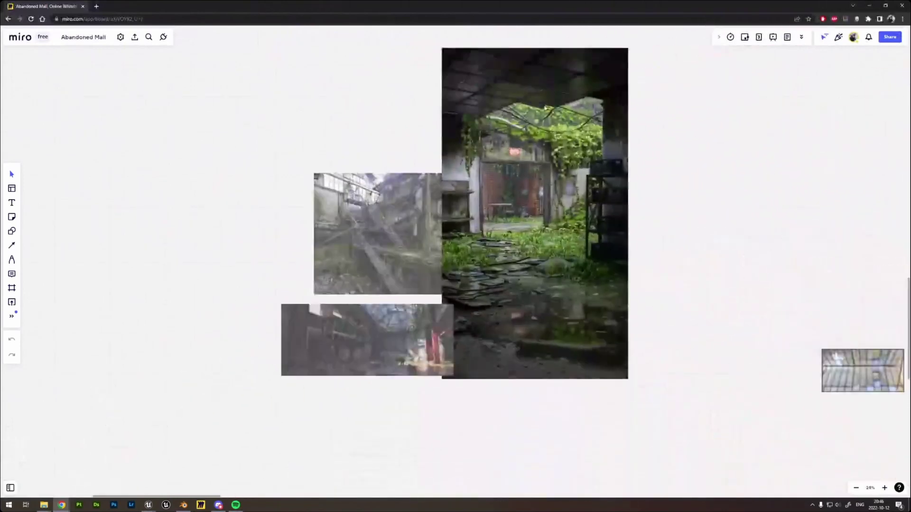
# Examine the escalator and horse concept art together with the surrounding abandoned mall reference photos.
pyautogui.scroll(-8, 527, 200)
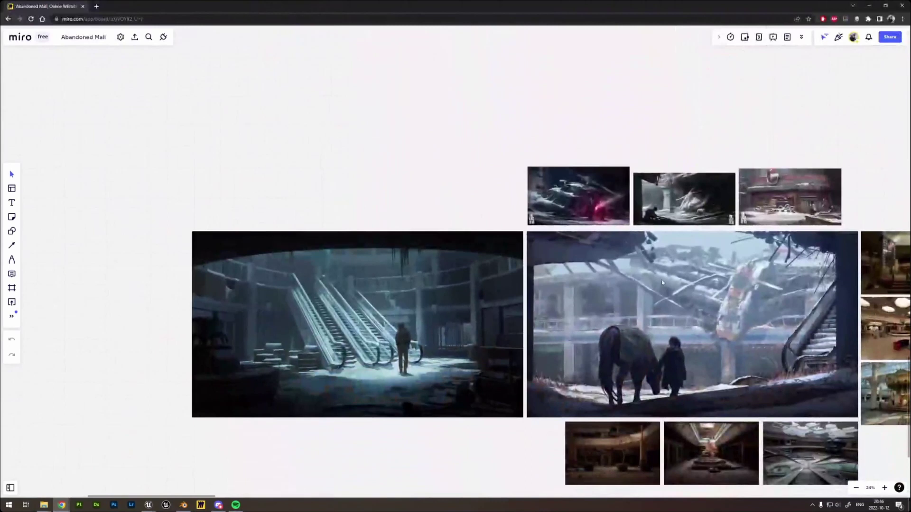
pyautogui.moveTo(662, 283); pyautogui.dragTo(598, 269, button='middle')
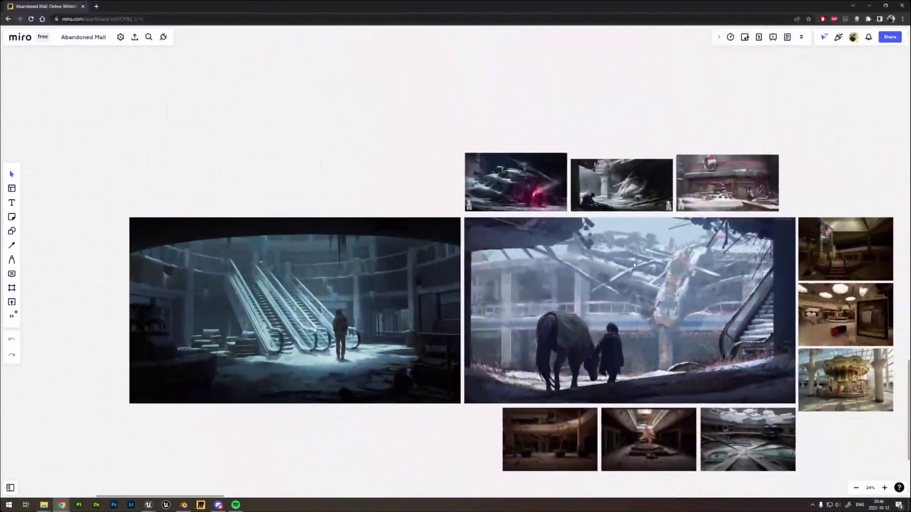
pyautogui.moveTo(707, 223); pyautogui.dragTo(680, 197, button='middle')
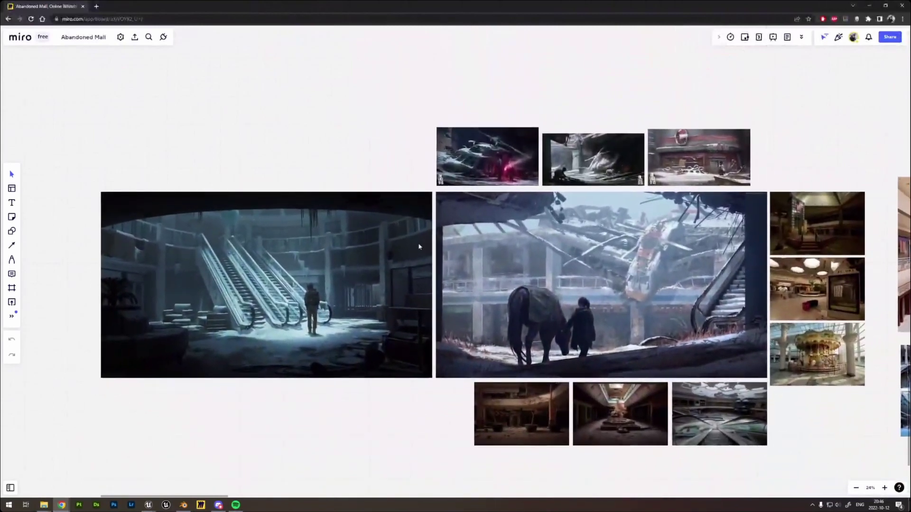
pyautogui.click(328, 271)
pyautogui.scroll(-1, 90, 377)
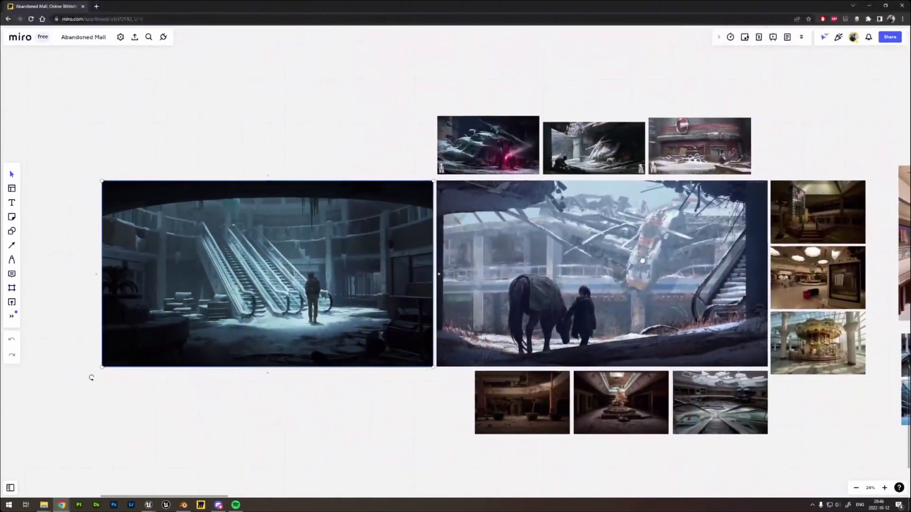
pyautogui.hscroll(3, 497, 338)
pyautogui.scroll(2, 497, 337)
pyautogui.scroll(4, 499, 370)
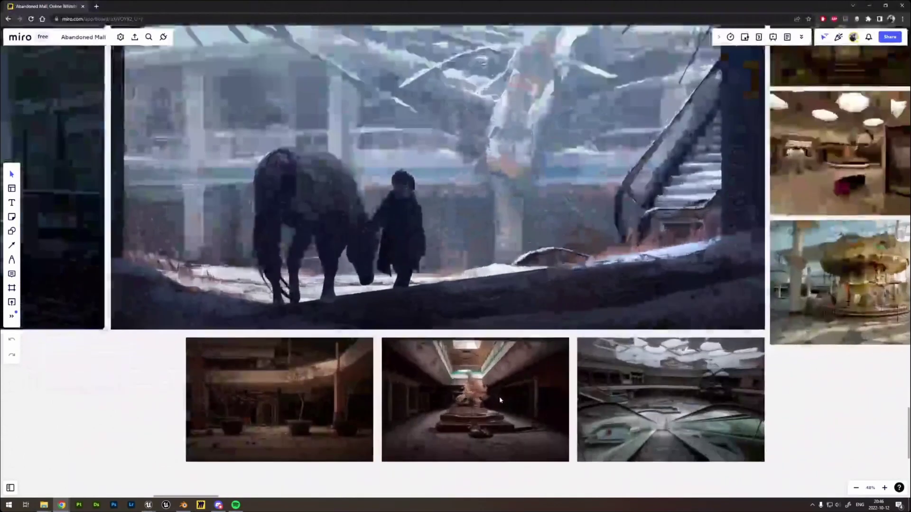
# Examine the dark mall interior photos, the carousel photo and the bright flag-hung atrium photo on the Miro board.
pyautogui.moveTo(500, 399); pyautogui.dragTo(565, 348, button='middle')
pyautogui.moveTo(564, 348); pyautogui.dragTo(281, 415, button='right')
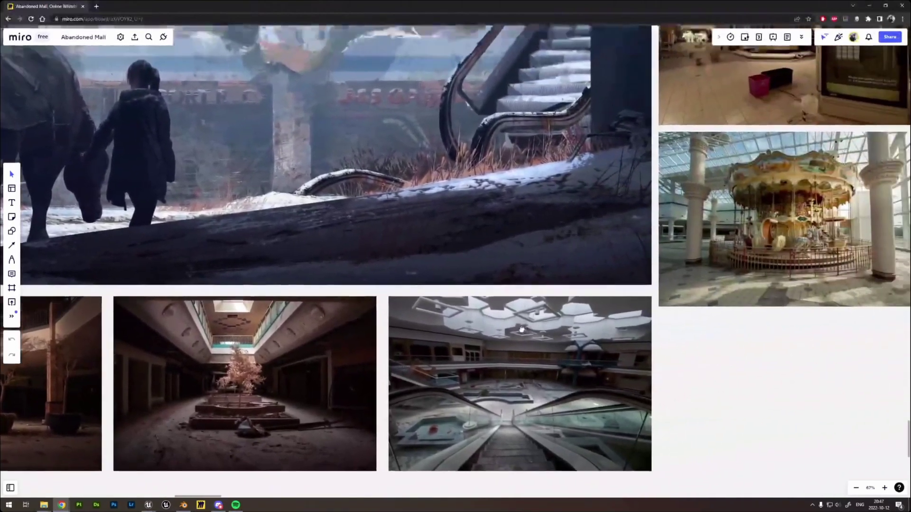
pyautogui.moveTo(617, 304); pyautogui.dragTo(425, 386, button='right')
pyautogui.moveTo(589, 195); pyautogui.dragTo(563, 354, button='right')
pyautogui.moveTo(661, 275); pyautogui.dragTo(383, 295, button='right')
pyautogui.moveTo(642, 303); pyautogui.dragTo(509, 344, button='right')
pyautogui.moveTo(600, 344); pyautogui.dragTo(547, 313, button='right')
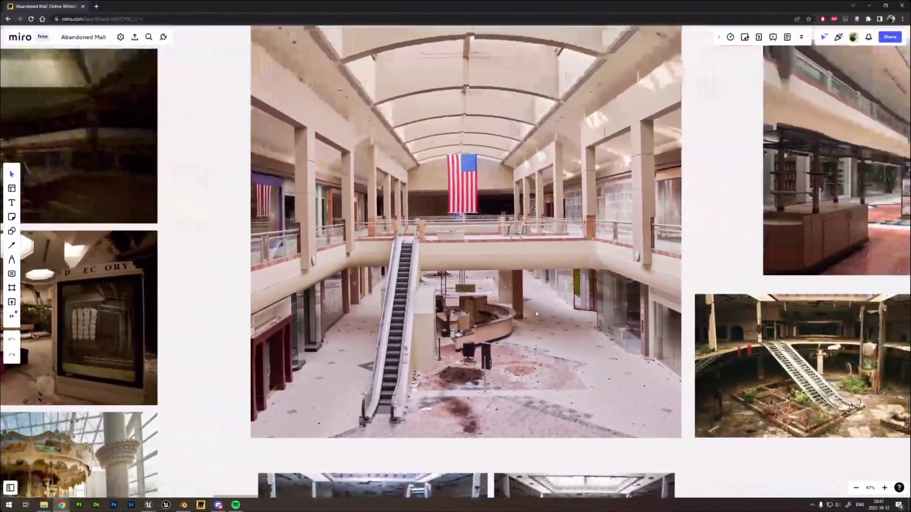
pyautogui.moveTo(631, 315); pyautogui.dragTo(549, 305, button='right')
pyautogui.scroll(-5, 593, 341)
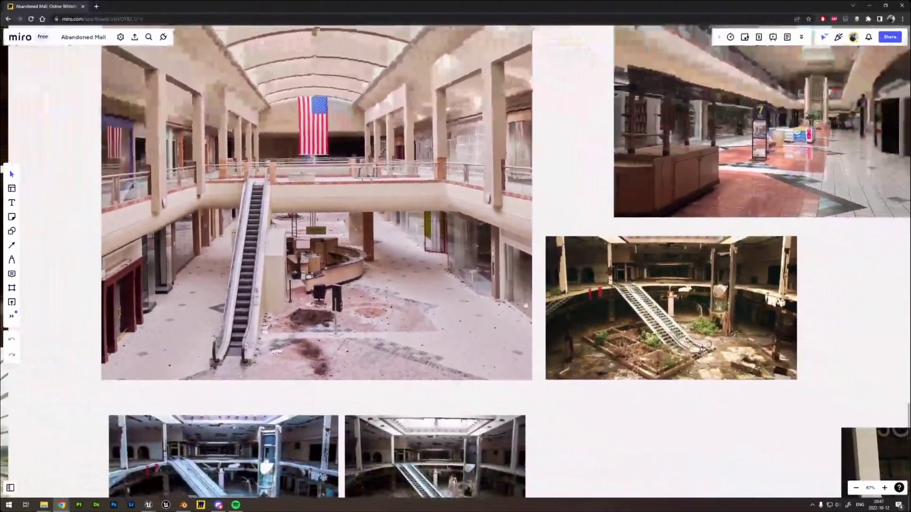
# Study the overgrown escalator photo up close and compare it with the snowy and dry shots of the same atrium.
pyautogui.keyDown('ctrl'); pyautogui.scroll(5, 591, 207); pyautogui.keyUp('ctrl')
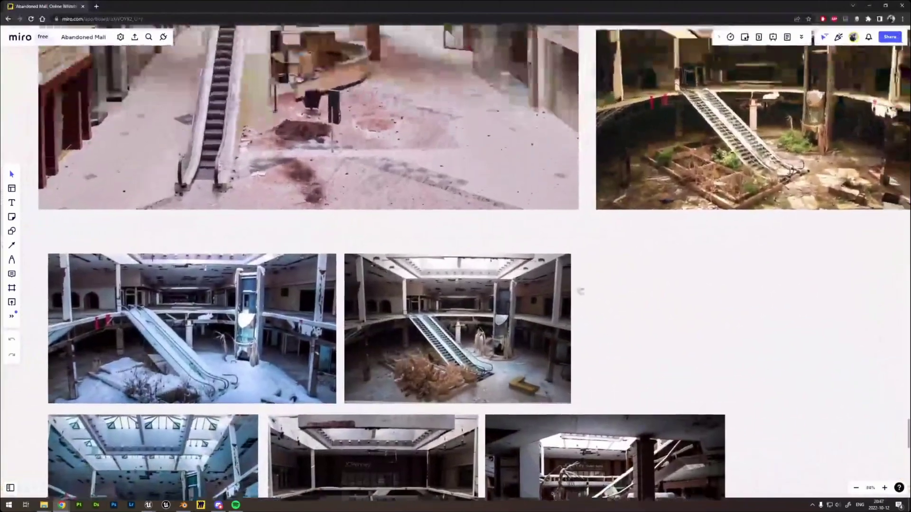
pyautogui.moveTo(581, 292); pyautogui.dragTo(487, 360, button='right')
pyautogui.scroll(3, 659, 224)
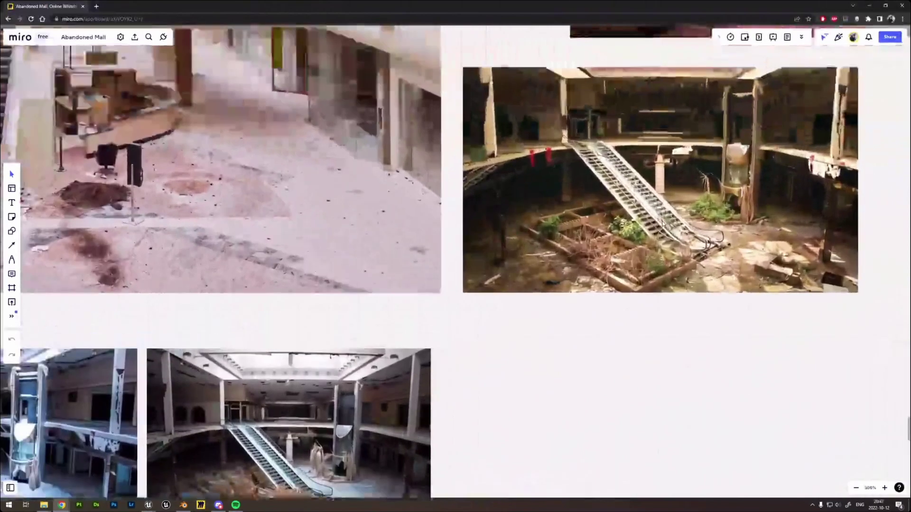
pyautogui.scroll(-2, 588, 230)
pyautogui.keyDown('ctrl'); pyautogui.scroll(-3, 589, 230); pyautogui.keyUp('ctrl')
pyautogui.scroll(-2, 616, 223)
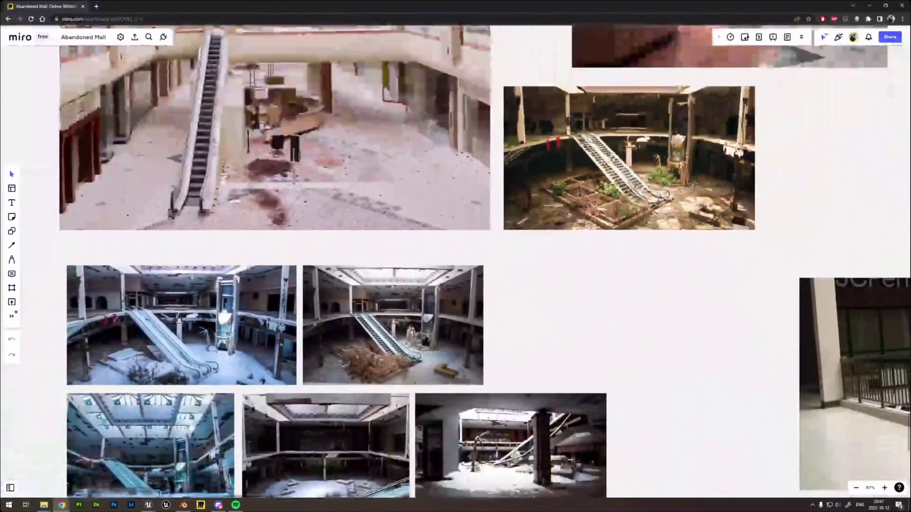
pyautogui.scroll(2, 665, 216)
pyautogui.keyDown('ctrl'); pyautogui.scroll(2, 705, 211); pyautogui.keyUp('ctrl')
pyautogui.scroll(2, 705, 211)
pyautogui.keyDown('ctrl'); pyautogui.scroll(4, 674, 227); pyautogui.keyUp('ctrl')
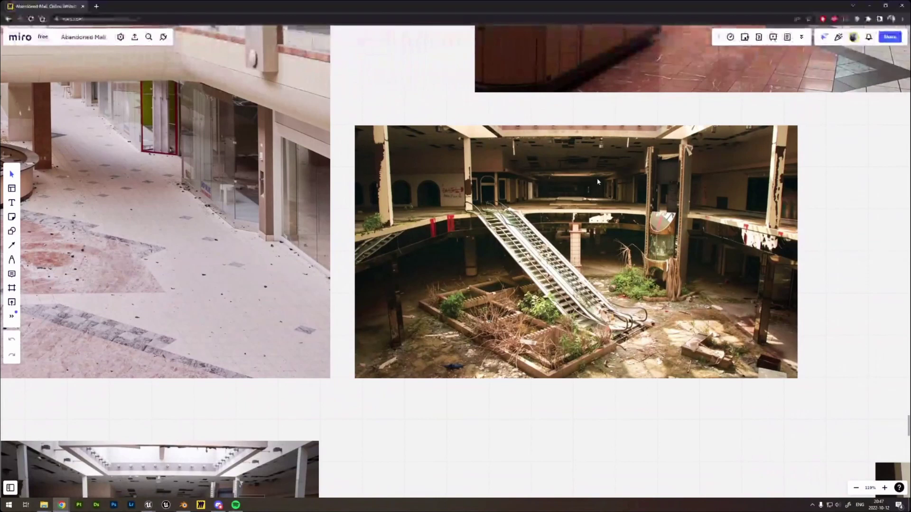
pyautogui.scroll(-2, 598, 181)
pyautogui.scroll(-2, 699, 207)
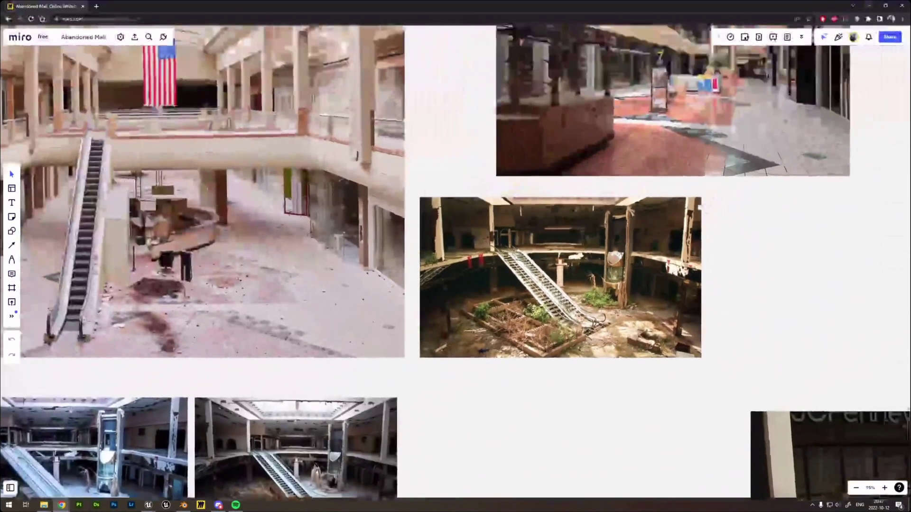
pyautogui.moveTo(699, 208); pyautogui.dragTo(646, 245, button='middle')
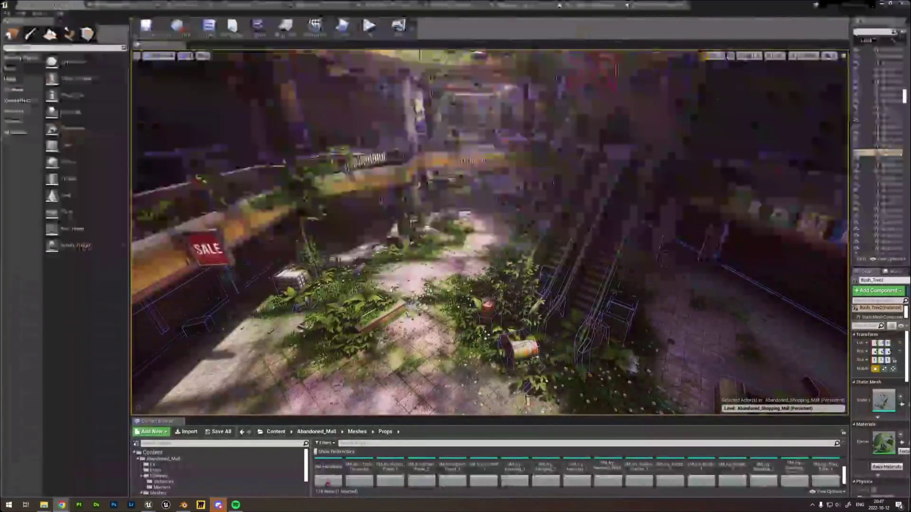
# Switch back to the Unreal Editor and turn off the viewport's collision display, keeping the escalator atrium framed.
pyautogui.click(203, 56)
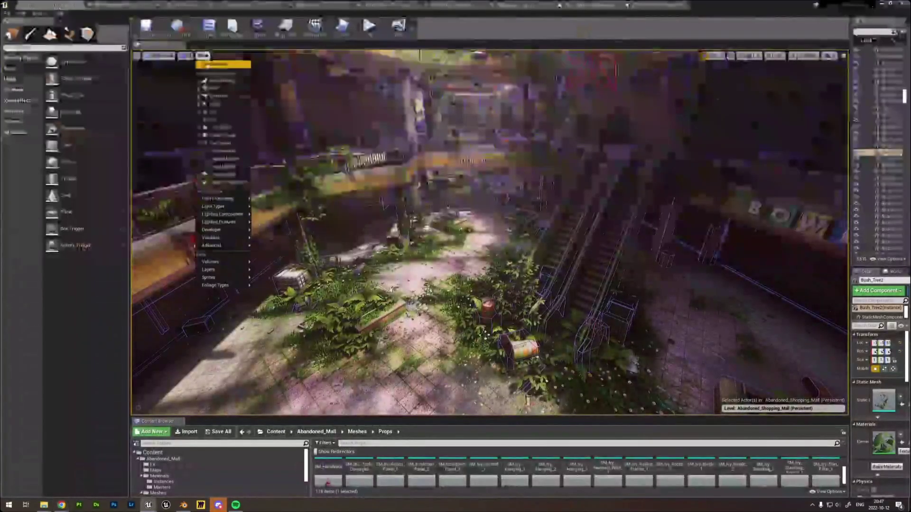
pyautogui.click(218, 97)
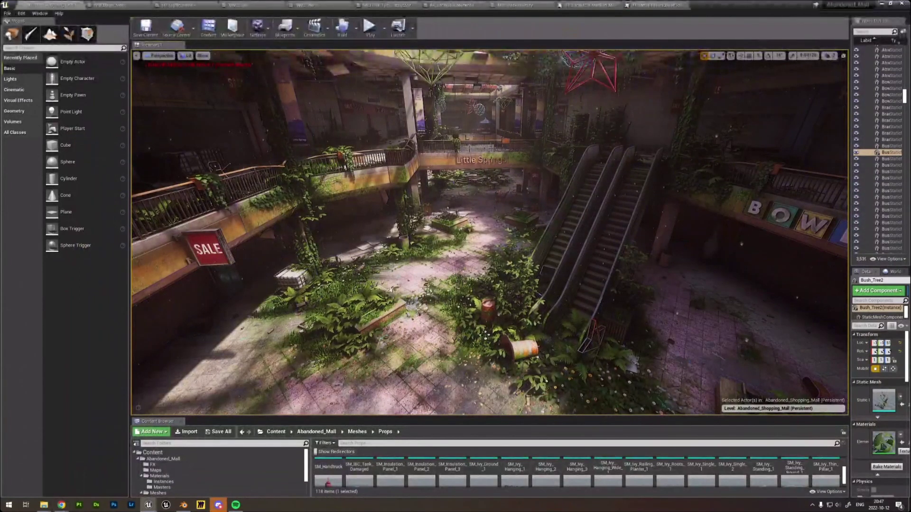
pyautogui.moveTo(489, 233); pyautogui.dragTo(479, 208, button='right')
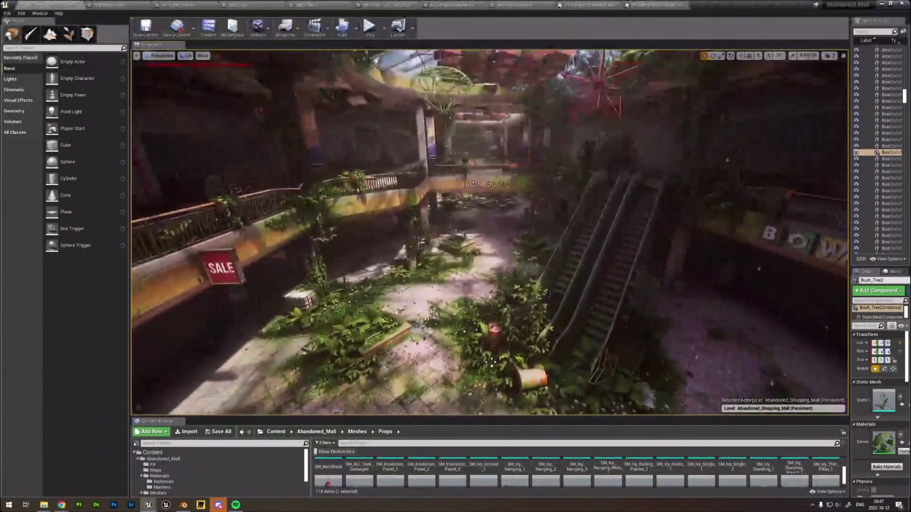
pyautogui.moveTo(479, 208)
pyautogui.mouseDown(button='right')
pyautogui.moveTo(470, 227)
pyautogui.moveTo(477, 214)
pyautogui.mouseUp(button='right')
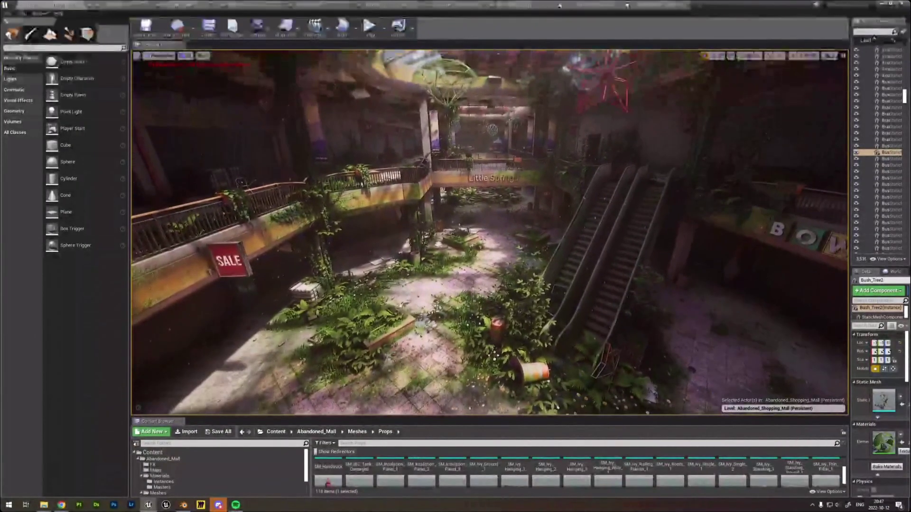
pyautogui.moveTo(696, 265); pyautogui.dragTo(700, 259, button='right')
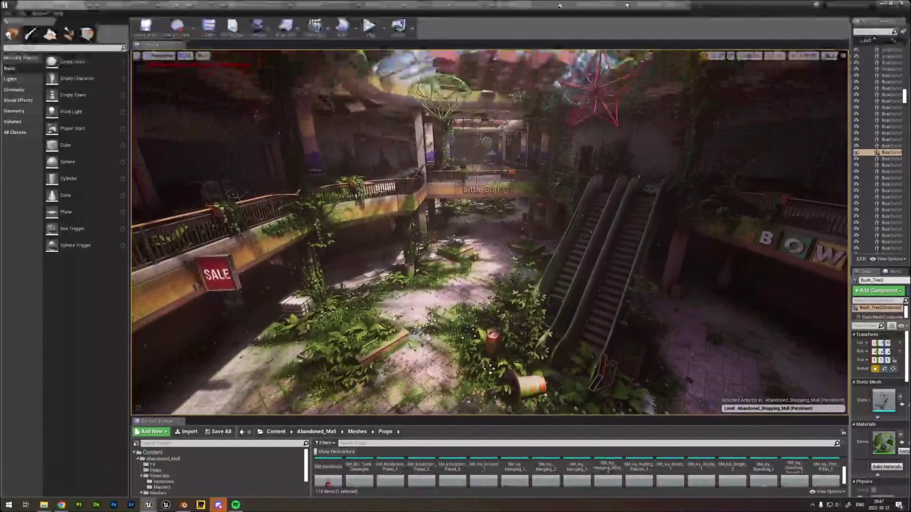
pyautogui.moveTo(825, 233); pyautogui.dragTo(828, 229, button='right')
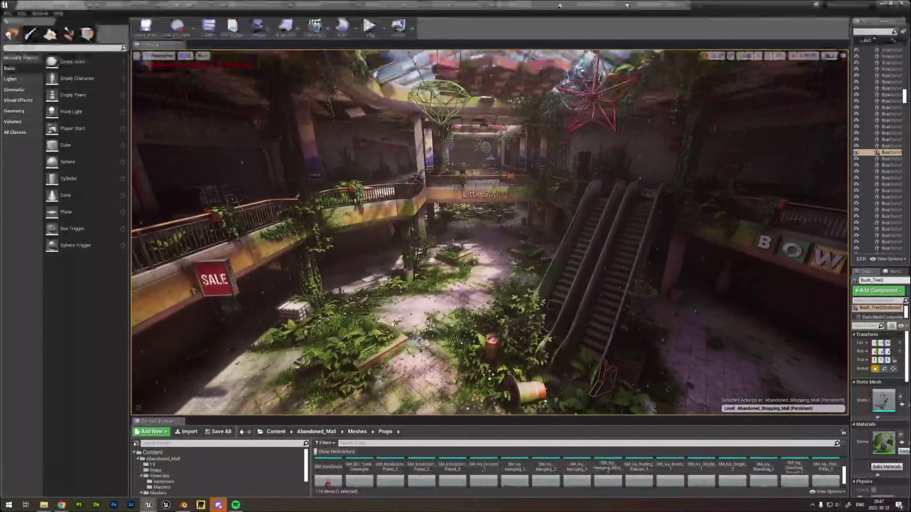
# Widen the World Outliner and Details area, and reframe the atrium to show the glass roof, escalators and BOWL sign.
pyautogui.moveTo(854, 233); pyautogui.dragTo(836, 227)
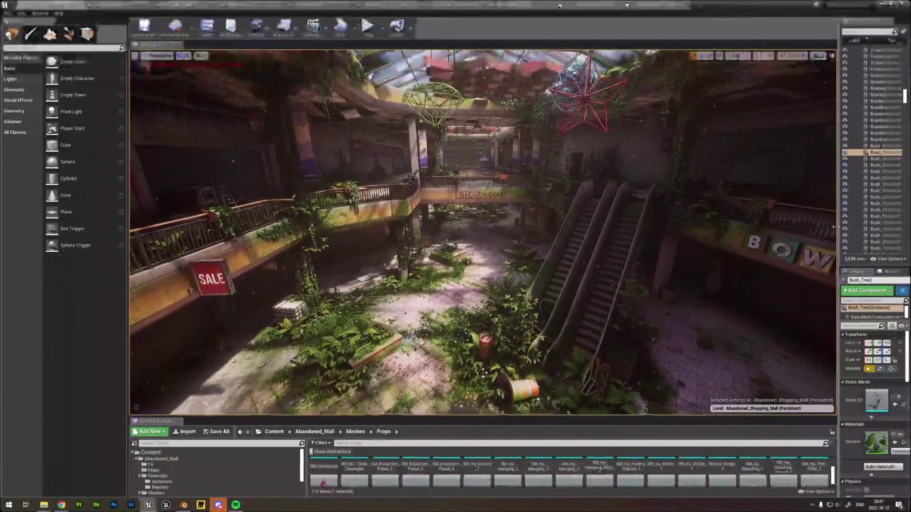
pyautogui.moveTo(825, 228); pyautogui.dragTo(842, 221, button='right')
pyautogui.press('s')
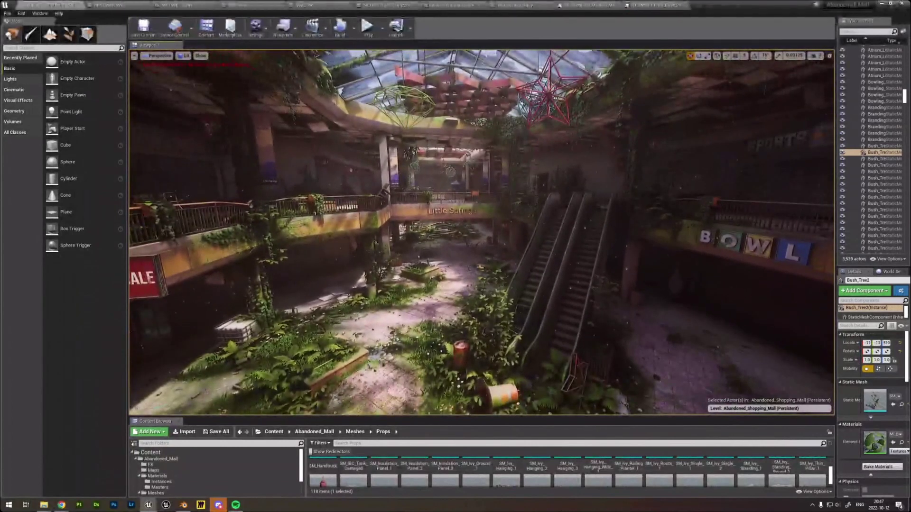
pyautogui.moveTo(481, 232); pyautogui.dragTo(487, 226, button='right')
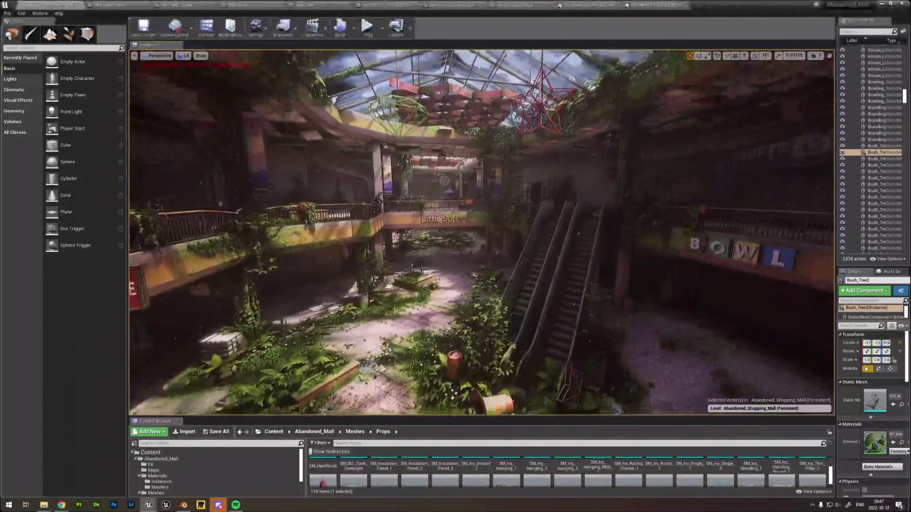
pyautogui.rightClick(568, 219)
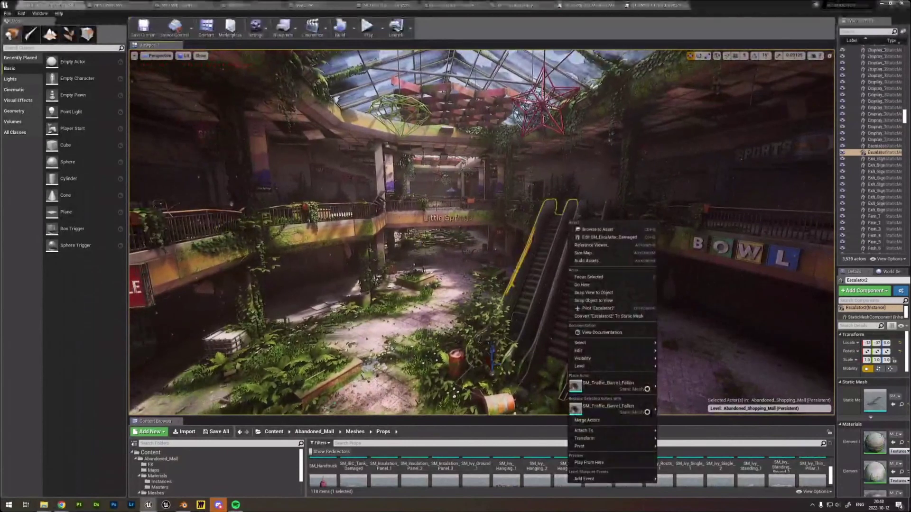
pyautogui.moveTo(559, 223); pyautogui.dragTo(597, 234, button='right')
# Set the viewport sharpening to 0 with the console command r.Tonemapper.Sharpen 0.
pyautogui.press('`')
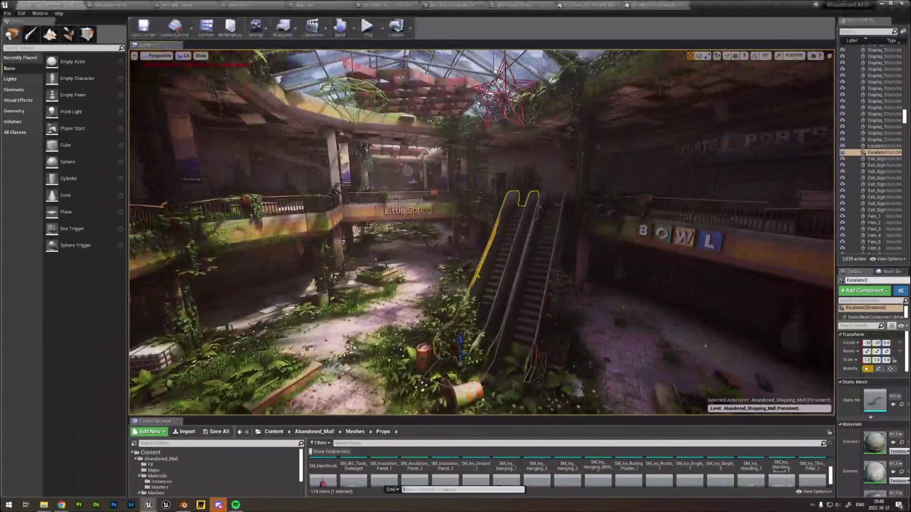
pyautogui.press('Up')
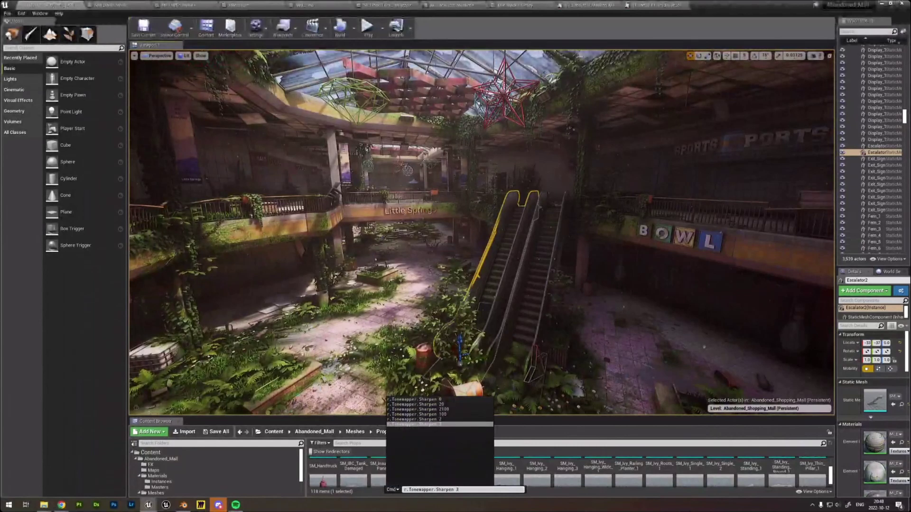
pyautogui.press('Down')
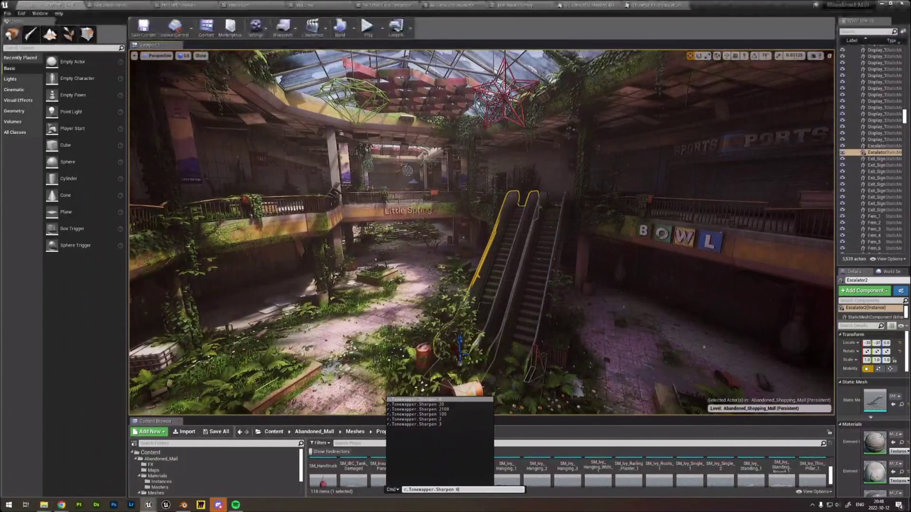
pyautogui.press('Return')
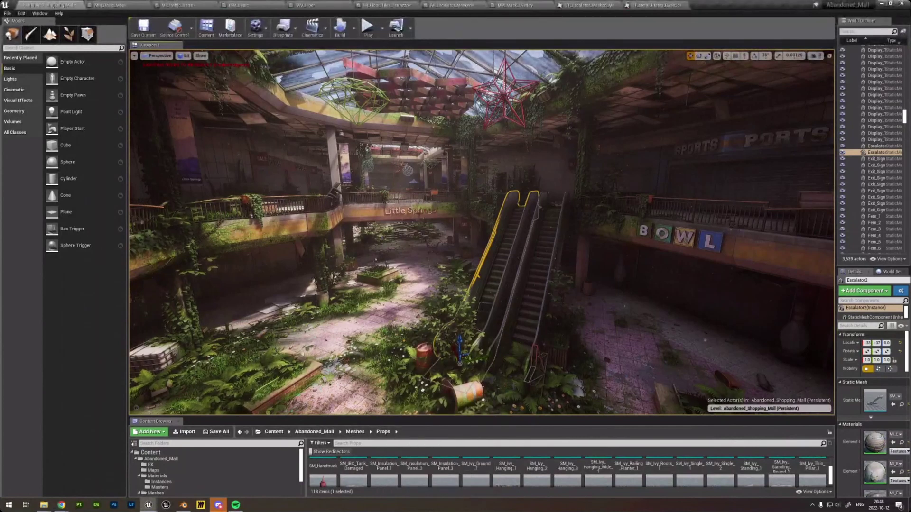
# Run r.Tonemapper.Sharpen 0 again from a slightly different view and check the viewport's screen percentage setting.
pyautogui.moveTo(481, 232); pyautogui.dragTo(446, 243, button='right')
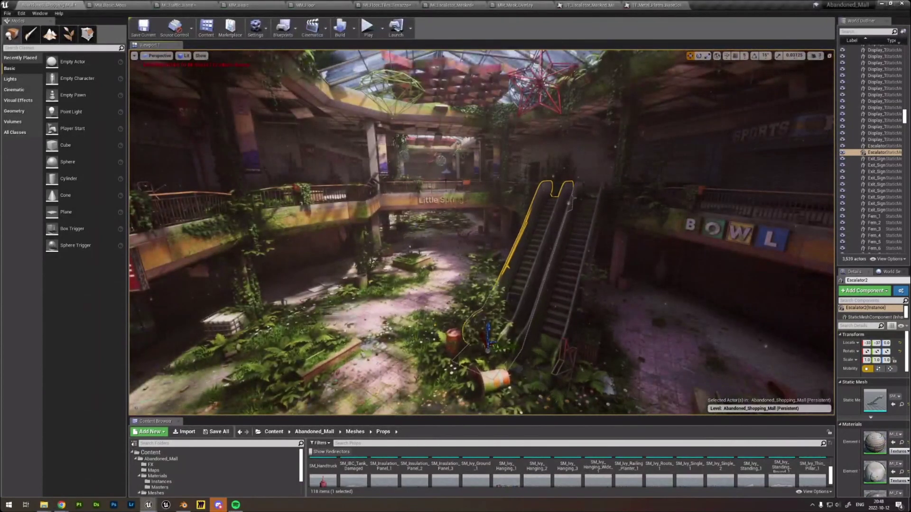
pyautogui.press('`')
pyautogui.press('Up')
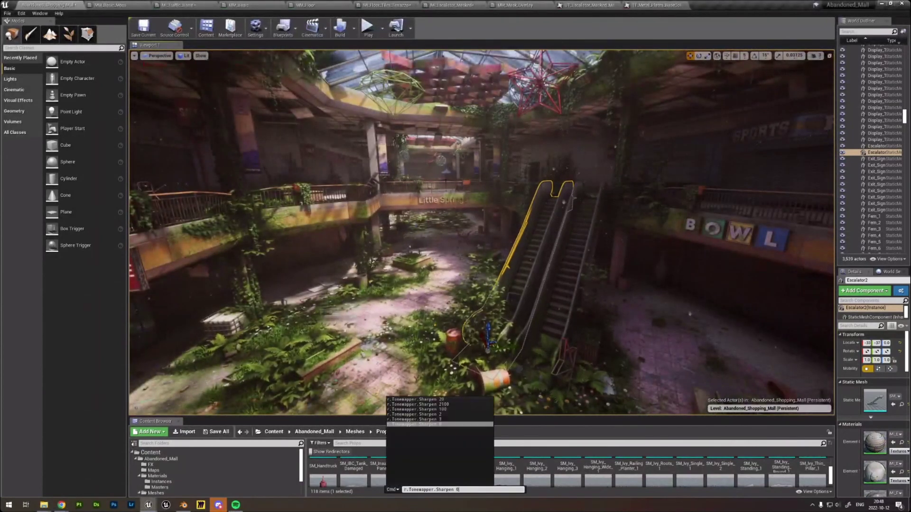
pyautogui.press('Return')
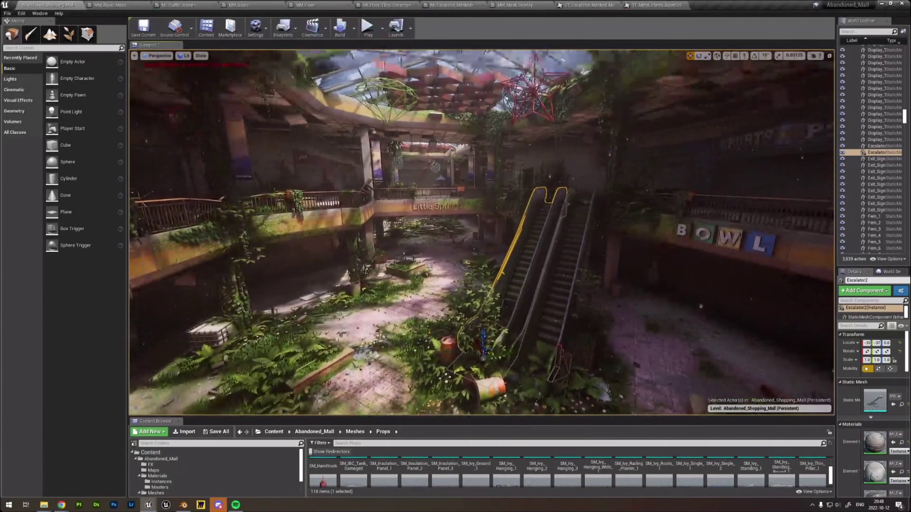
pyautogui.click(134, 56)
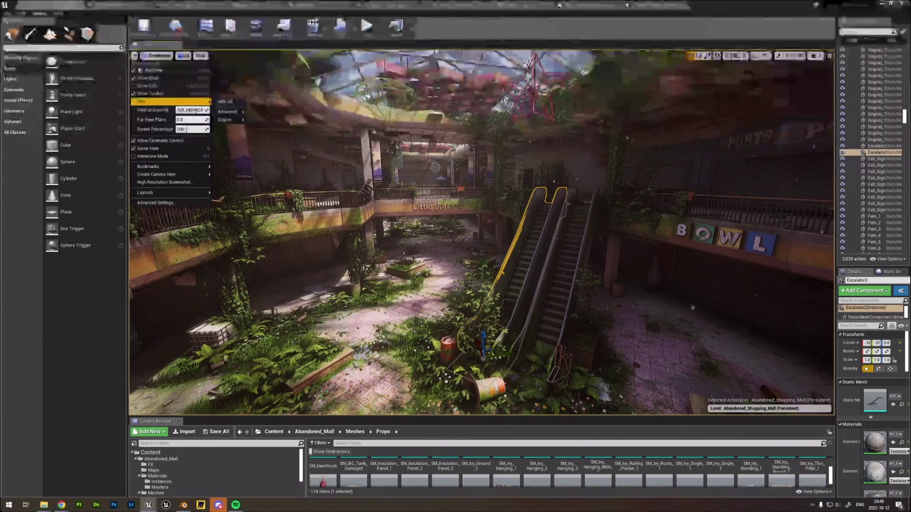
pyautogui.press('Escape')
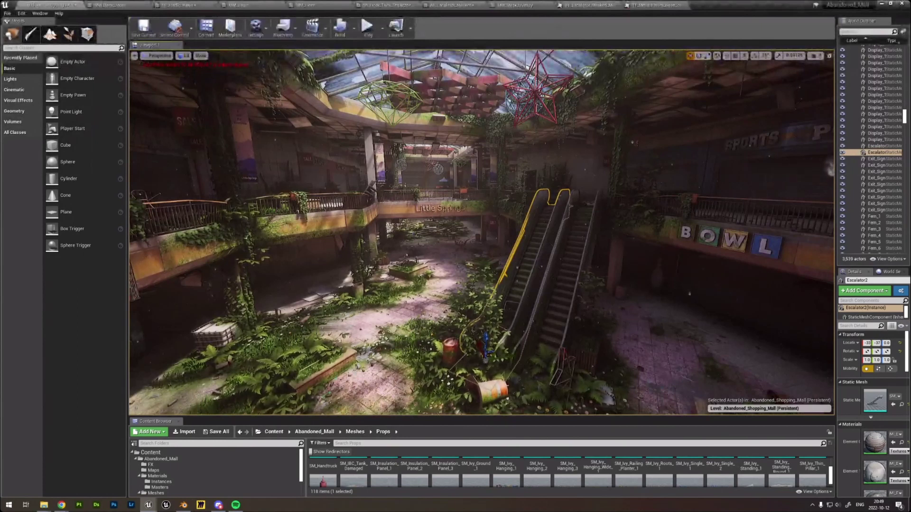
# Enlarge the Content Browser so the prop thumbnails show, and reframe the atrium around the planters and SALE sign.
pyautogui.moveTo(468, 416); pyautogui.dragTo(467, 402)
pyautogui.moveTo(467, 332); pyautogui.dragTo(418, 360, button='right')
pyautogui.moveTo(411, 324); pyautogui.dragTo(402, 327, button='right')
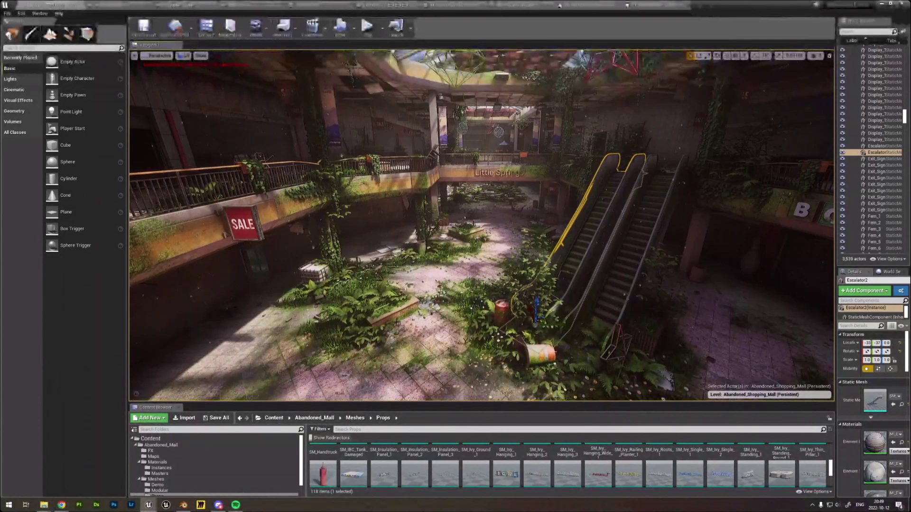
pyautogui.moveTo(488, 249); pyautogui.dragTo(472, 228, button='right')
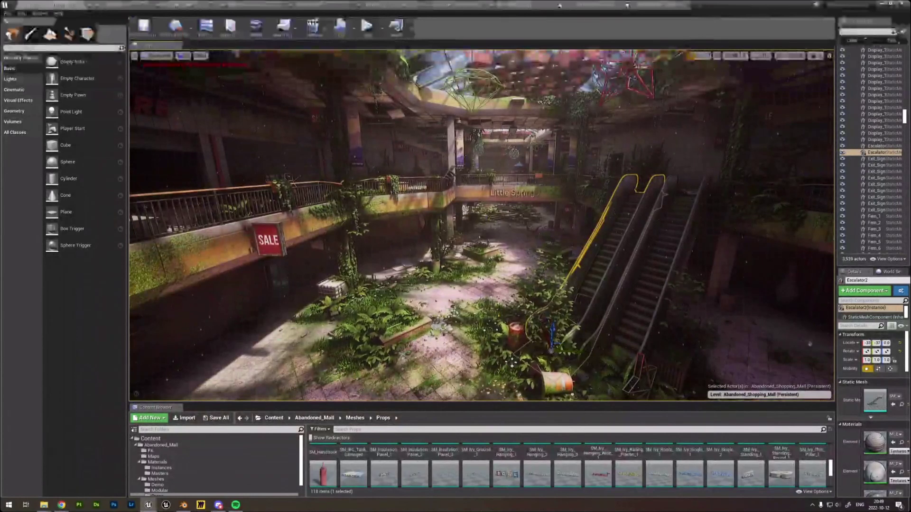
# Select the fallen traffic barrel, switch to the rotation gizmo and examine the litter and foliage around it.
pyautogui.click(550, 376)
pyautogui.moveTo(551, 376); pyautogui.dragTo(574, 403, button='right')
pyautogui.press('e')
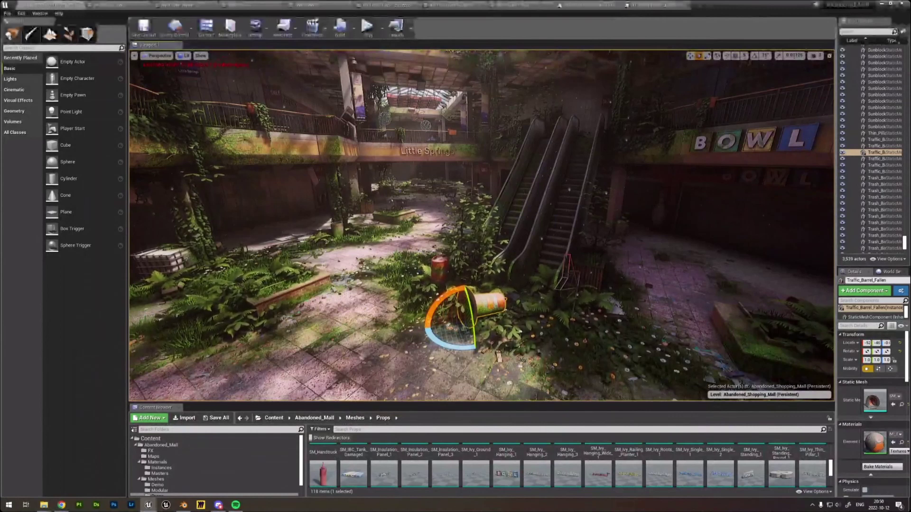
pyautogui.moveTo(466, 237); pyautogui.dragTo(478, 278, button='right')
pyautogui.rightClick(466, 237)
pyautogui.press('Escape')
pyautogui.press('w')
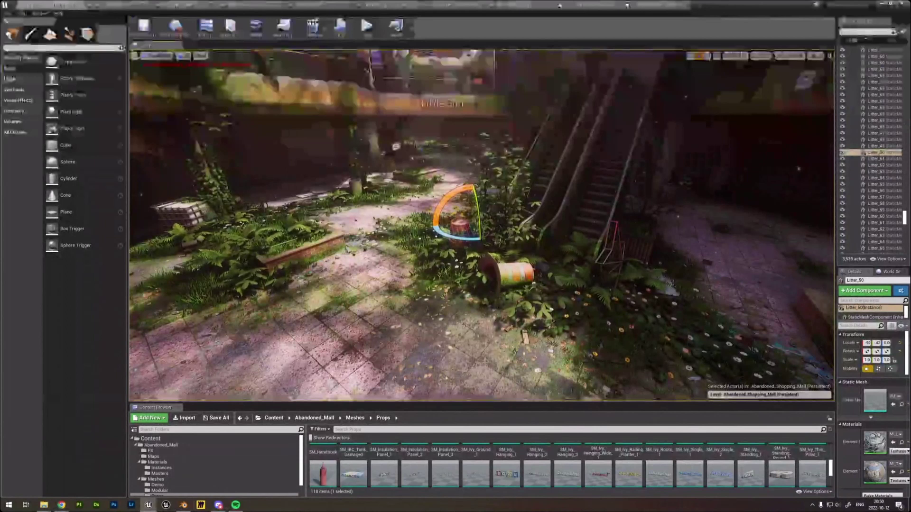
# Inspect the overgrown ground floor near the escalators from low angles and reselect the fallen traffic barrel.
pyautogui.moveTo(481, 226); pyautogui.dragTo(509, 237, button='right')
pyautogui.moveTo(569, 299); pyautogui.dragTo(443, 210, button='right')
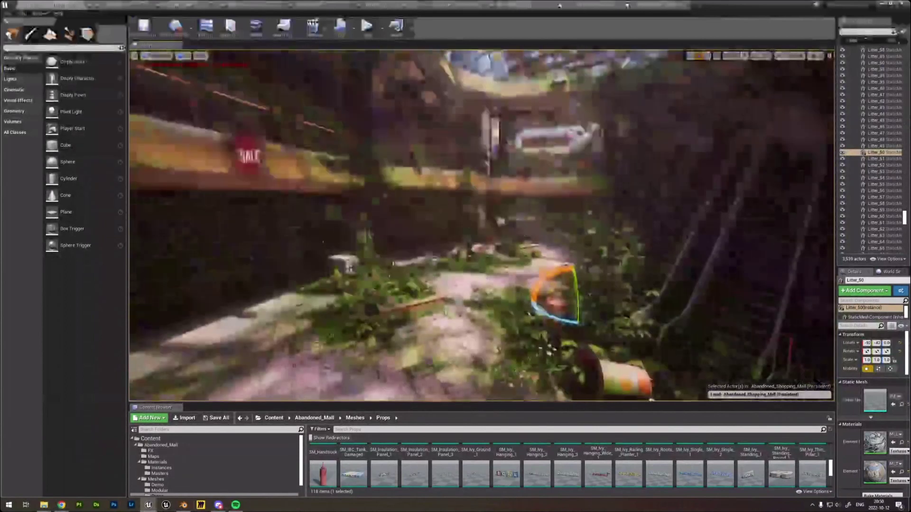
pyautogui.moveTo(569, 300); pyautogui.dragTo(609, 349, button='right')
pyautogui.click(569, 299)
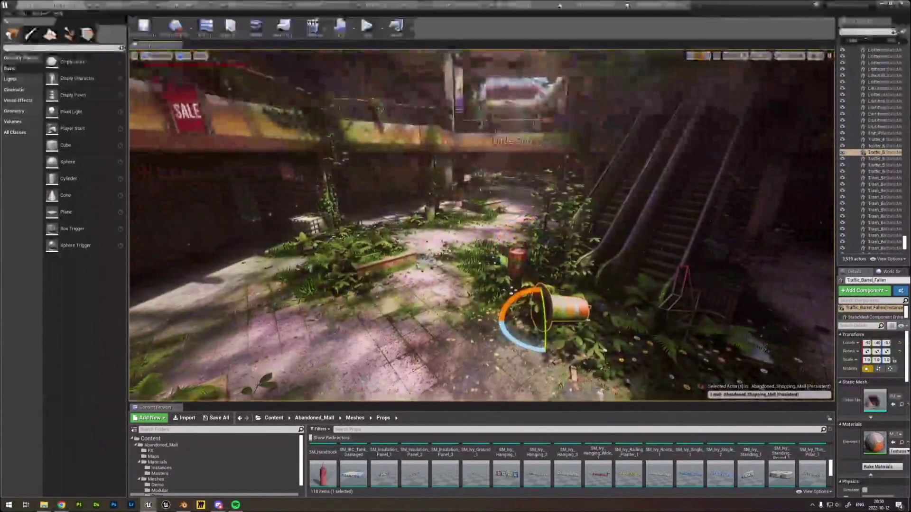
pyautogui.moveTo(569, 299); pyautogui.dragTo(586, 297, button='right')
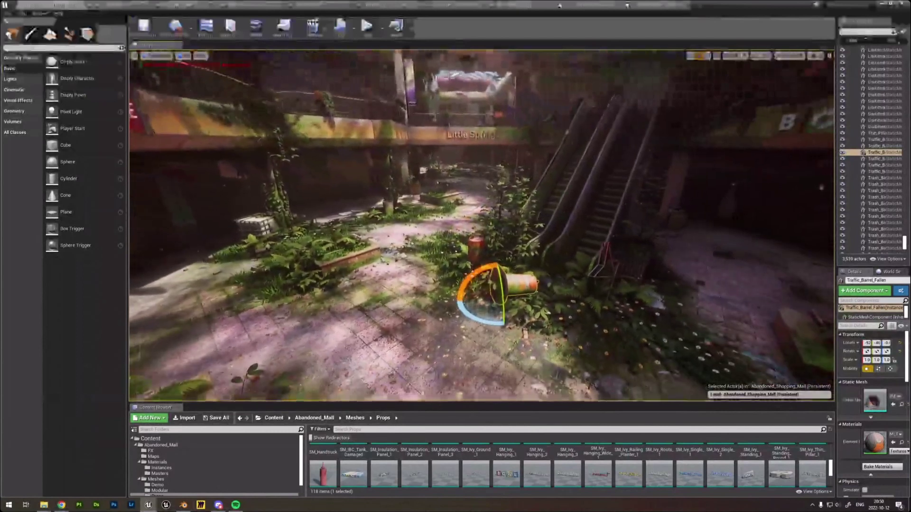
# Duplicate the ground ivy near the escalators onto the open tiled path and focus the view on the copy.
pyautogui.click(599, 223)
pyautogui.click(656, 349)
pyautogui.press('w')
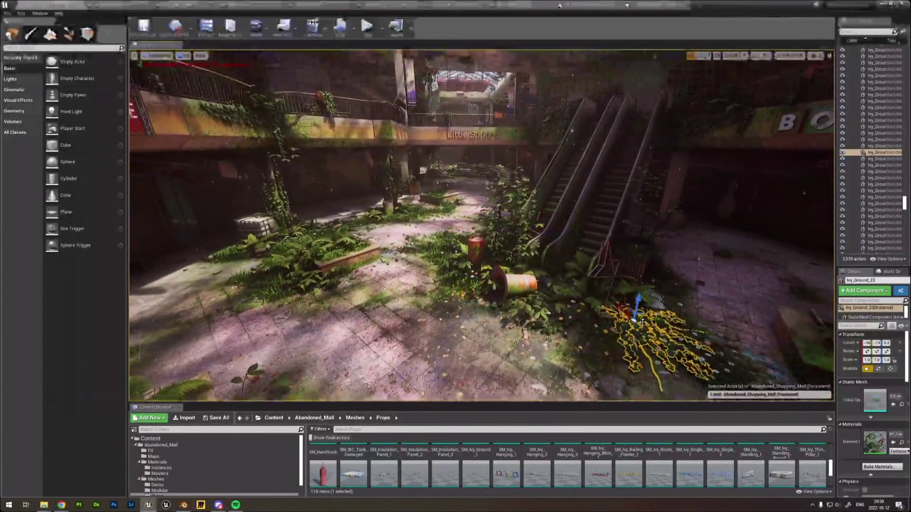
pyautogui.keyDown('alt'); pyautogui.moveTo(651, 324); pyautogui.dragTo(452, 320); pyautogui.keyUp('alt')
pyautogui.press('f')
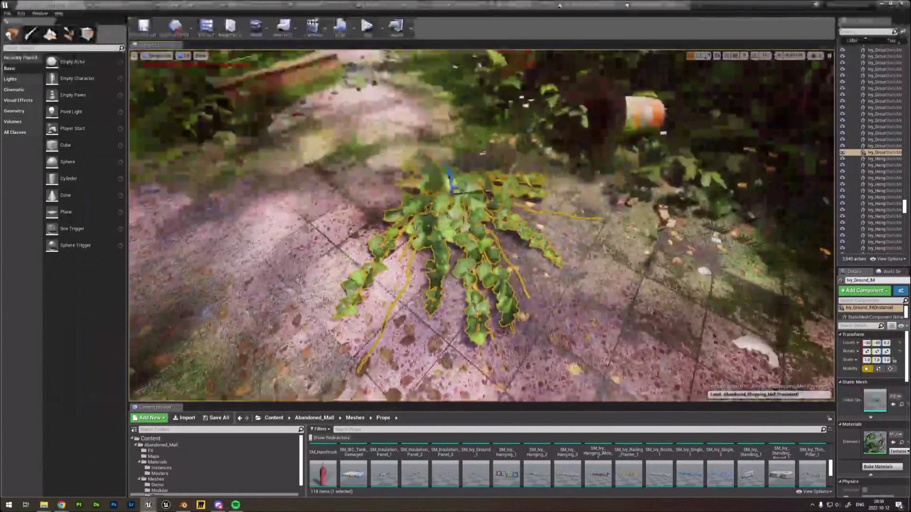
# Duplicate the ivy again just beside the first copy and rotate the new one so its vines spread in a different direction.
pyautogui.moveTo(484, 190); pyautogui.dragTo(484, 230, button='right')
pyautogui.keyDown('alt'); pyautogui.moveTo(484, 190); pyautogui.dragTo(416, 225); pyautogui.keyUp('alt')
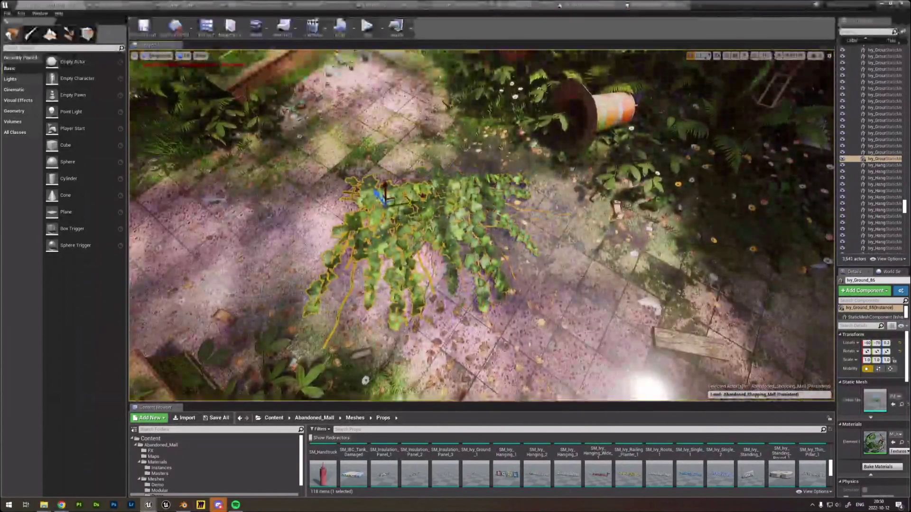
pyautogui.press('e')
pyautogui.moveTo(418, 186); pyautogui.dragTo(422, 206)
pyautogui.press('w')
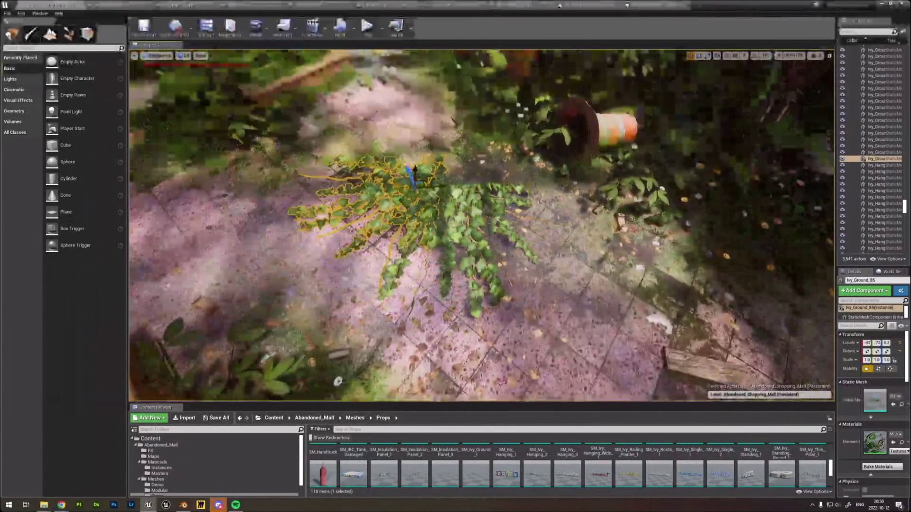
# Delete both ivy copies from the tiled path.
pyautogui.press('Delete')
pyautogui.click(451, 199)
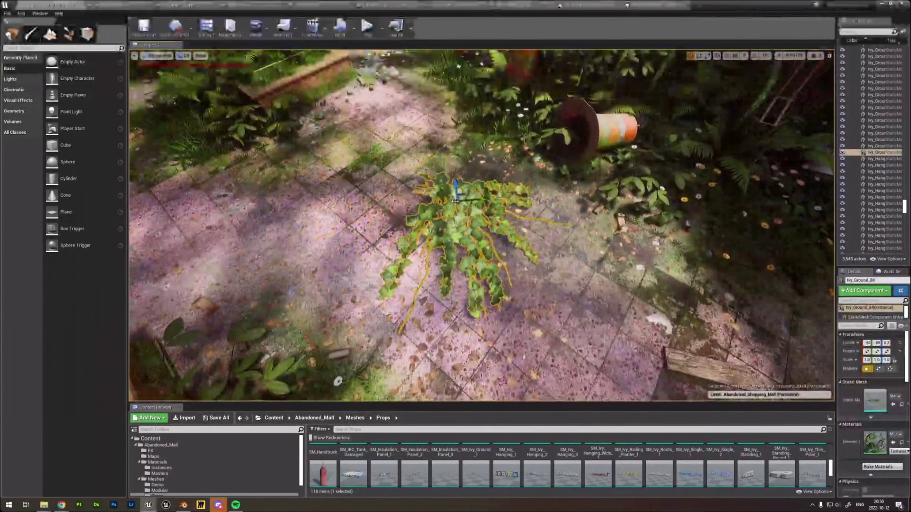
pyautogui.press('Delete')
# Examine the grass, ferns, ivy and debris around the mossy pot at the base of the overgrown pillar.
pyautogui.press('s')
pyautogui.moveTo(452, 199); pyautogui.dragTo(386, 95, button='right')
pyautogui.press('w')
pyautogui.press('w')
pyautogui.moveTo(418, 197); pyautogui.dragTo(418, 207, button='right')
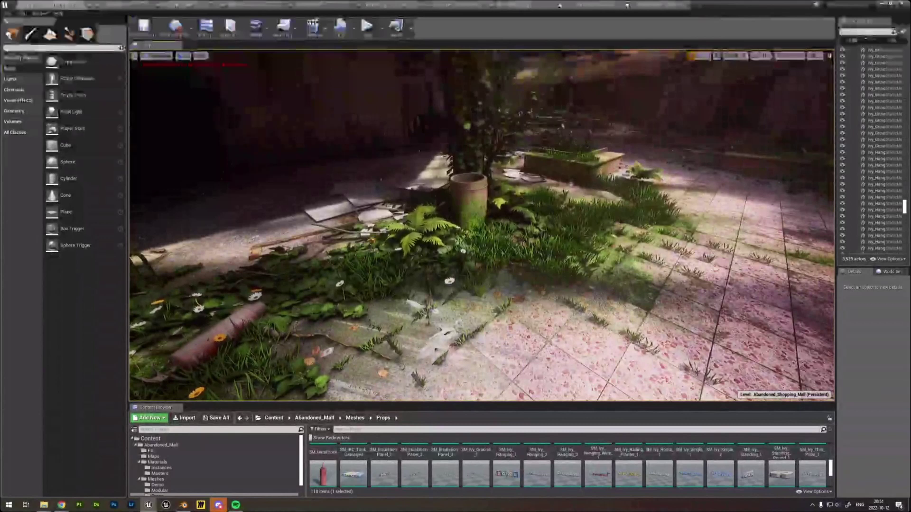
pyautogui.moveTo(418, 207); pyautogui.dragTo(419, 234, button='right')
pyautogui.press('e')
pyautogui.press('e')
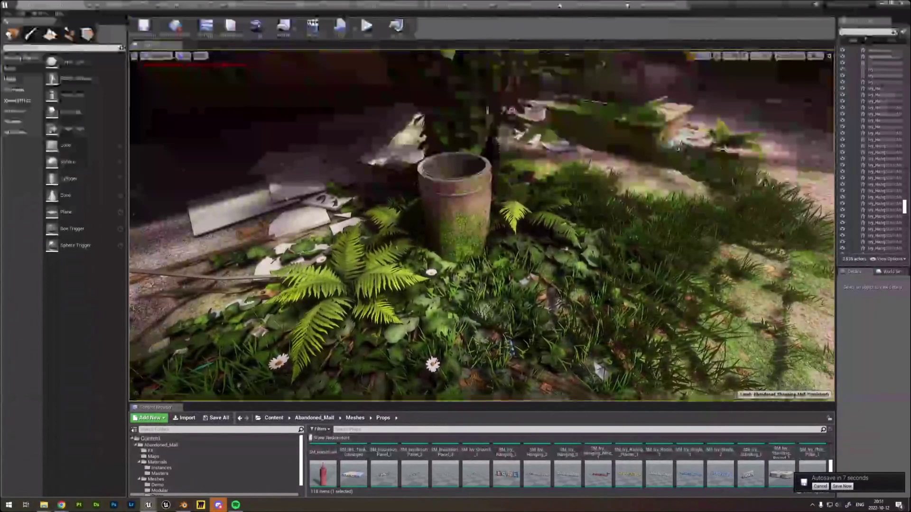
# Pull back to a wide view of the atrium showing the walkways, escalators, planters and broken glass roof.
pyautogui.moveTo(482, 226); pyautogui.dragTo(470, 190, button='right')
pyautogui.press('s')
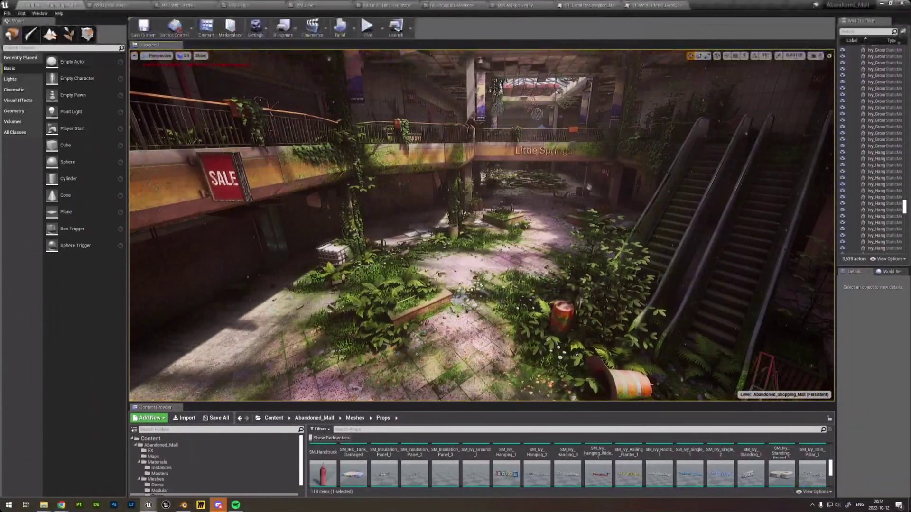
pyautogui.moveTo(481, 225); pyautogui.dragTo(540, 169, button='right')
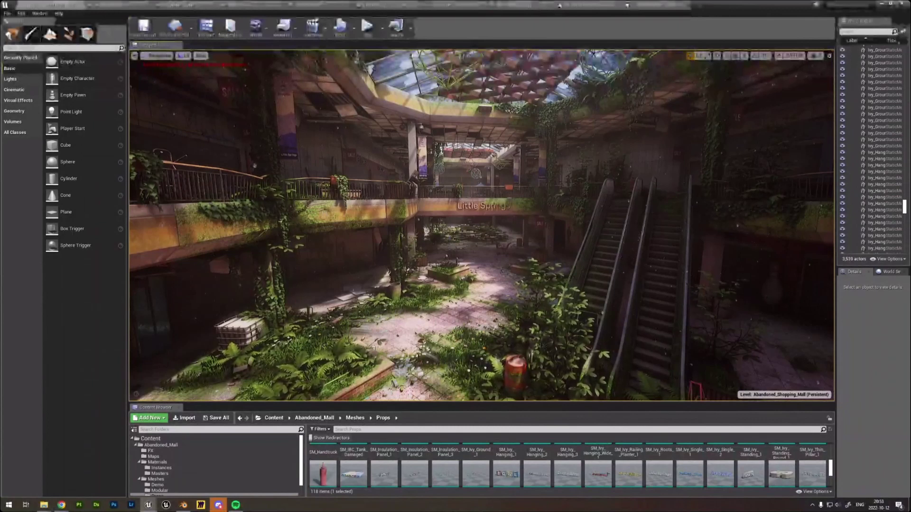
pyautogui.moveTo(749, 269); pyautogui.dragTo(744, 258, button='right')
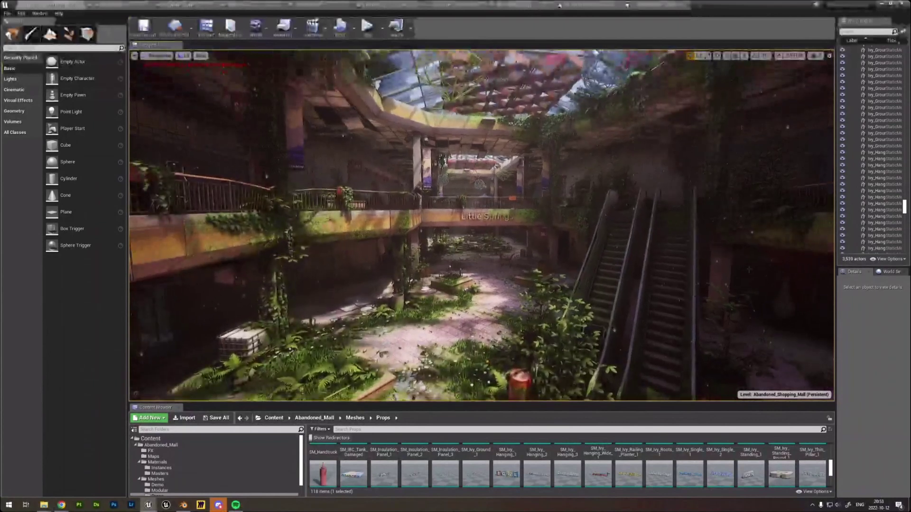